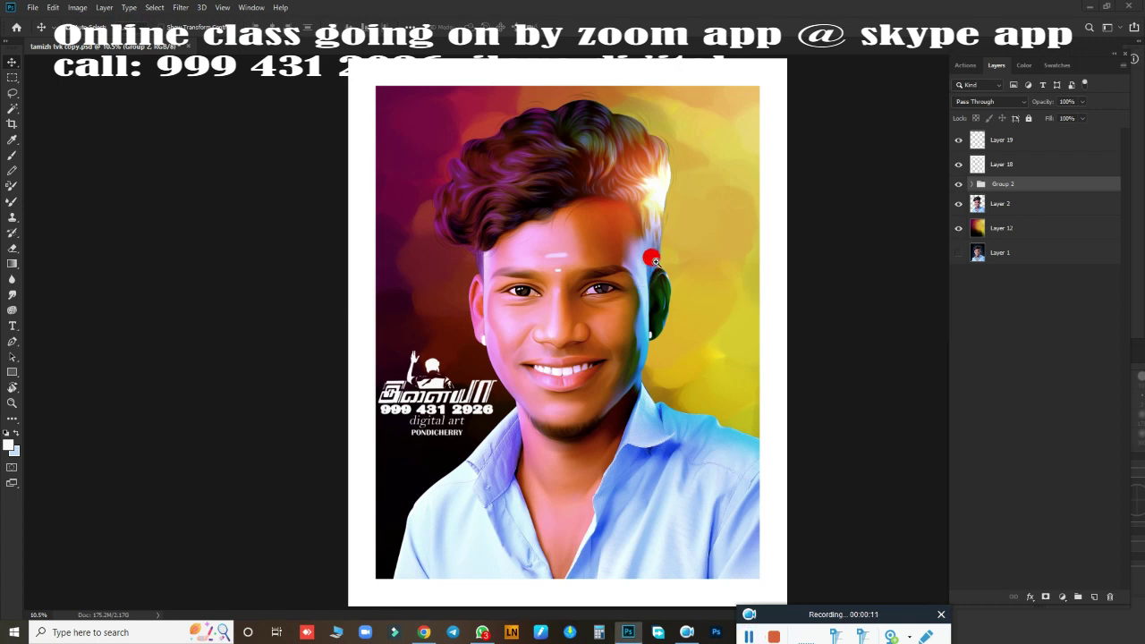
- Scroll and pan to inspect the chin, shirt and logo, then the whole portrait
scroll(655, 255, up, 1)
scroll(654, 256, up, 1)
drag(691, 274, 675, 183)
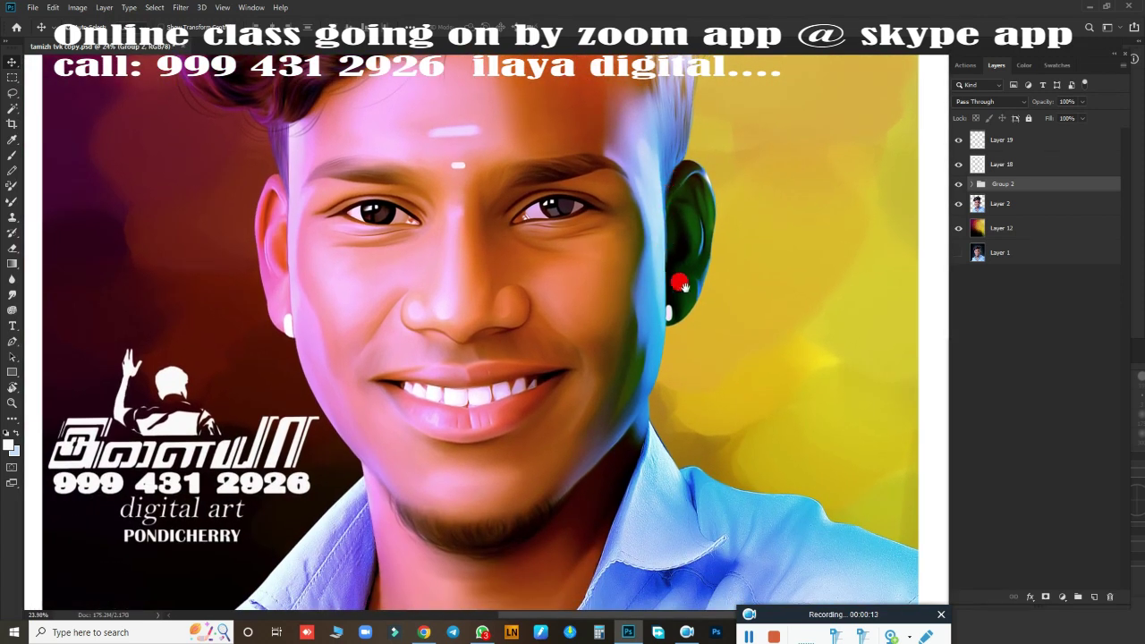
scroll(682, 285, down, 1)
scroll(670, 283, down, 1)
drag(670, 283, 578, 274)
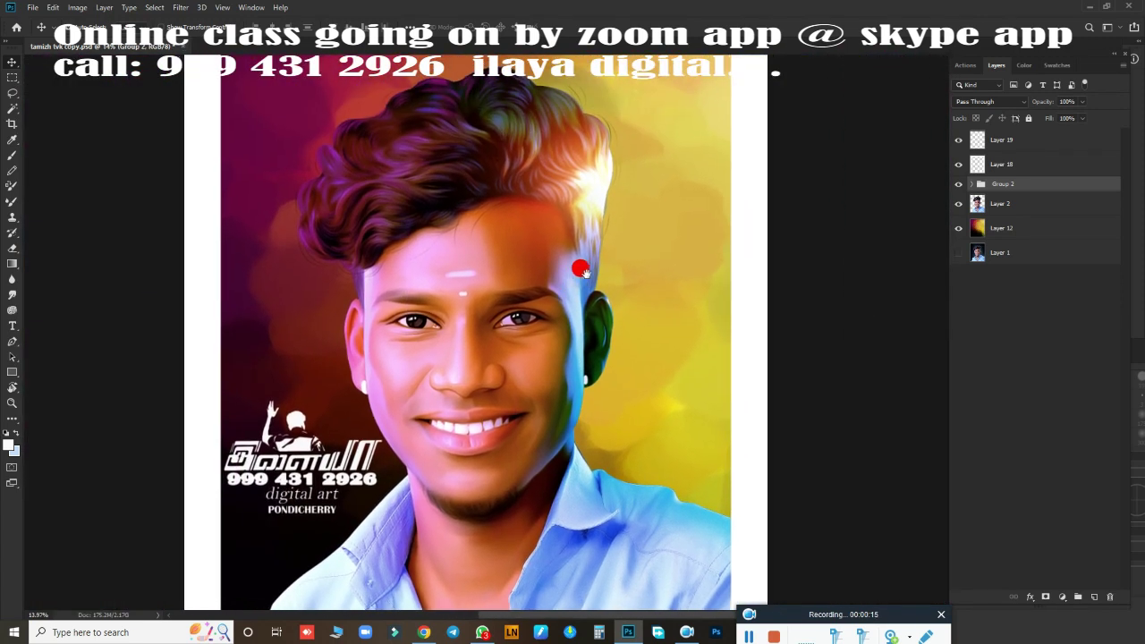
scroll(592, 273, up, 1)
scroll(631, 242, up, 1)
scroll(667, 249, down, 1)
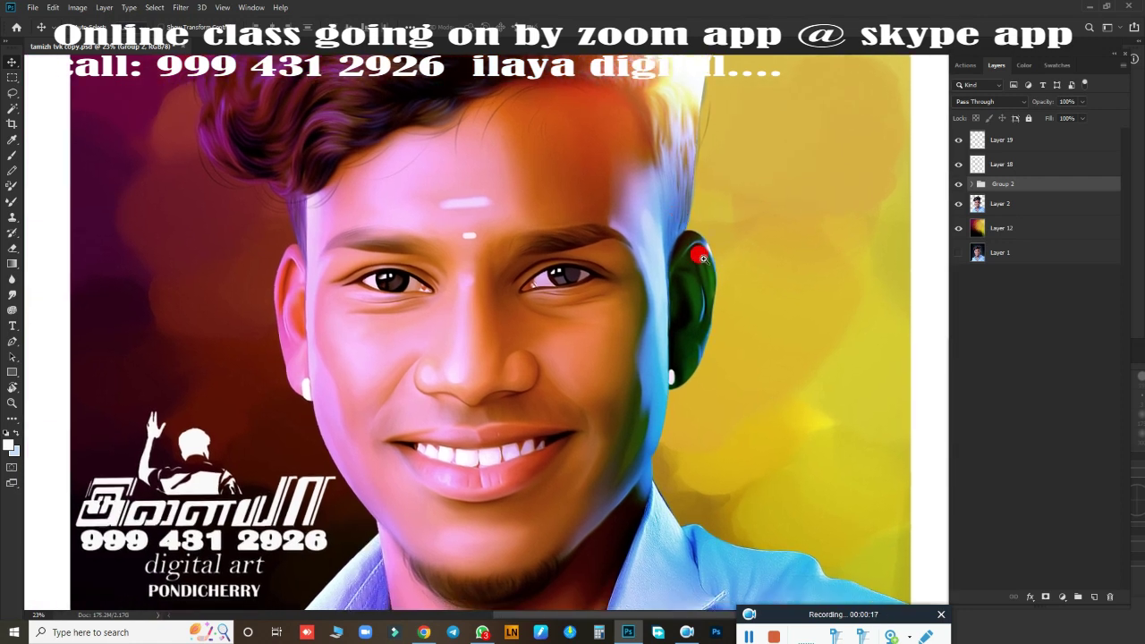
scroll(673, 251, down, 1)
scroll(673, 251, down, 1)
scroll(652, 230, up, 1)
scroll(670, 230, up, 1)
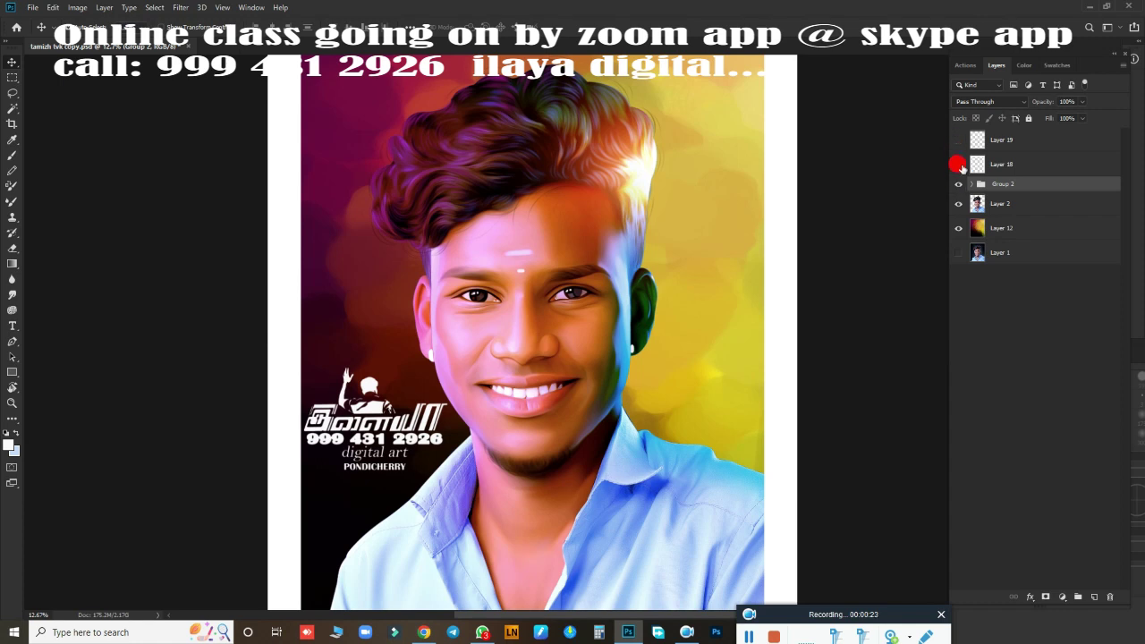
- Hide Layer 18's logo and compare Group 2's painted effect against the original photo and painted background
click(959, 164)
click(958, 183)
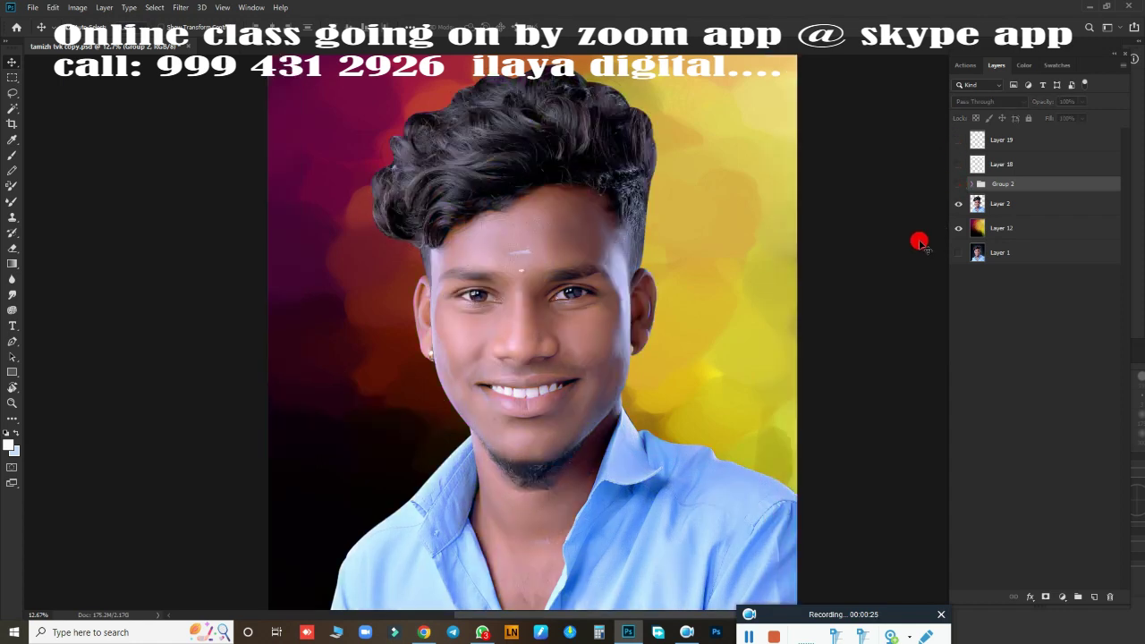
click(957, 207)
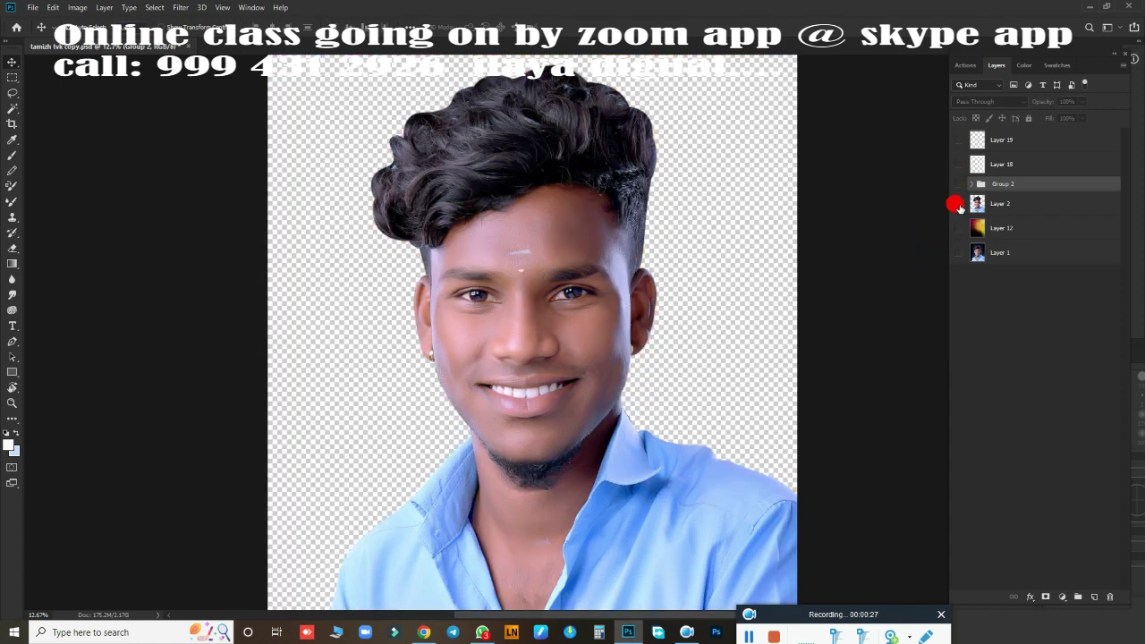
click(958, 251)
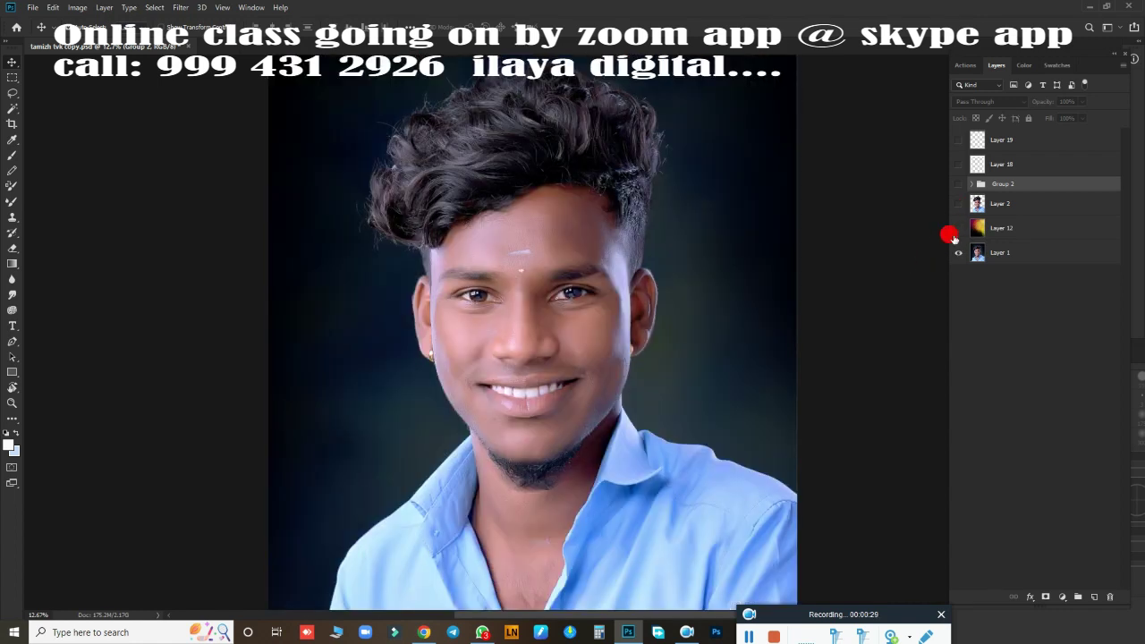
click(957, 184)
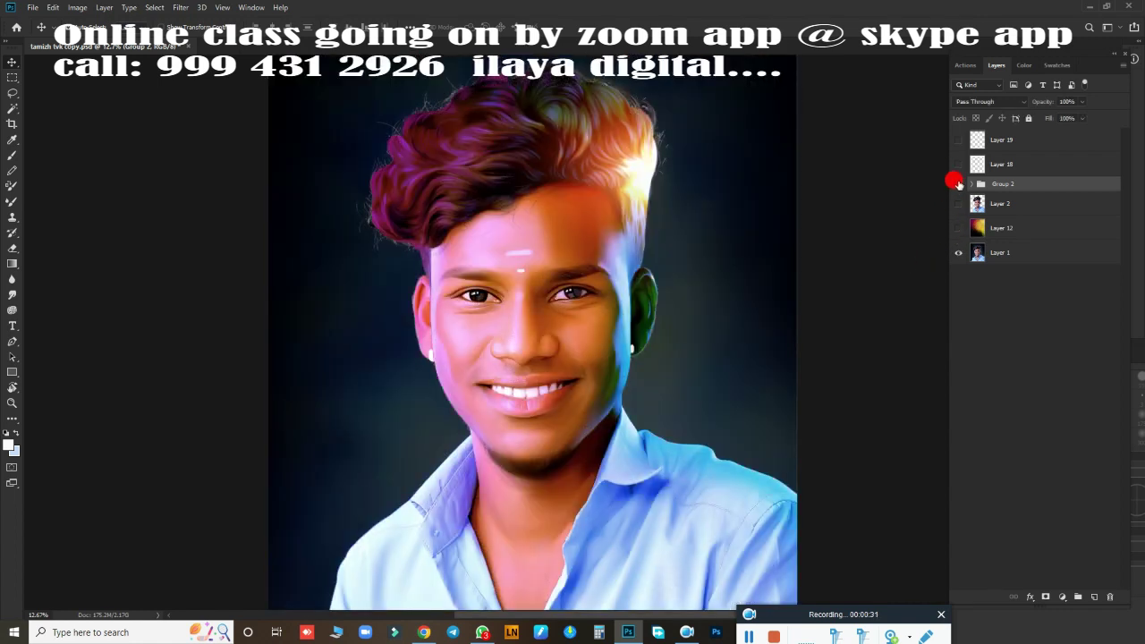
click(957, 184)
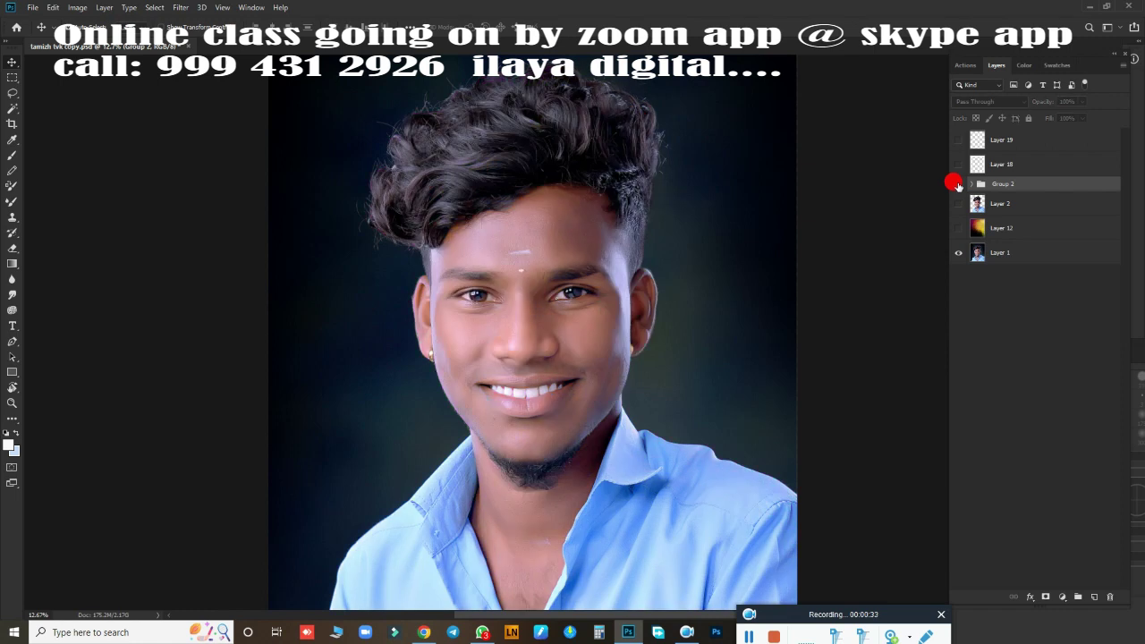
click(957, 184)
click(957, 184)
click(957, 184)
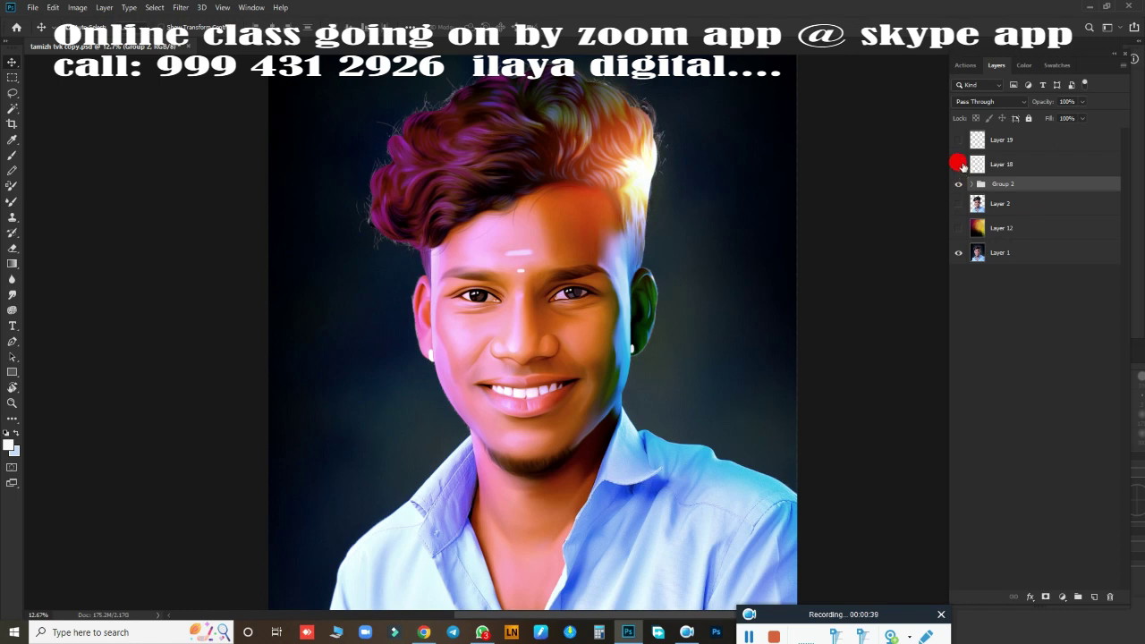
click(959, 209)
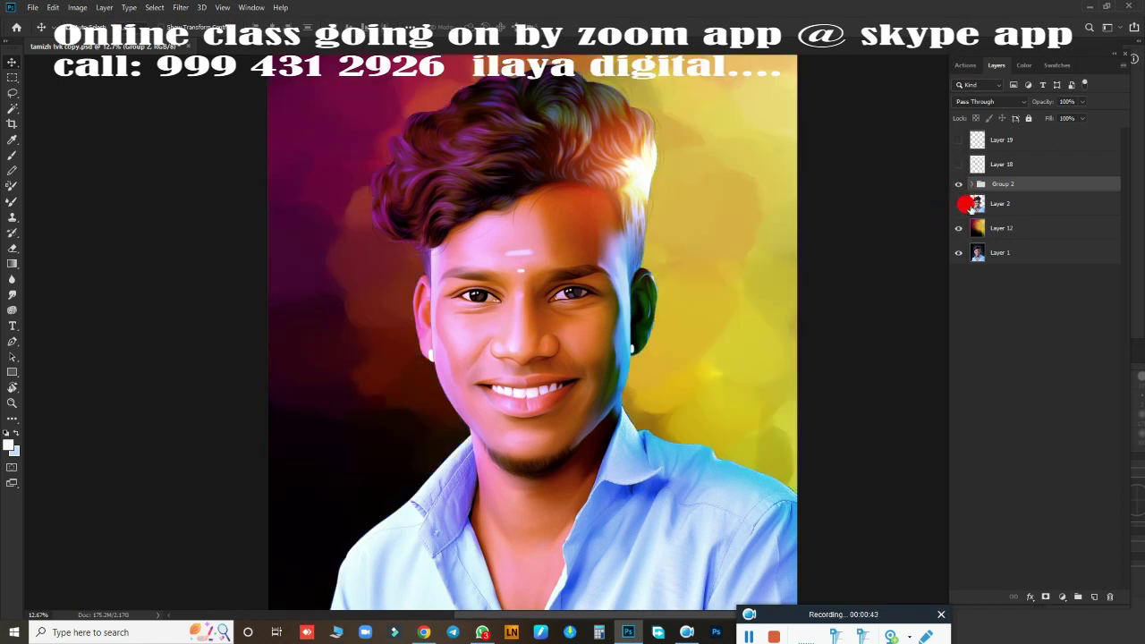
- Hide the hair highlight and inner-group painting layers, leaving the cut-out photo visible
click(971, 184)
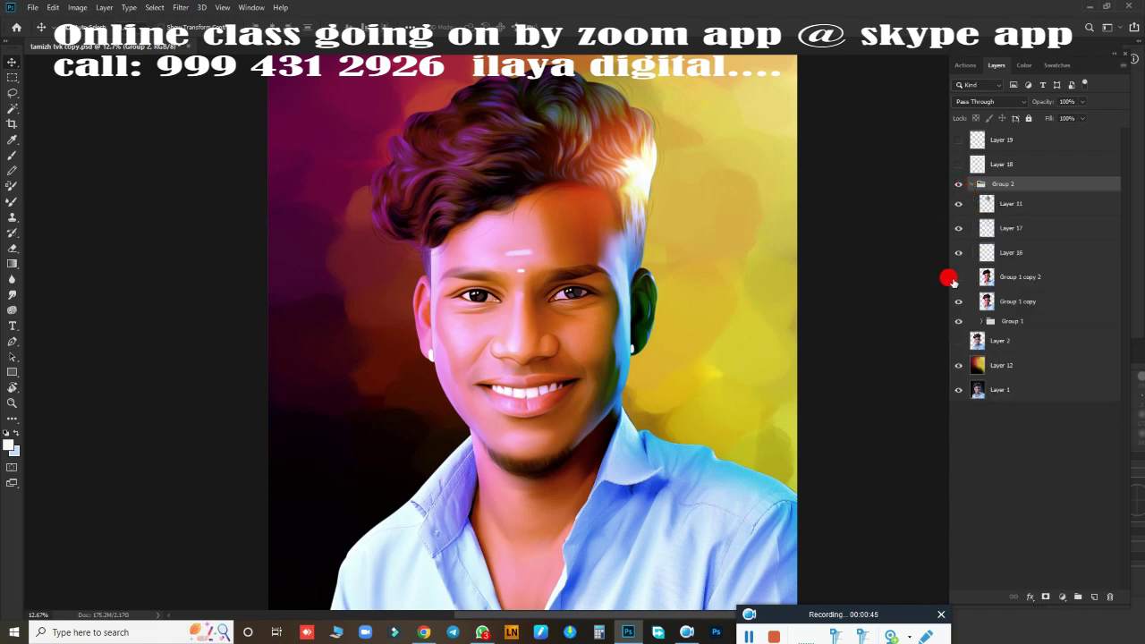
drag(962, 214, 962, 337)
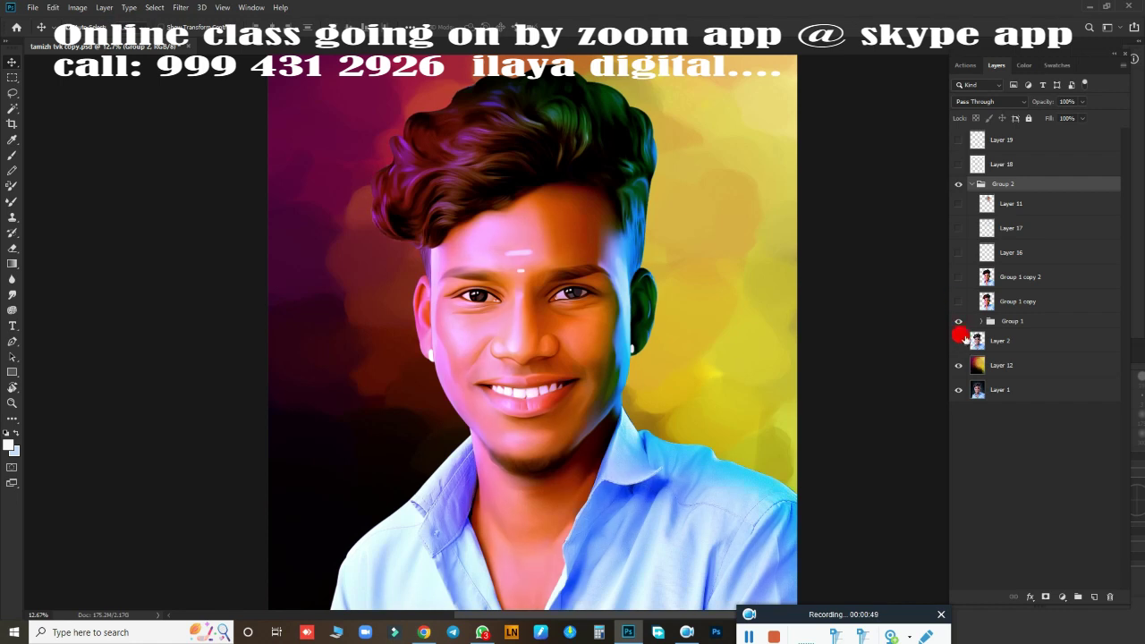
click(981, 322)
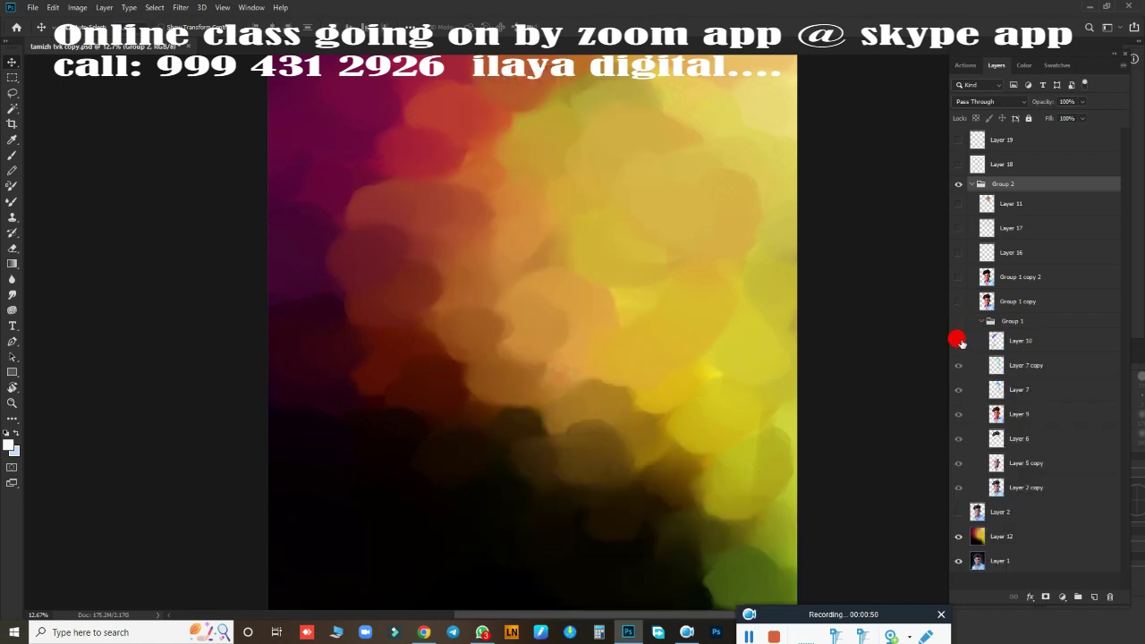
click(959, 341)
drag(959, 367, 958, 487)
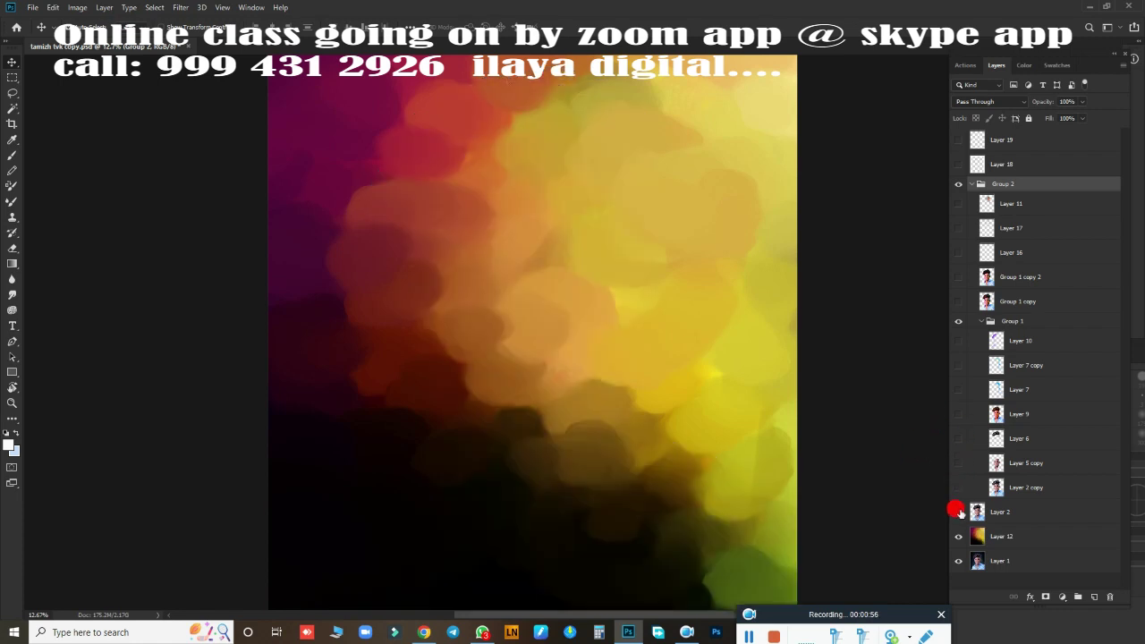
click(958, 512)
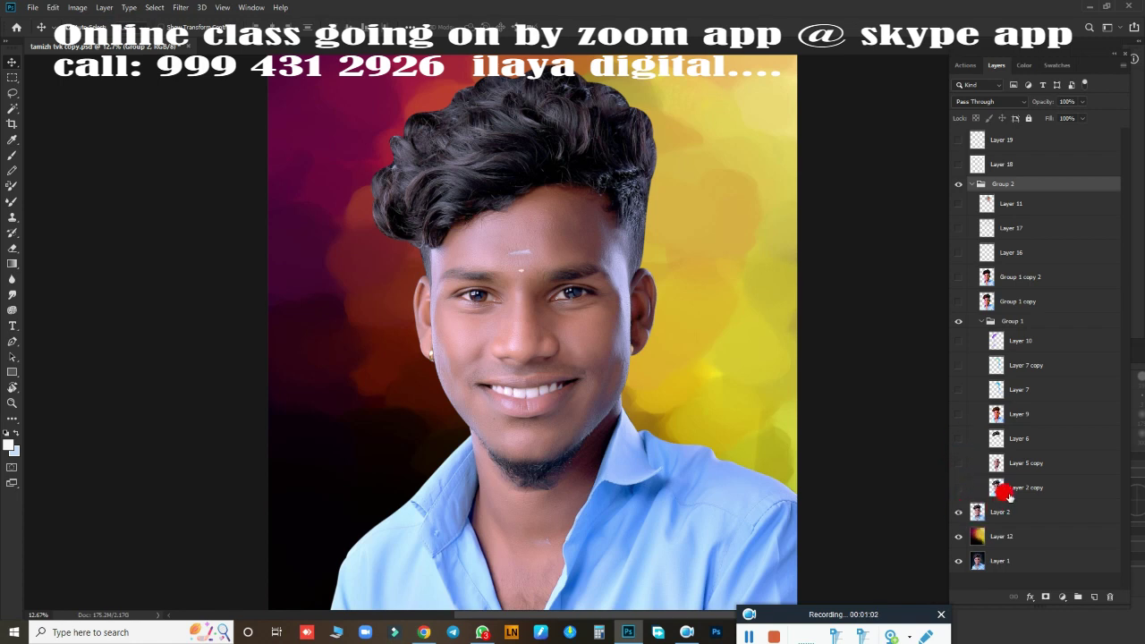
click(986, 322)
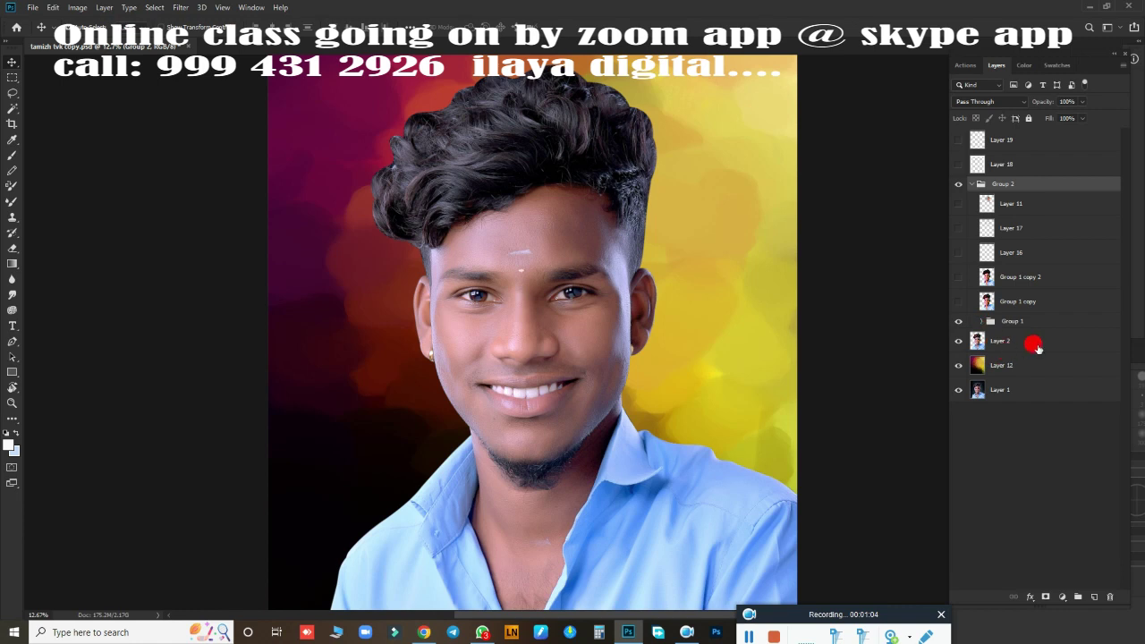
- Create an empty Layer 20 above Layer 2 copy 2, a duplicate of the cut-out photo, and select it
click(1095, 597)
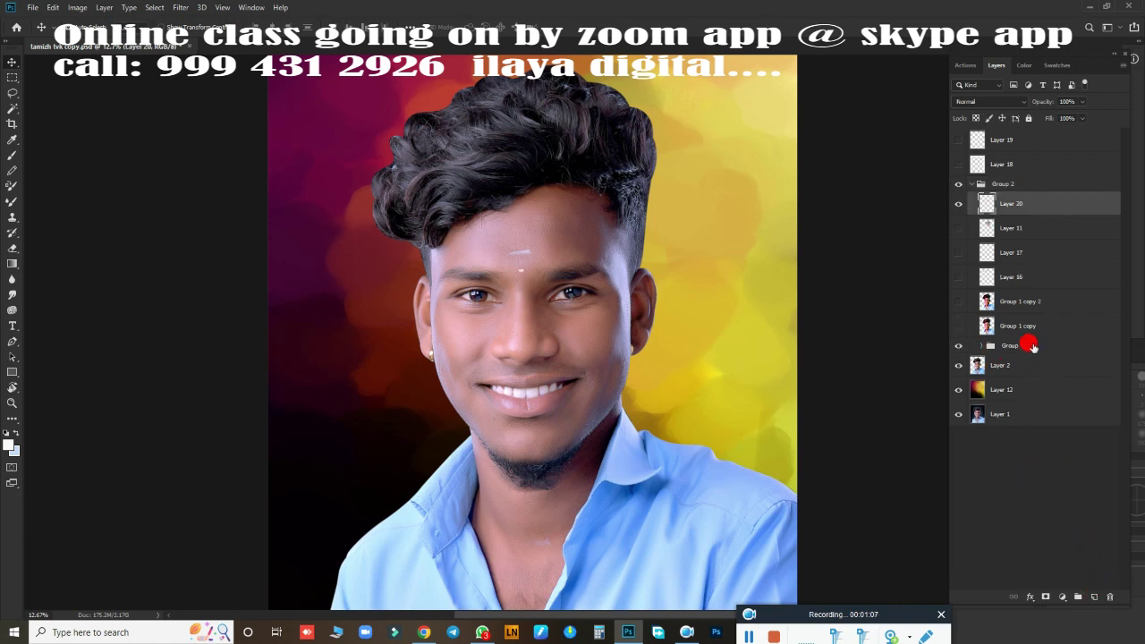
key(ctrl+bracketleft)
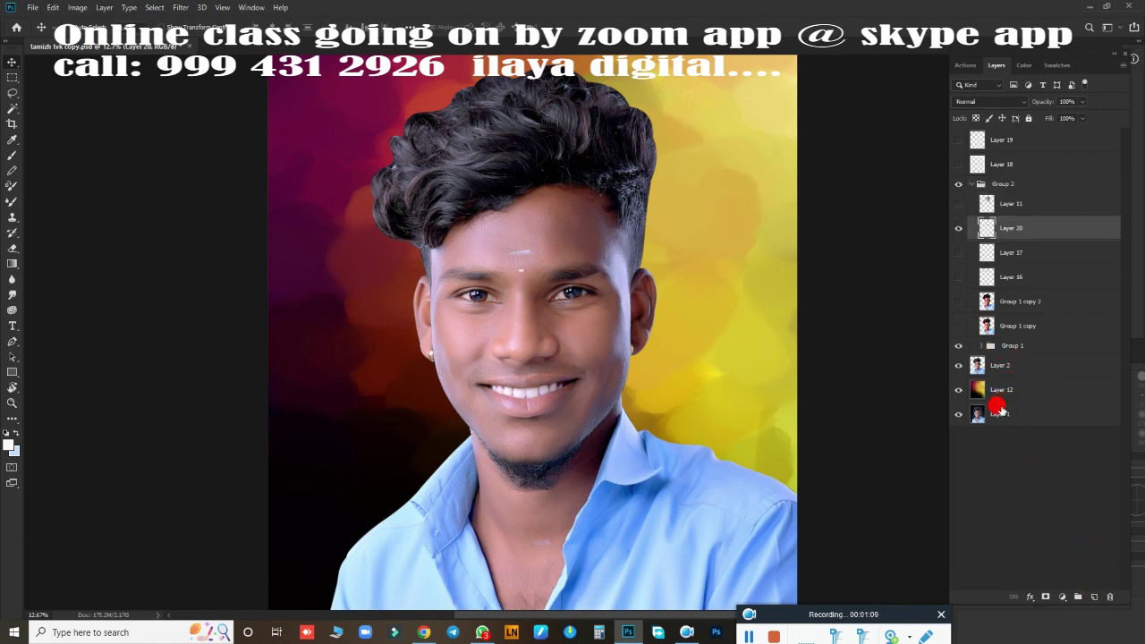
key(ctrl+bracketleft)
key(ctrl+bracketleft)
key(ctrl+bracketleft)
key(ctrl+bracketleft)
key(ctrl+bracketleft)
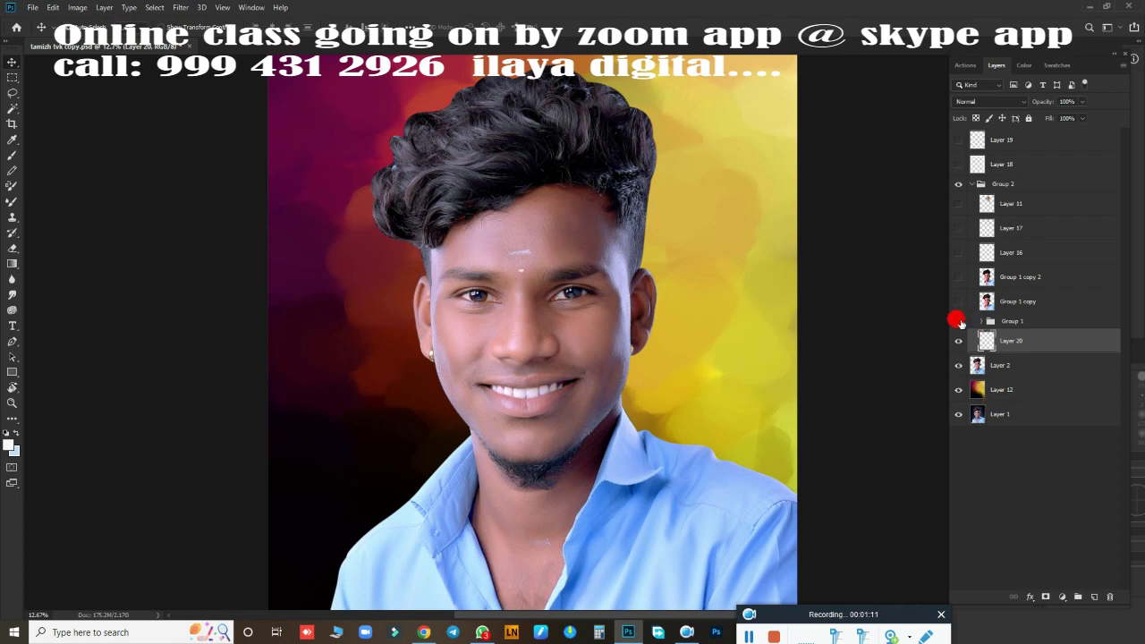
click(1029, 369)
key(ctrl+j)
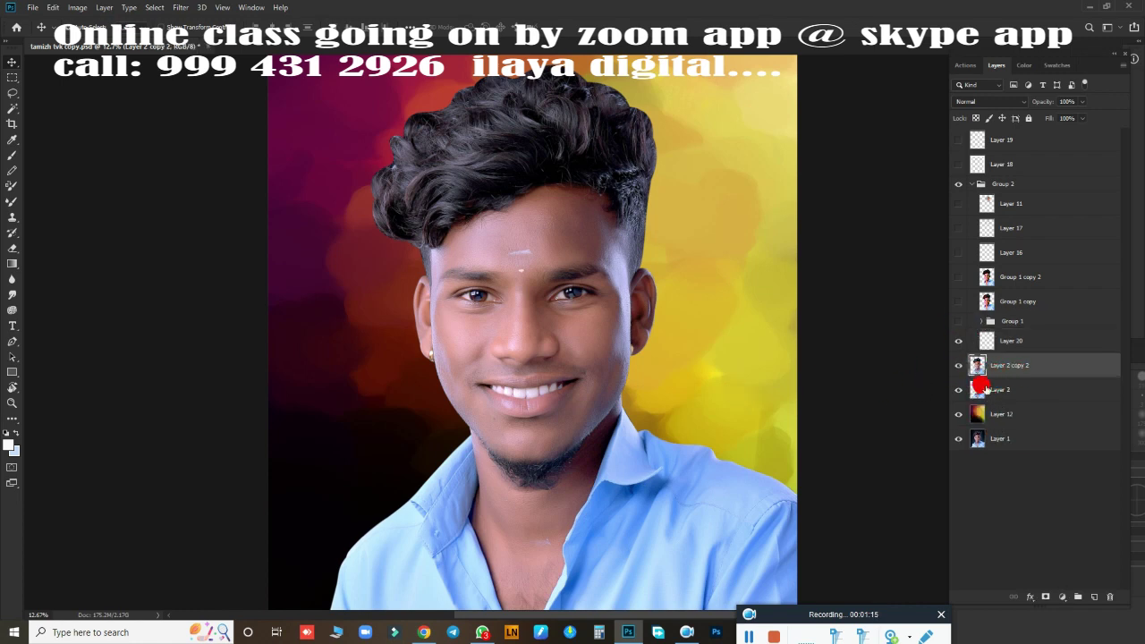
click(1057, 344)
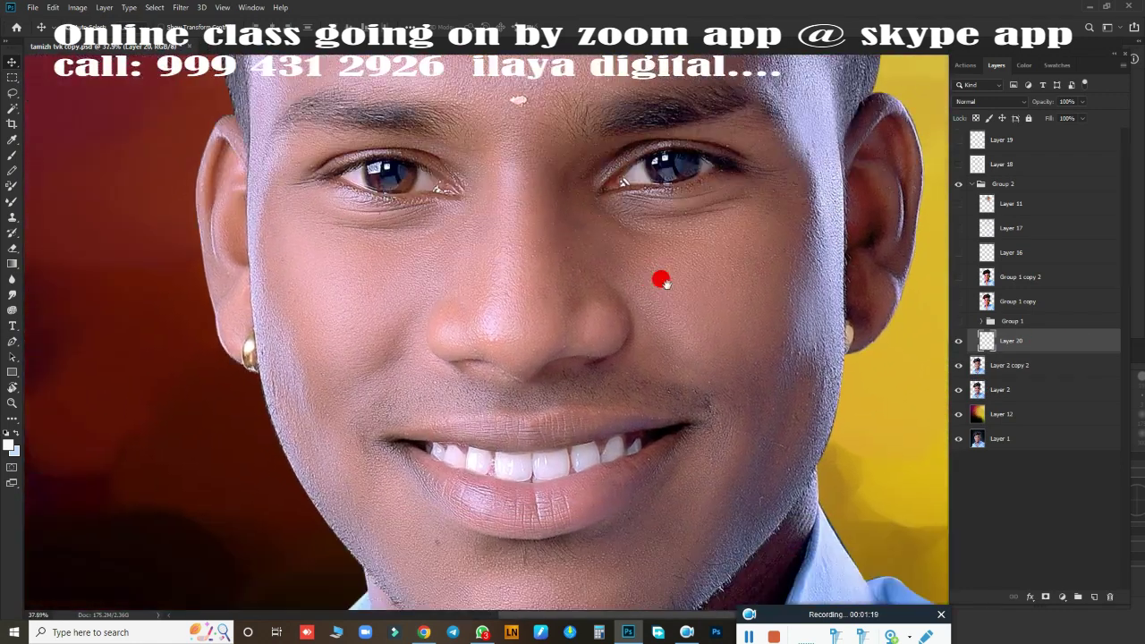
- Zoom in on the face and set the retouching brush to a soft 35 px ilaya digital tip
mouse_move(575, 305)
mouse_down()
mouse_move(616, 276)
mouse_move(582, 337)
mouse_move(575, 319)
mouse_move(593, 310)
mouse_move(569, 332)
mouse_move(603, 322)
mouse_move(593, 325)
mouse_up()
key(j)
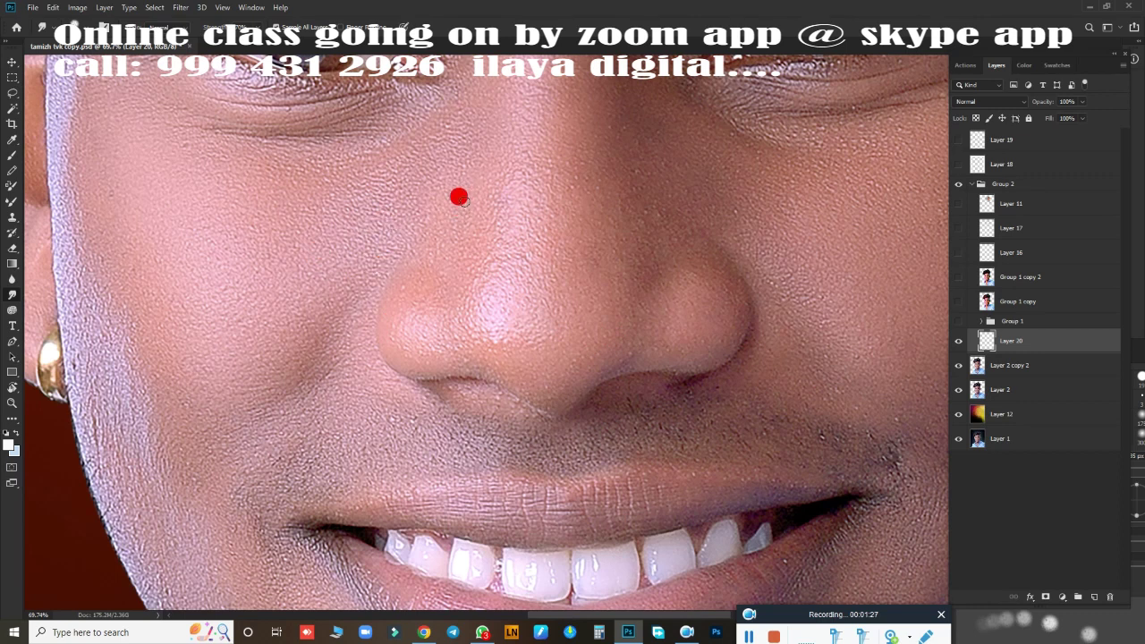
right_click(621, 278)
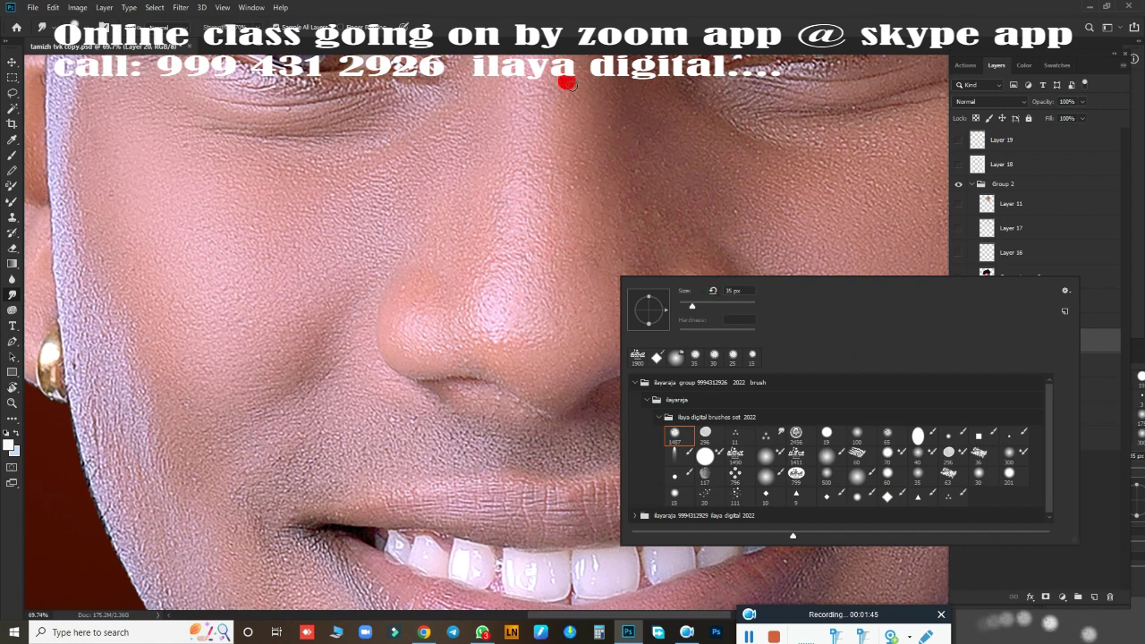
key(Return)
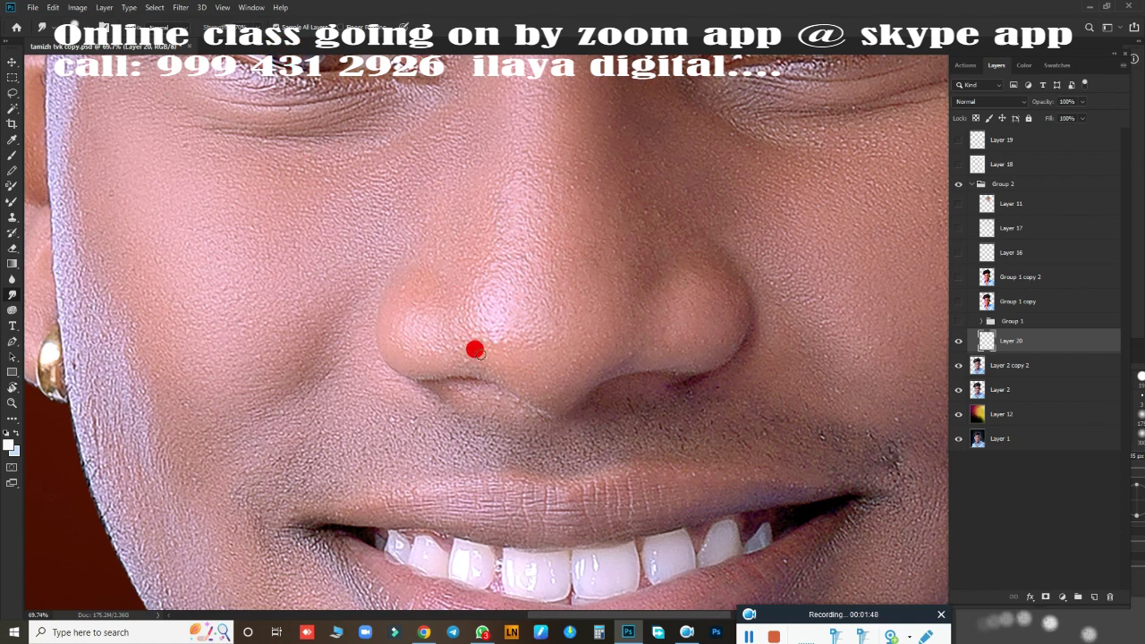
- At about 138% zoom, brush Layer 20 over the nose's left side, tip and upper-right edge
mouse_move(475, 349)
mouse_down()
mouse_move(511, 332)
mouse_move(575, 341)
mouse_move(552, 337)
mouse_up()
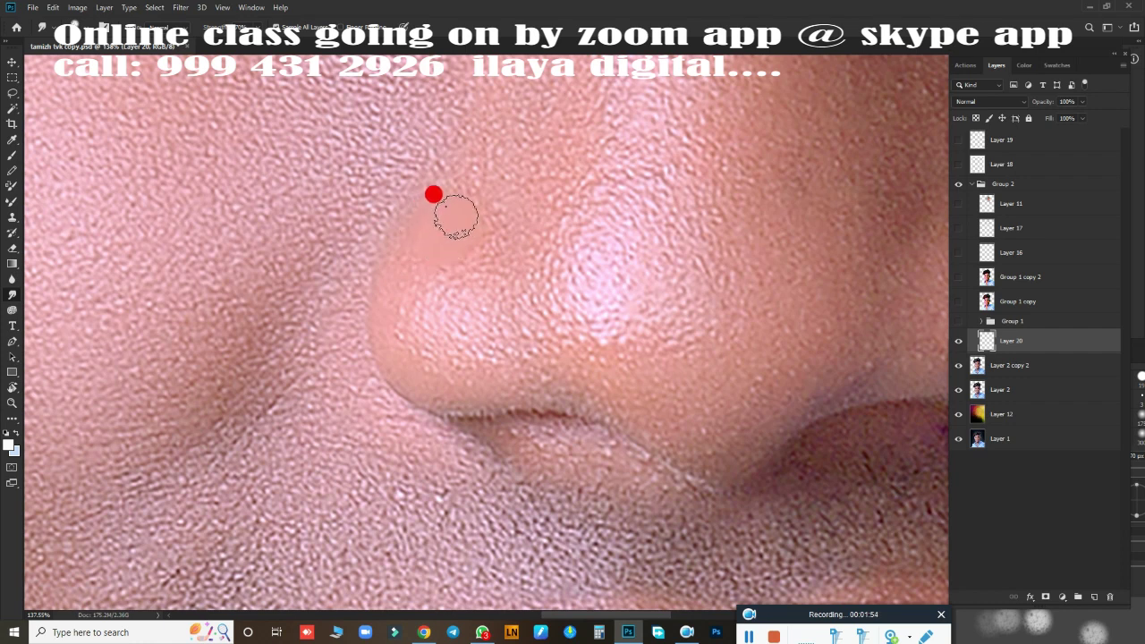
mouse_move(457, 216)
mouse_down()
mouse_move(447, 230)
mouse_move(427, 215)
mouse_move(464, 234)
mouse_move(437, 374)
mouse_move(446, 400)
mouse_move(509, 388)
mouse_move(433, 374)
mouse_move(396, 343)
mouse_move(396, 282)
mouse_move(399, 360)
mouse_move(493, 347)
mouse_move(564, 382)
mouse_move(474, 350)
mouse_move(441, 379)
mouse_move(445, 319)
mouse_move(486, 212)
mouse_move(468, 238)
mouse_move(486, 235)
mouse_move(435, 235)
mouse_move(400, 287)
mouse_move(421, 238)
mouse_move(389, 307)
mouse_move(395, 346)
mouse_move(388, 289)
mouse_move(416, 368)
mouse_move(404, 376)
mouse_move(528, 385)
mouse_move(494, 376)
mouse_move(453, 302)
mouse_move(444, 311)
mouse_move(428, 245)
mouse_move(522, 286)
mouse_move(448, 310)
mouse_move(527, 259)
mouse_move(654, 301)
mouse_move(695, 364)
mouse_move(723, 365)
mouse_move(585, 266)
mouse_move(379, 389)
mouse_up()
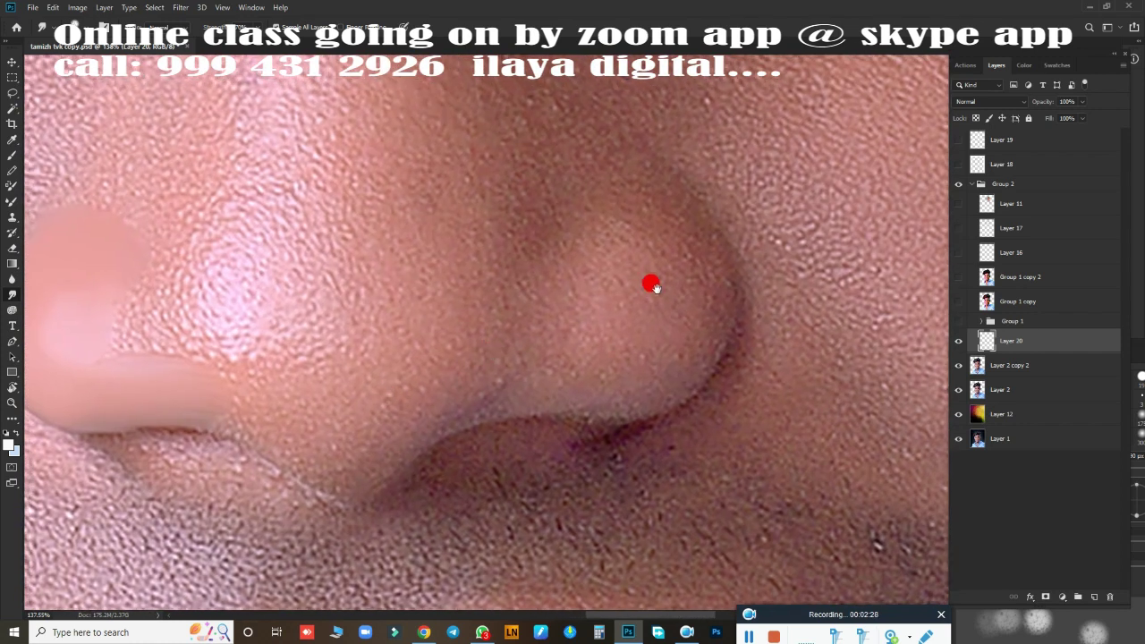
mouse_move(653, 285)
mouse_down()
mouse_move(603, 269)
mouse_move(627, 258)
mouse_move(630, 173)
mouse_move(593, 159)
mouse_move(578, 177)
mouse_up()
drag(628, 174, 666, 237)
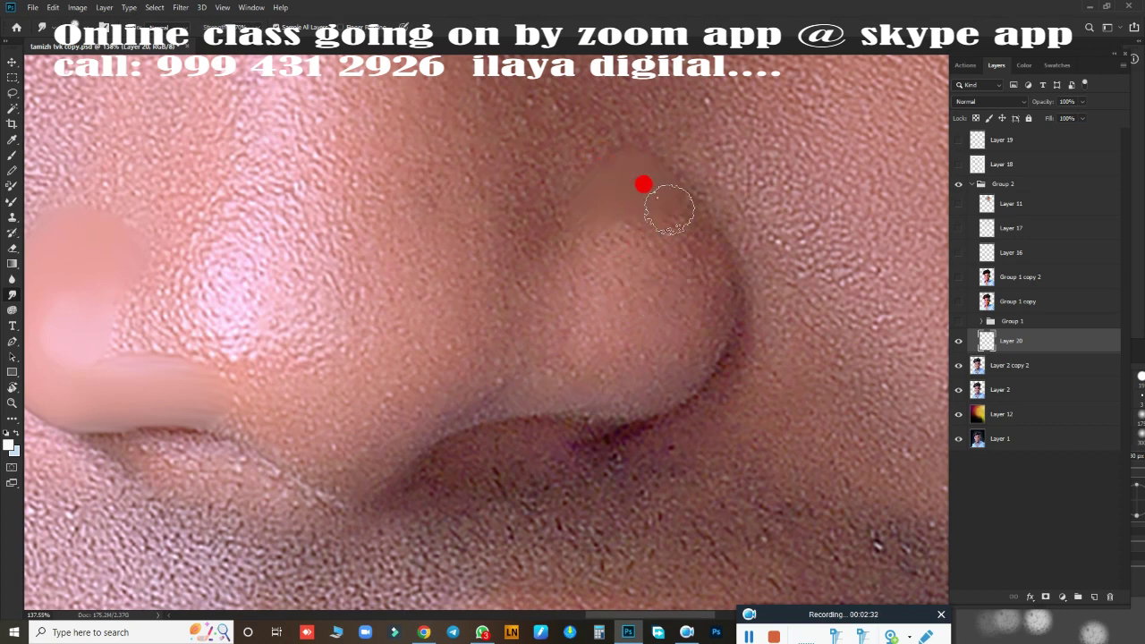
mouse_move(627, 389)
mouse_down()
mouse_move(698, 259)
mouse_move(698, 271)
mouse_move(678, 228)
mouse_move(706, 327)
mouse_move(608, 370)
mouse_move(502, 396)
mouse_move(656, 378)
mouse_move(588, 384)
mouse_move(691, 310)
mouse_up()
mouse_move(618, 275)
mouse_down()
mouse_move(596, 299)
mouse_move(605, 289)
mouse_move(625, 297)
mouse_move(621, 243)
mouse_move(588, 238)
mouse_move(626, 184)
mouse_move(603, 205)
mouse_move(665, 256)
mouse_move(661, 274)
mouse_move(569, 356)
mouse_move(621, 358)
mouse_move(540, 379)
mouse_move(571, 277)
mouse_move(595, 294)
mouse_move(606, 269)
mouse_move(596, 307)
mouse_move(626, 274)
mouse_move(616, 289)
mouse_move(636, 291)
mouse_move(654, 225)
mouse_move(521, 386)
mouse_move(480, 389)
mouse_move(486, 375)
mouse_move(548, 362)
mouse_move(562, 302)
mouse_move(560, 320)
mouse_move(665, 379)
mouse_move(743, 260)
mouse_up()
- Paint smooth skin along the nose's lower edge, up the bridge, between the eyes and over the tip
scroll(716, 247, down, 2)
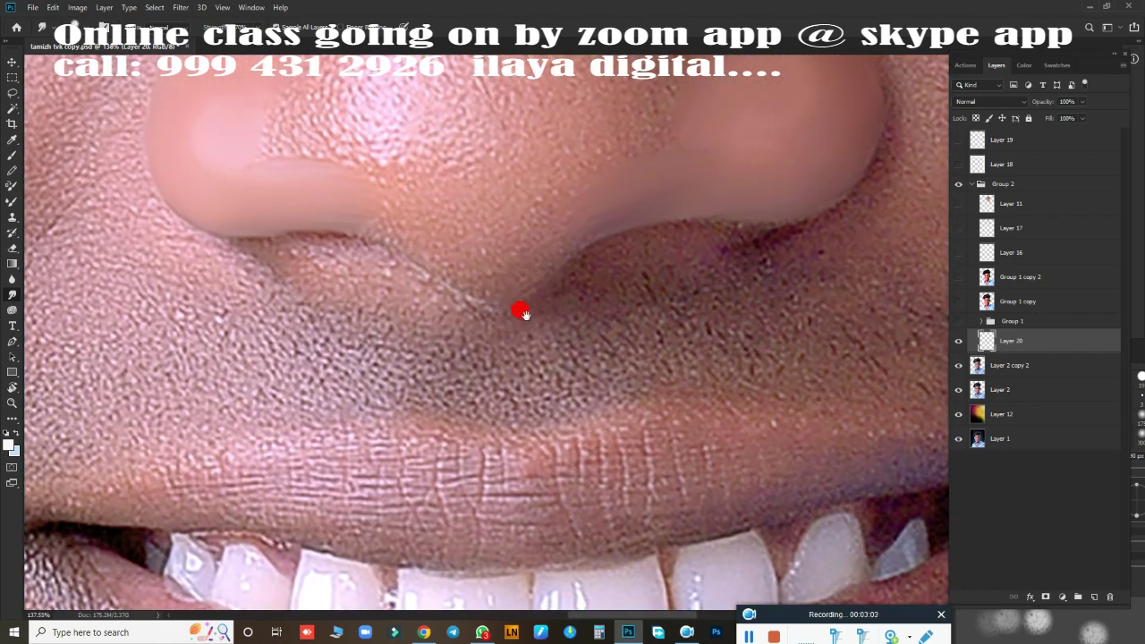
scroll(523, 322, up, 2)
scroll(524, 355, down, 2)
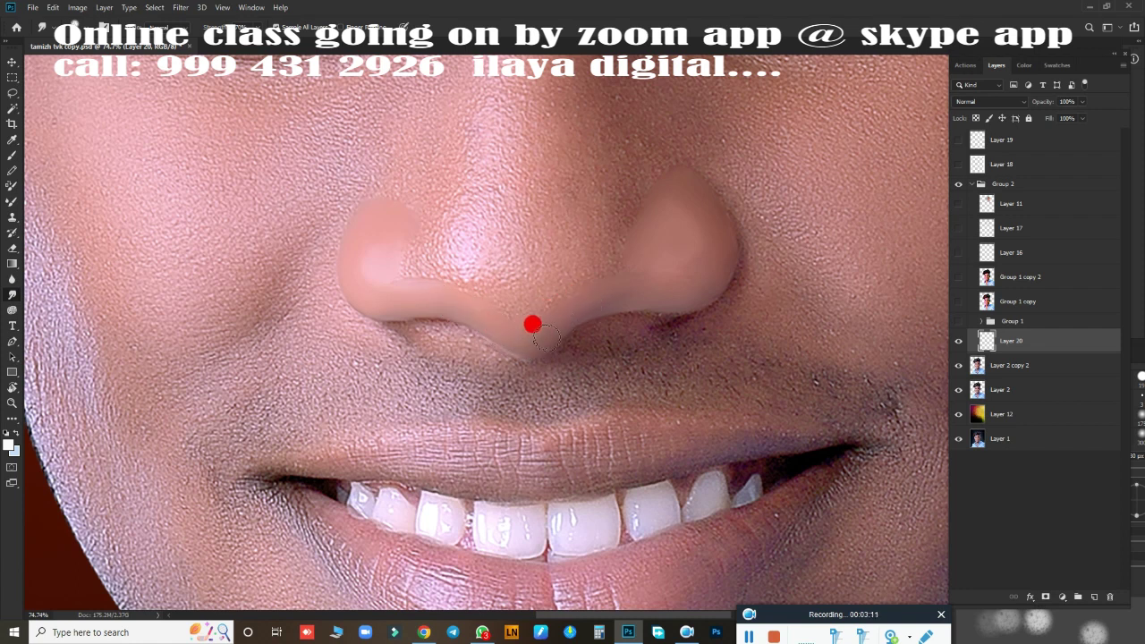
mouse_move(538, 319)
mouse_down()
mouse_move(511, 284)
mouse_move(553, 244)
mouse_up()
scroll(567, 206, down, 2)
drag(573, 187, 543, 370)
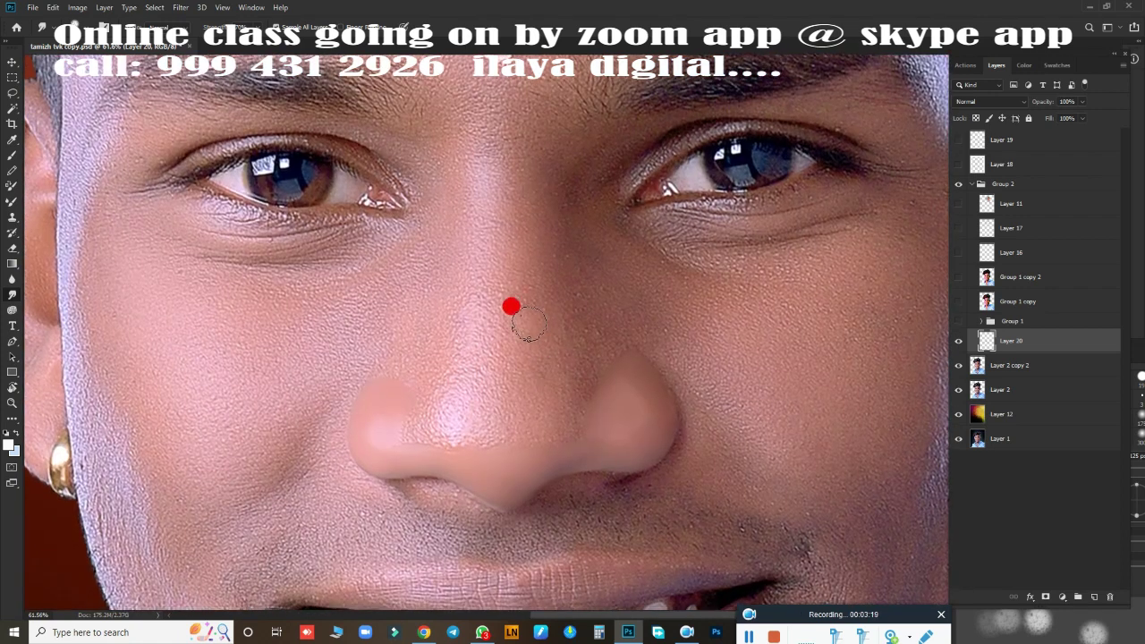
drag(518, 282, 471, 150)
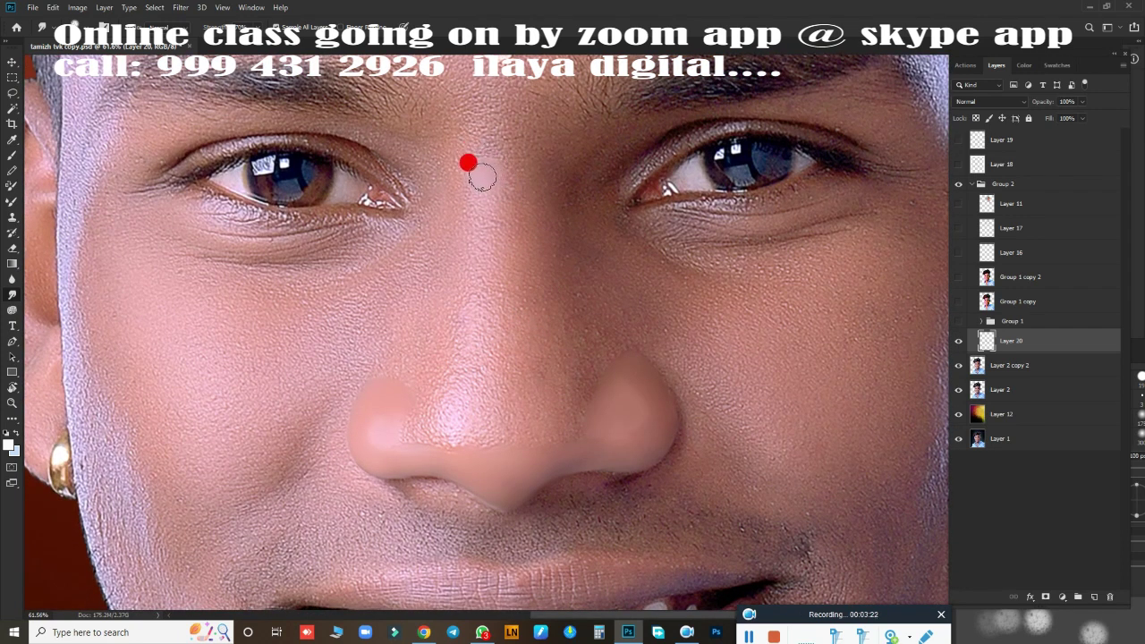
drag(472, 164, 444, 402)
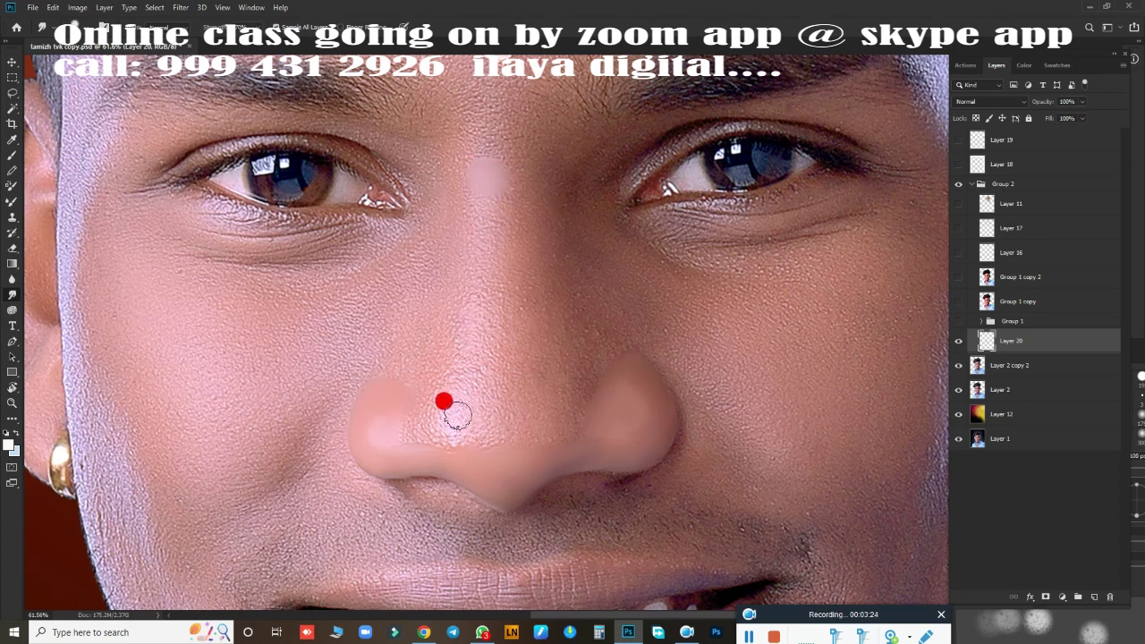
mouse_move(439, 411)
mouse_down()
mouse_move(480, 402)
mouse_move(463, 174)
mouse_move(457, 332)
mouse_move(466, 236)
mouse_move(525, 180)
mouse_move(516, 335)
mouse_up()
drag(519, 379, 528, 209)
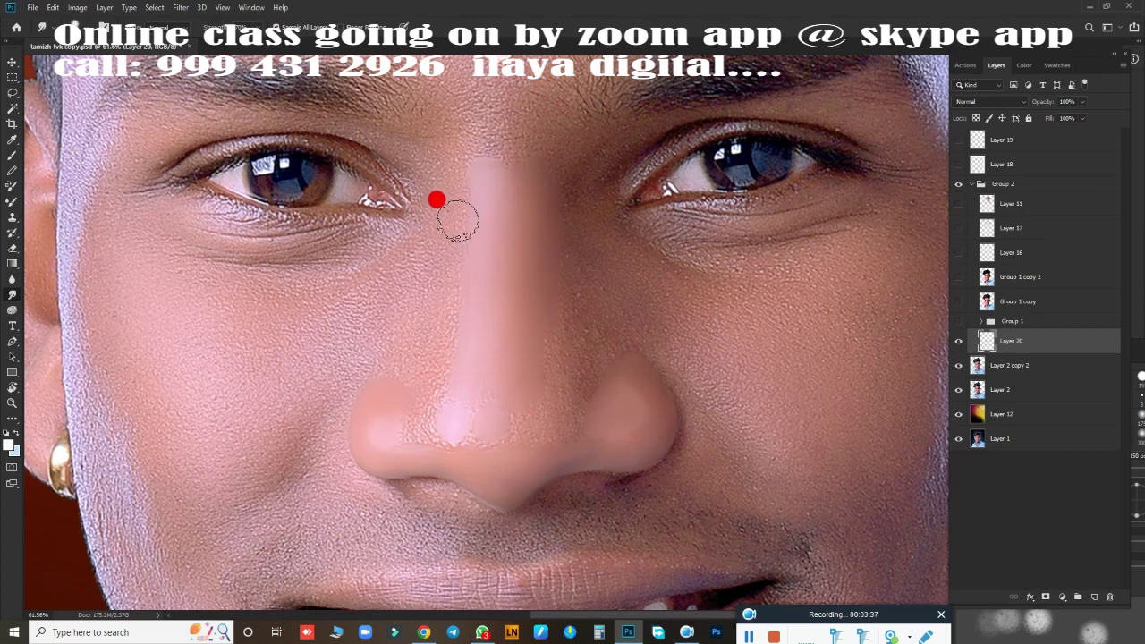
- With a slightly smaller brush, smooth beside the nose bridge, then blend the nostril side and tip
key(bracketleft)
mouse_move(443, 149)
mouse_down()
mouse_move(453, 259)
mouse_move(433, 399)
mouse_up()
mouse_move(585, 355)
mouse_down()
mouse_move(550, 445)
mouse_move(552, 312)
mouse_move(520, 391)
mouse_up()
key(bracketright)
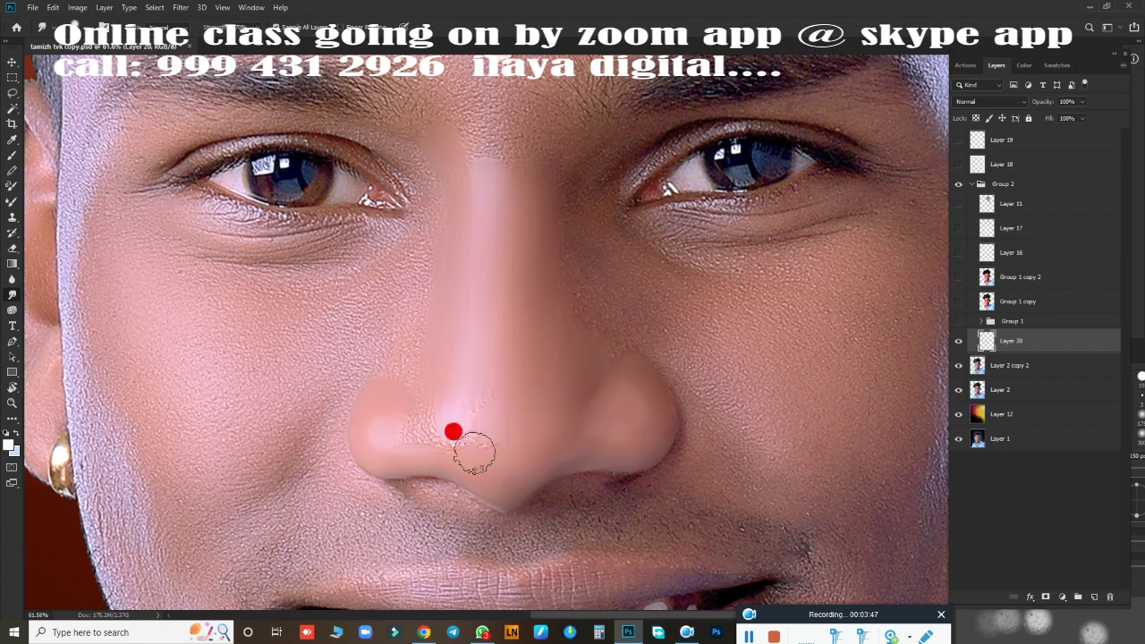
drag(474, 454, 426, 396)
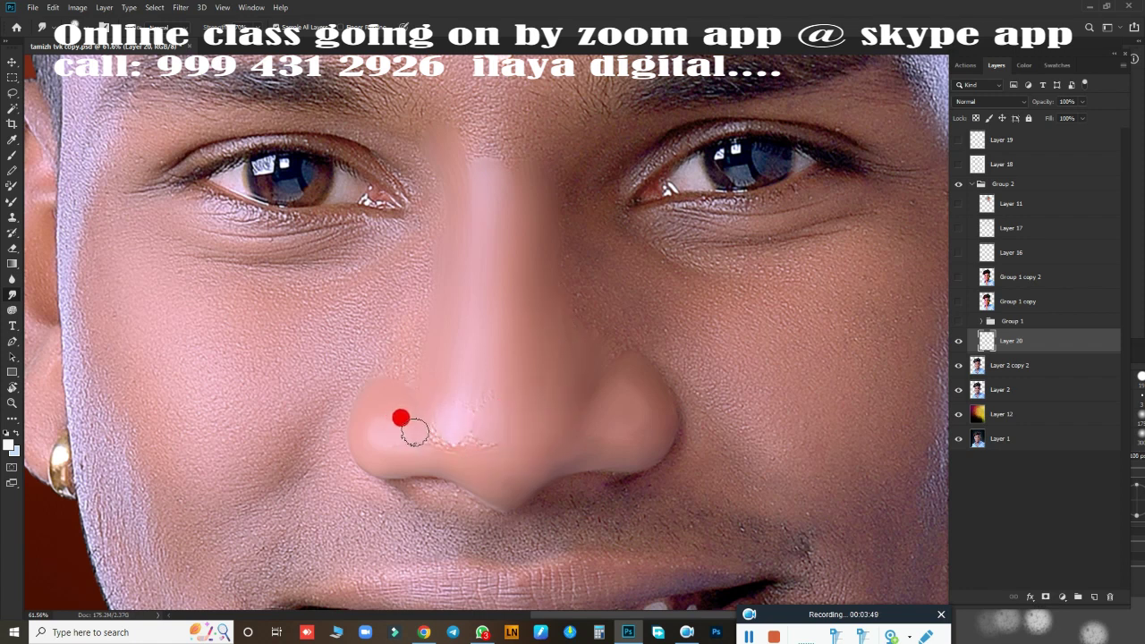
mouse_move(431, 409)
mouse_down()
mouse_move(474, 404)
mouse_move(455, 423)
mouse_move(471, 413)
mouse_move(469, 462)
mouse_up()
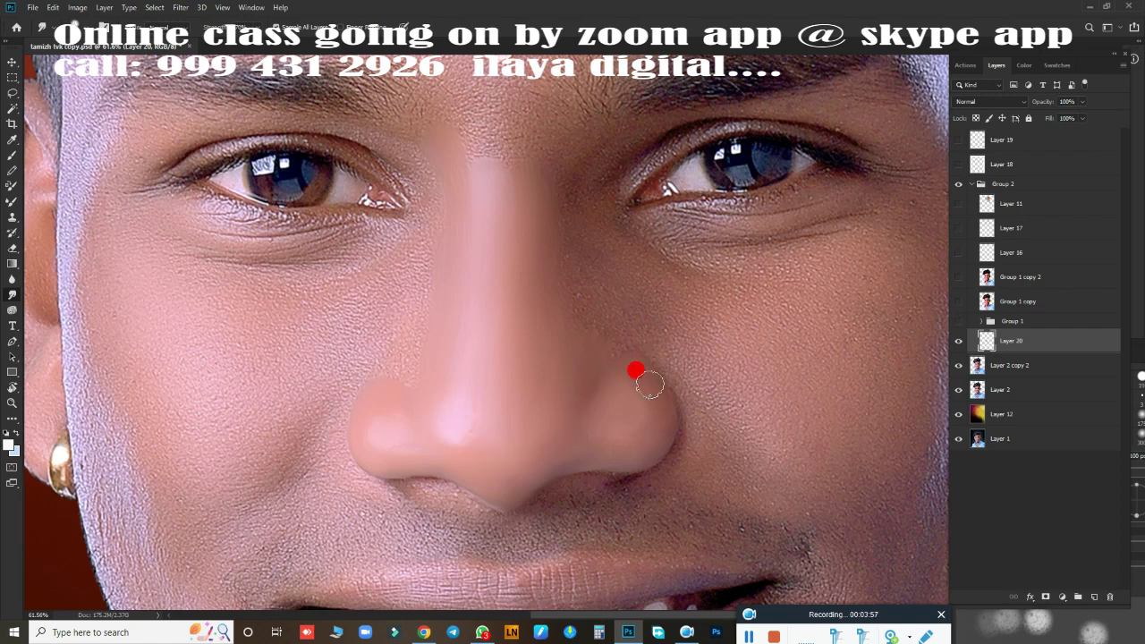
- Smooth and lighten the skin over the left and right nostrils
scroll(635, 370, down, 5)
scroll(606, 391, up, 2)
scroll(653, 230, up, 3)
scroll(618, 310, up, 3)
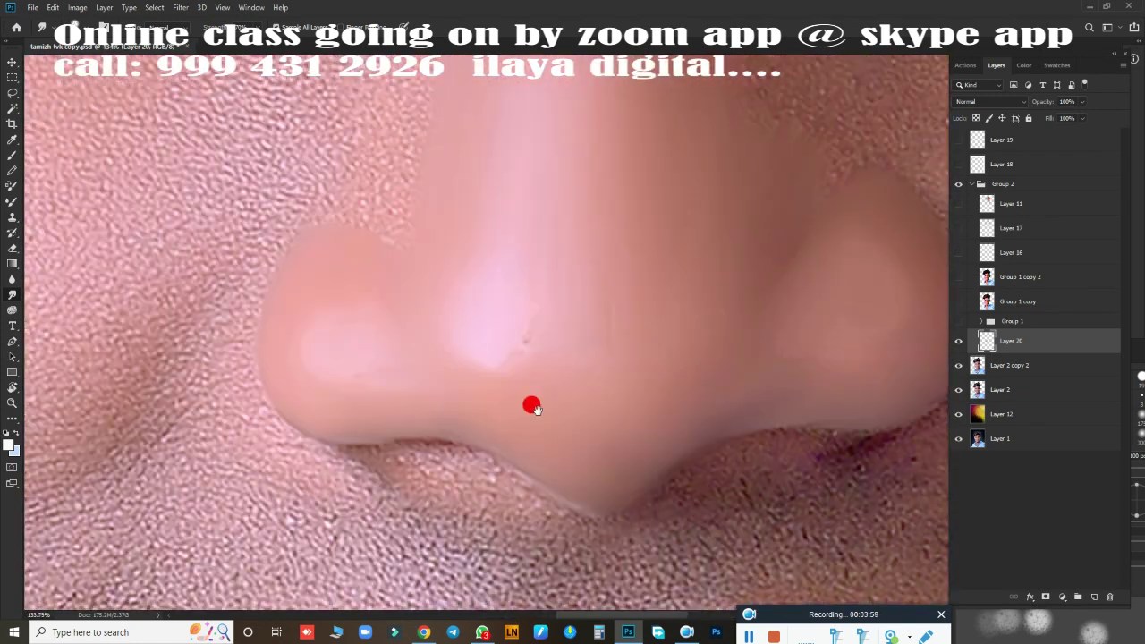
drag(534, 408, 506, 465)
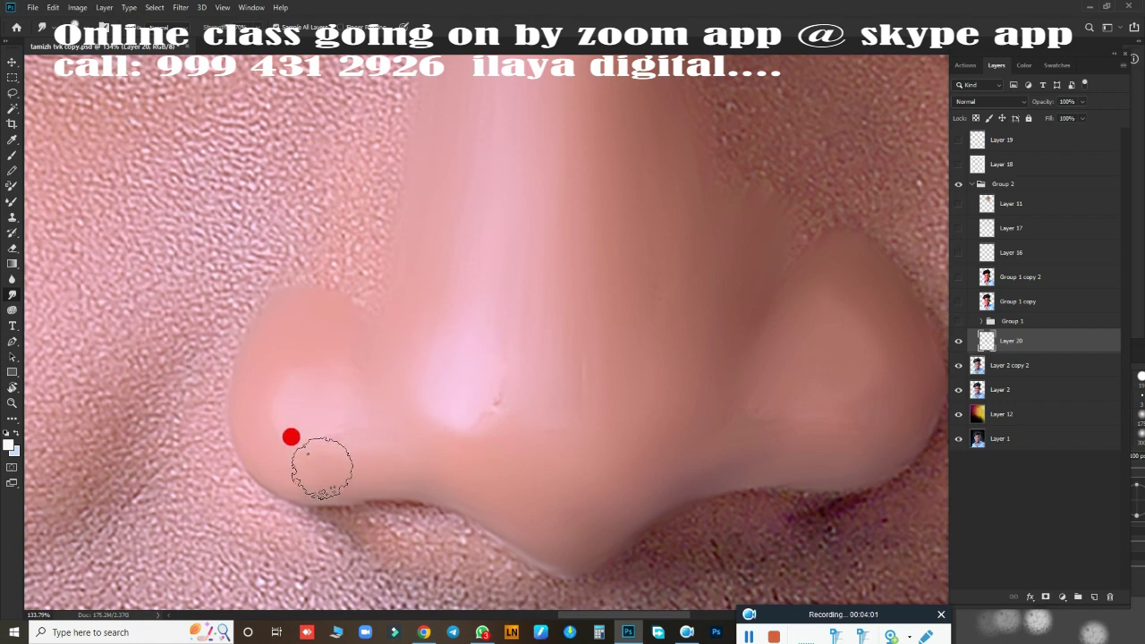
mouse_move(322, 467)
mouse_down()
mouse_move(477, 472)
mouse_move(320, 408)
mouse_move(553, 387)
mouse_move(669, 293)
mouse_up()
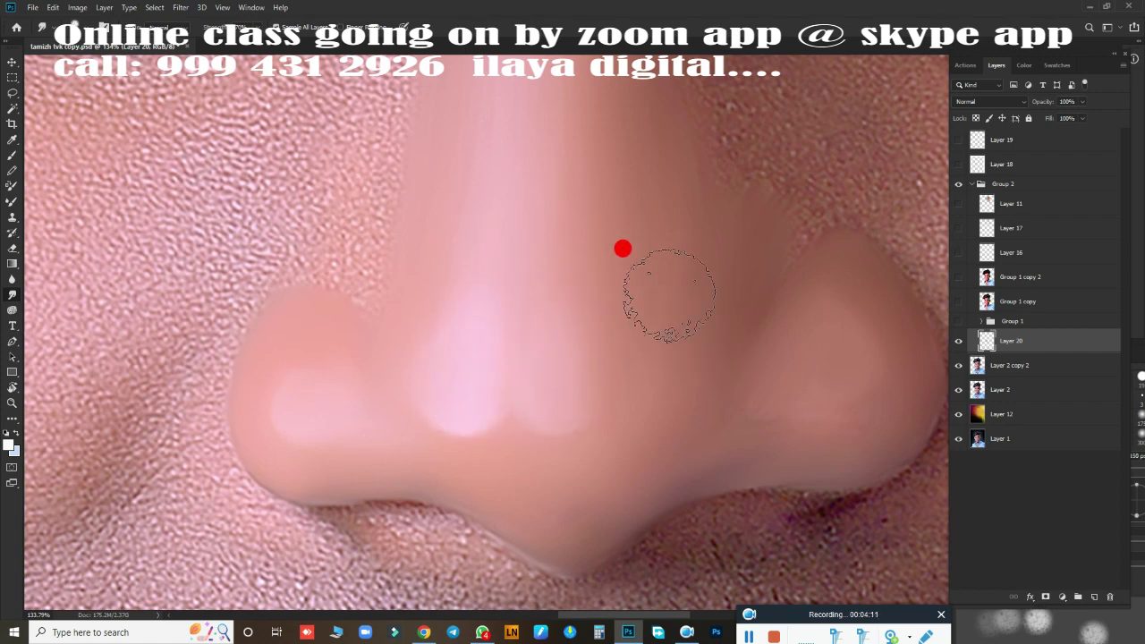
mouse_move(669, 293)
mouse_down()
mouse_move(826, 286)
mouse_move(800, 335)
mouse_move(872, 302)
mouse_move(767, 447)
mouse_move(811, 354)
mouse_move(798, 365)
mouse_move(716, 356)
mouse_move(609, 483)
mouse_move(696, 313)
mouse_up()
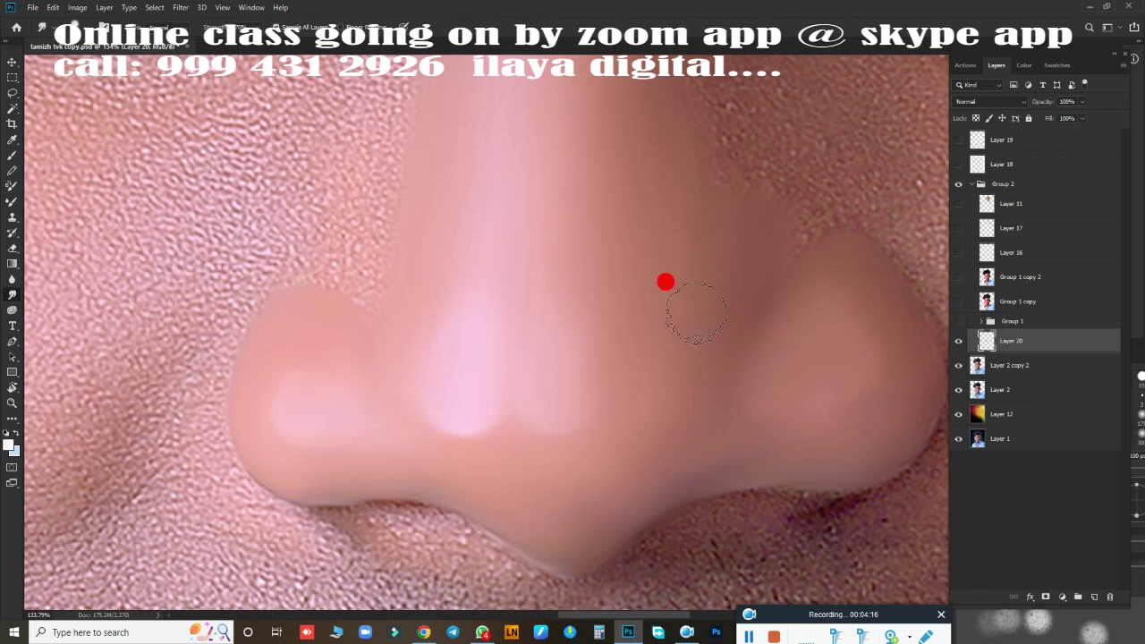
scroll(697, 313, down, 3)
scroll(690, 306, down, 2)
scroll(626, 340, down, 1)
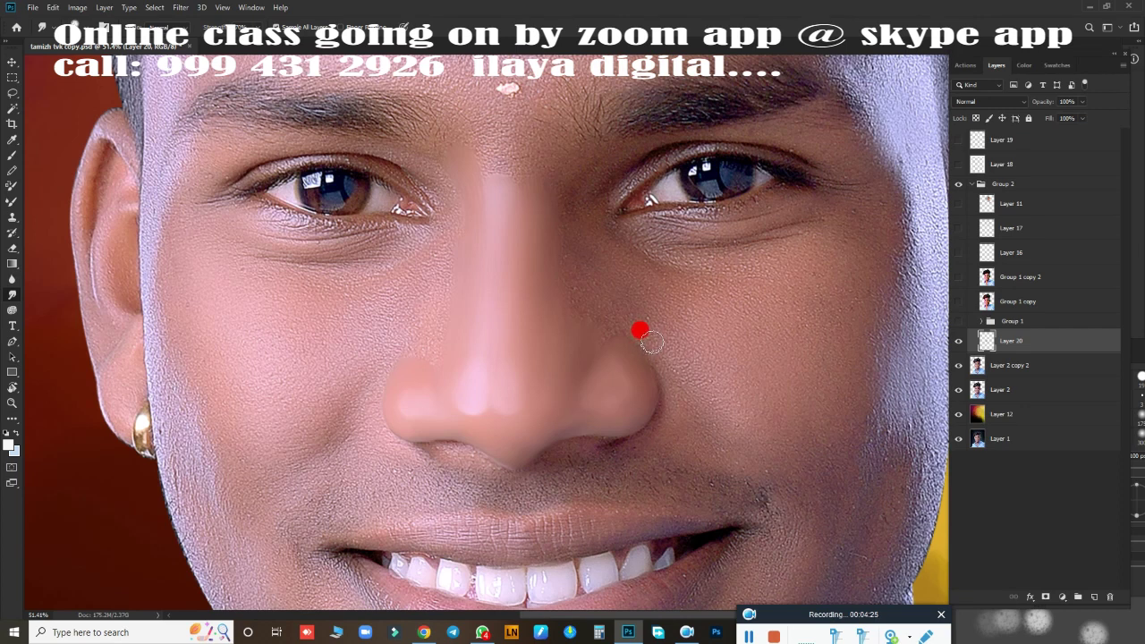
- Mixer-brush Layer 20 from below the left nostril across the cheek fold to the mouth corner
scroll(555, 304, up, 1)
scroll(522, 307, up, 2)
scroll(547, 299, up, 1)
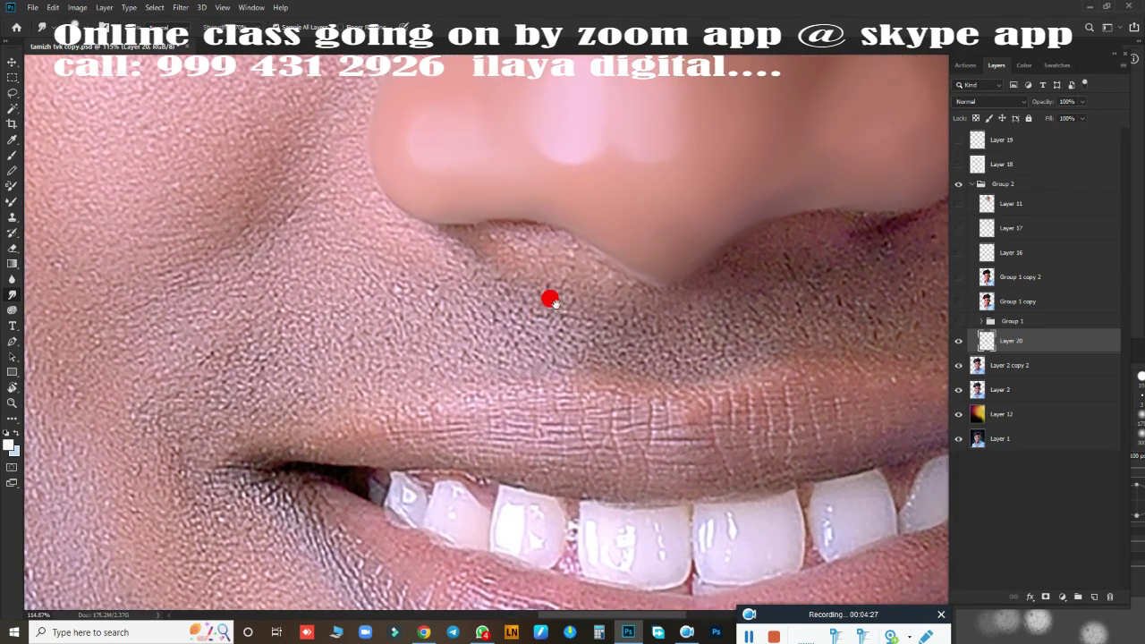
scroll(602, 387, up, 2)
scroll(602, 387, down, 3)
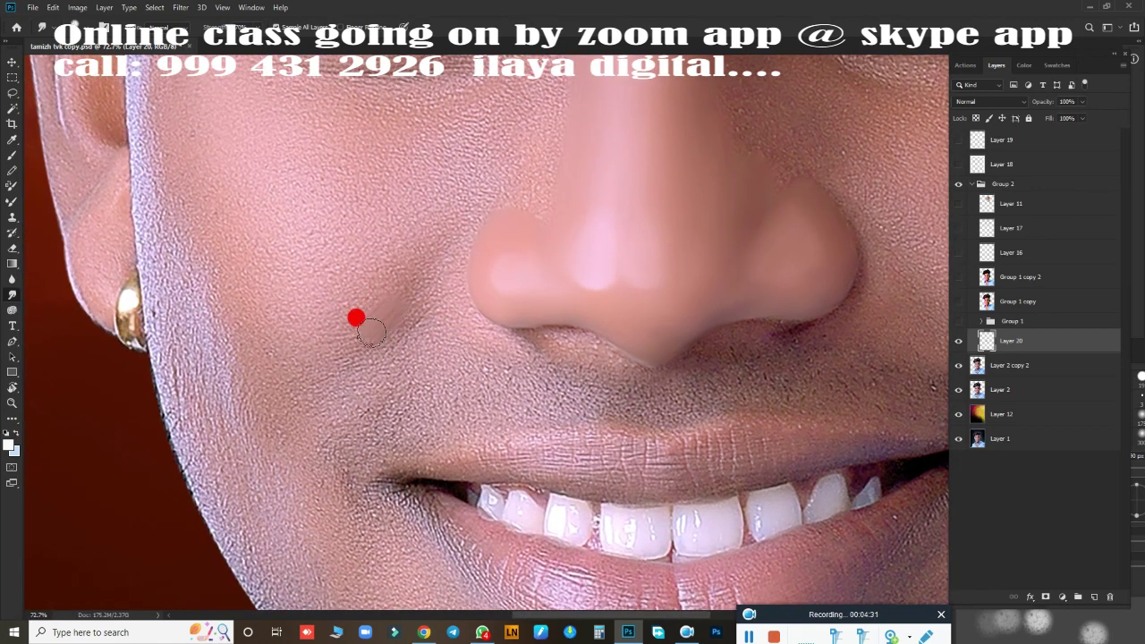
mouse_move(372, 333)
mouse_down()
mouse_move(386, 322)
mouse_move(348, 362)
mouse_up()
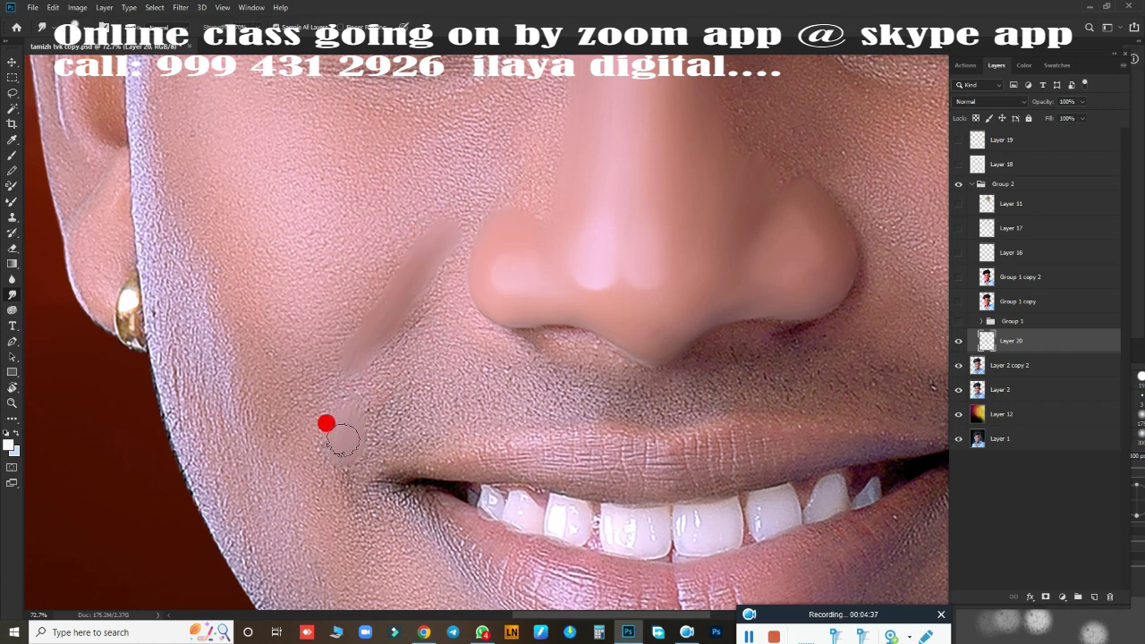
drag(326, 423, 451, 312)
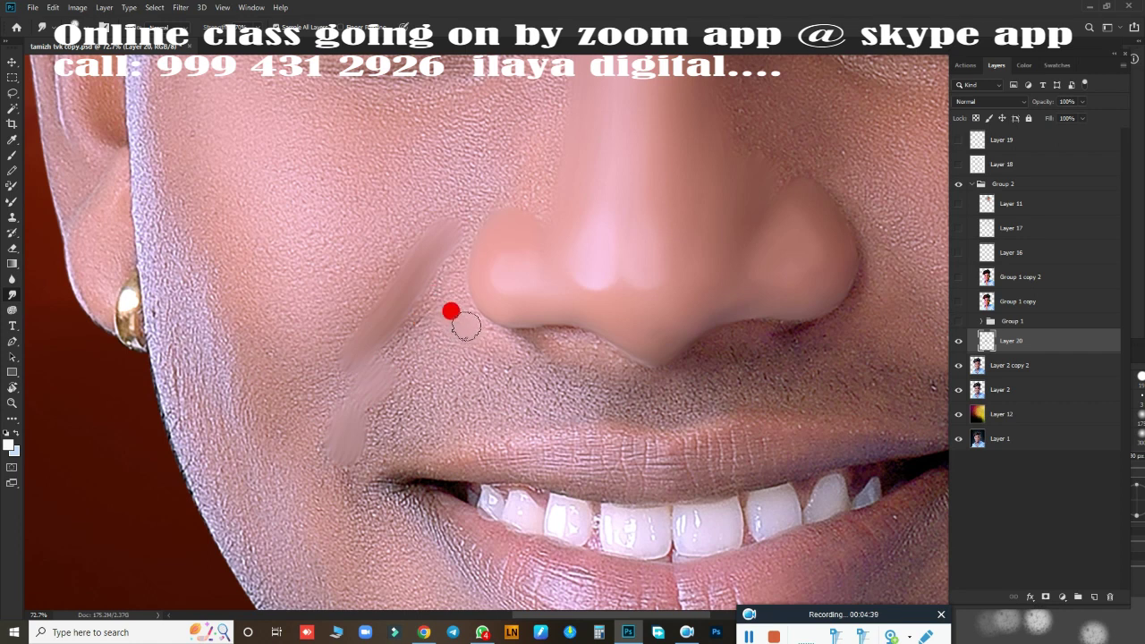
mouse_move(491, 334)
mouse_down()
mouse_move(447, 308)
mouse_move(391, 356)
mouse_up()
mouse_move(409, 315)
mouse_down()
mouse_move(415, 355)
mouse_move(461, 347)
mouse_move(491, 358)
mouse_up()
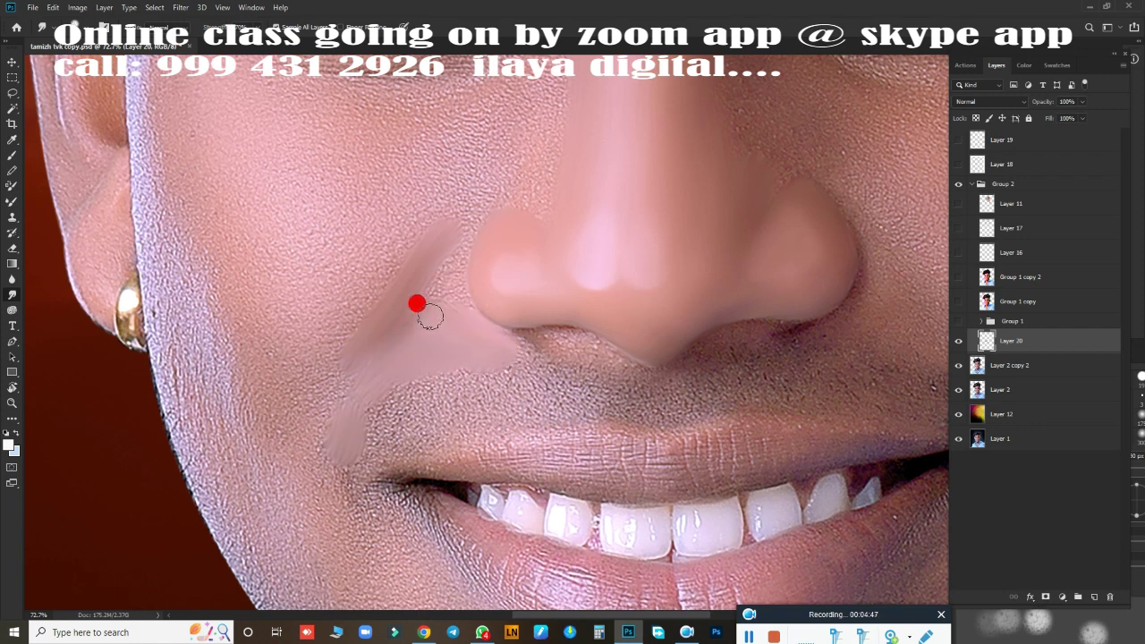
mouse_move(430, 315)
mouse_down()
mouse_move(461, 251)
mouse_move(426, 268)
mouse_move(441, 243)
mouse_move(380, 327)
mouse_move(389, 367)
mouse_move(335, 391)
mouse_move(414, 340)
mouse_move(403, 343)
mouse_up()
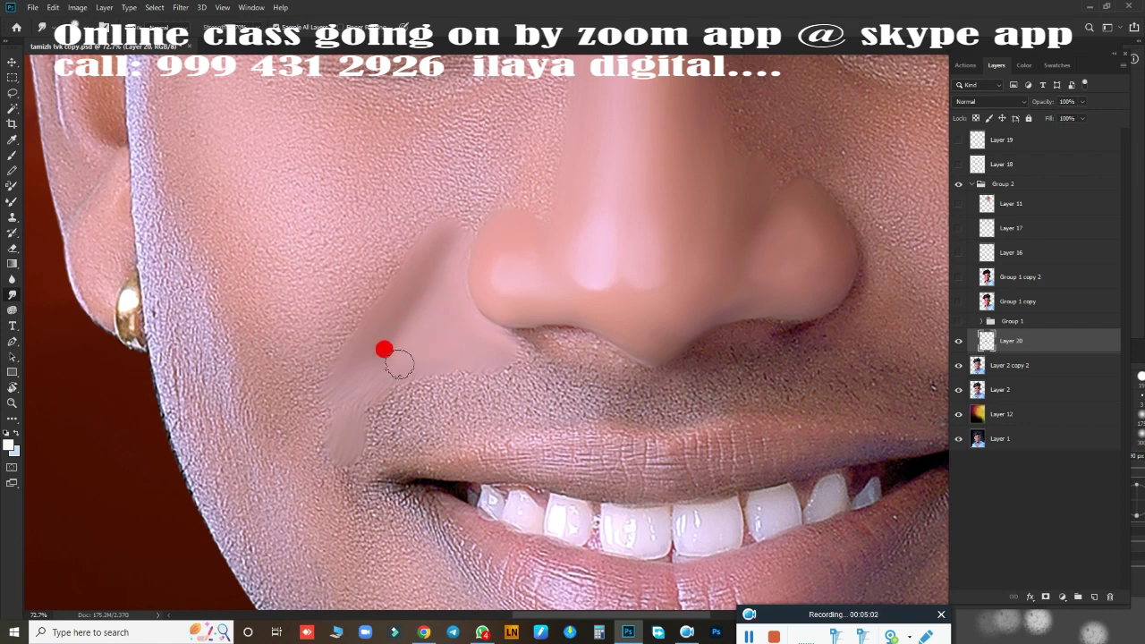
drag(425, 274, 447, 247)
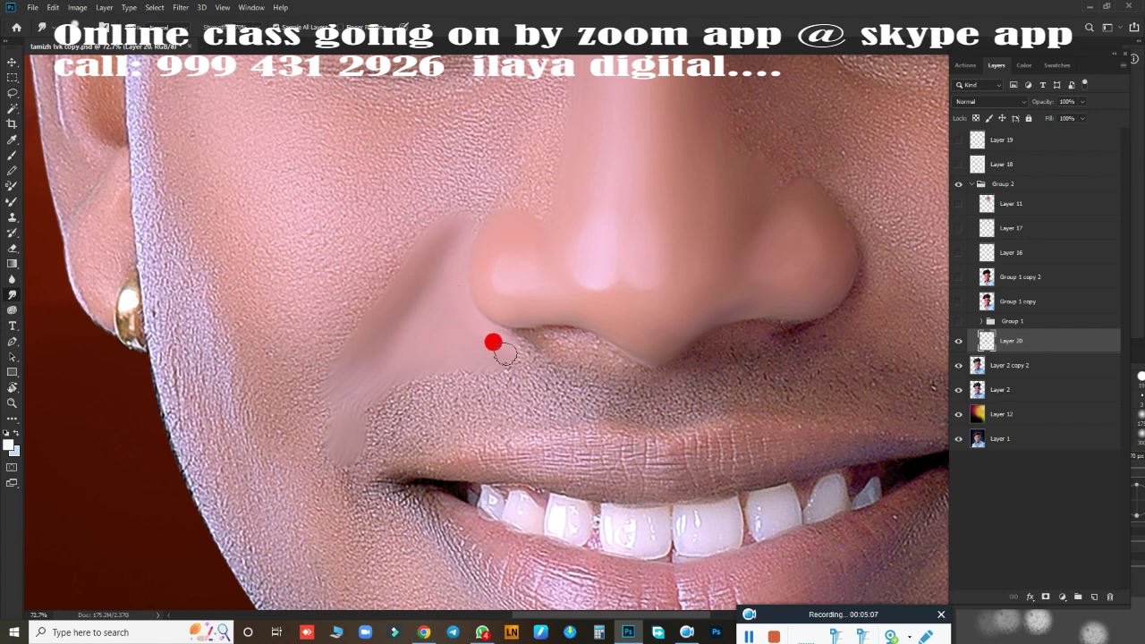
- Soften the nostril edge and the under-nose crease on Layer 20, resizing the brush with [ and ]
scroll(681, 366, up, 3)
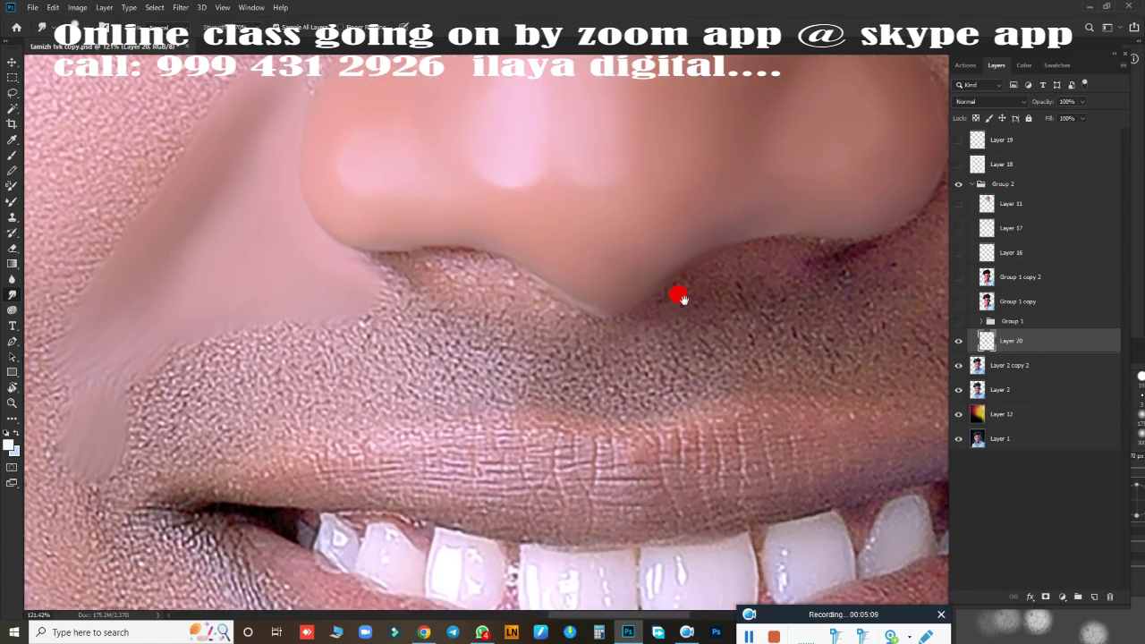
mouse_move(519, 257)
mouse_down()
mouse_move(431, 214)
mouse_move(442, 204)
mouse_up()
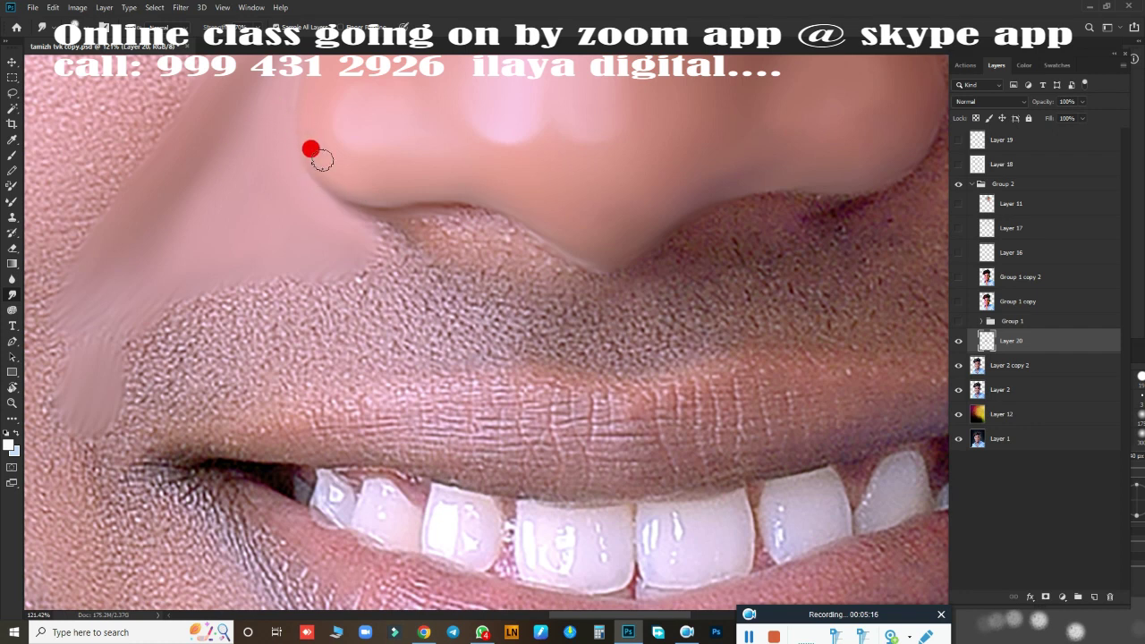
drag(376, 217, 407, 397)
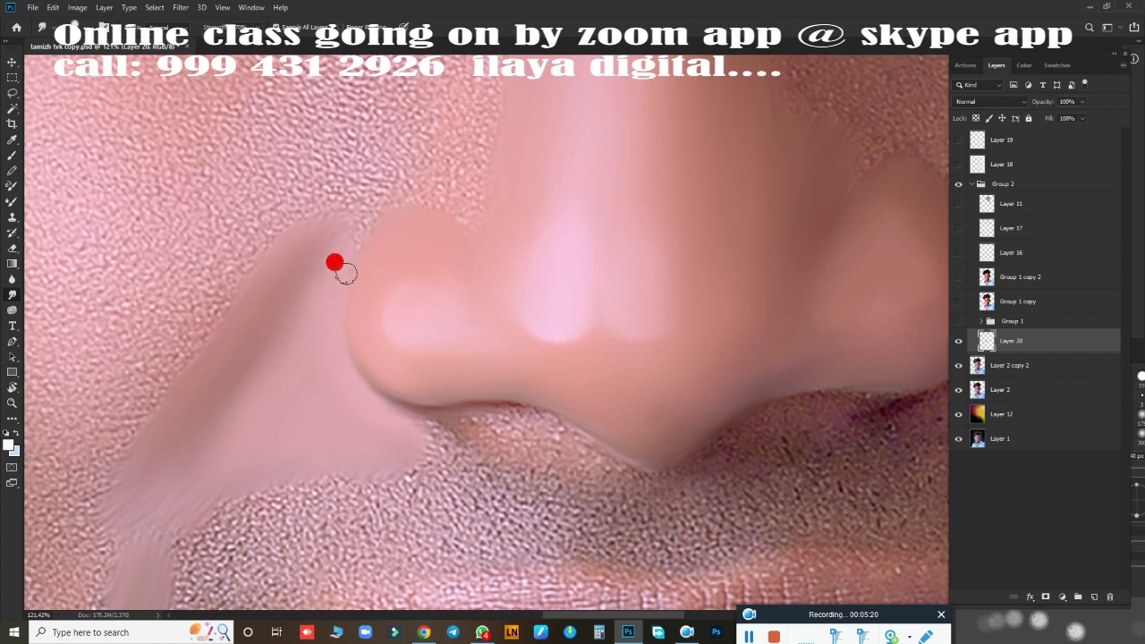
scroll(421, 198, down, 2)
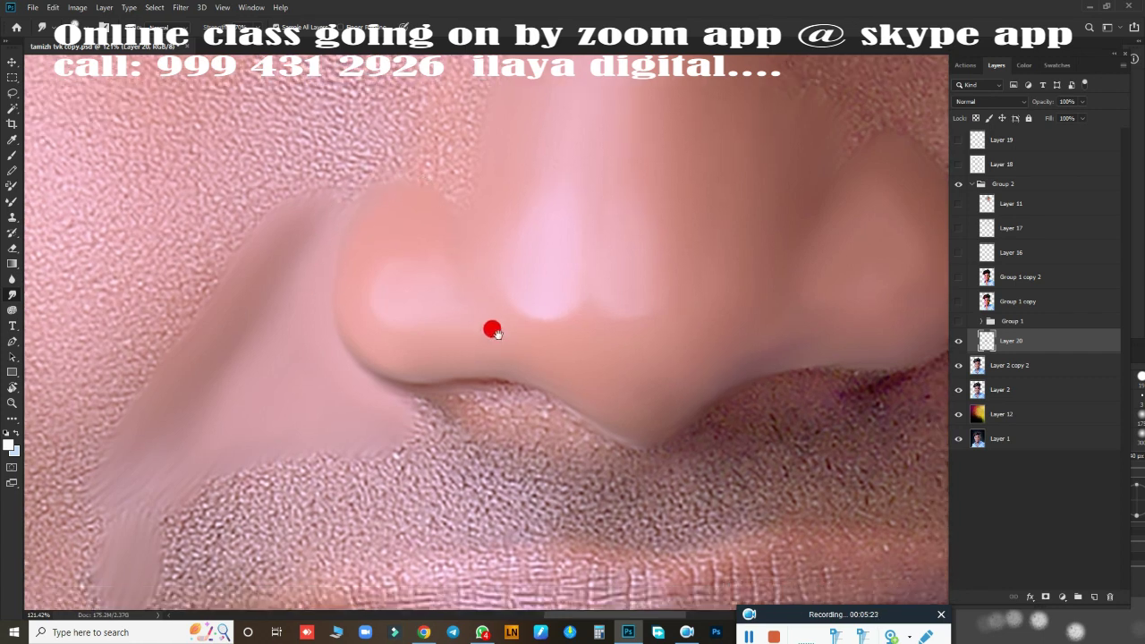
scroll(491, 328, down, 3)
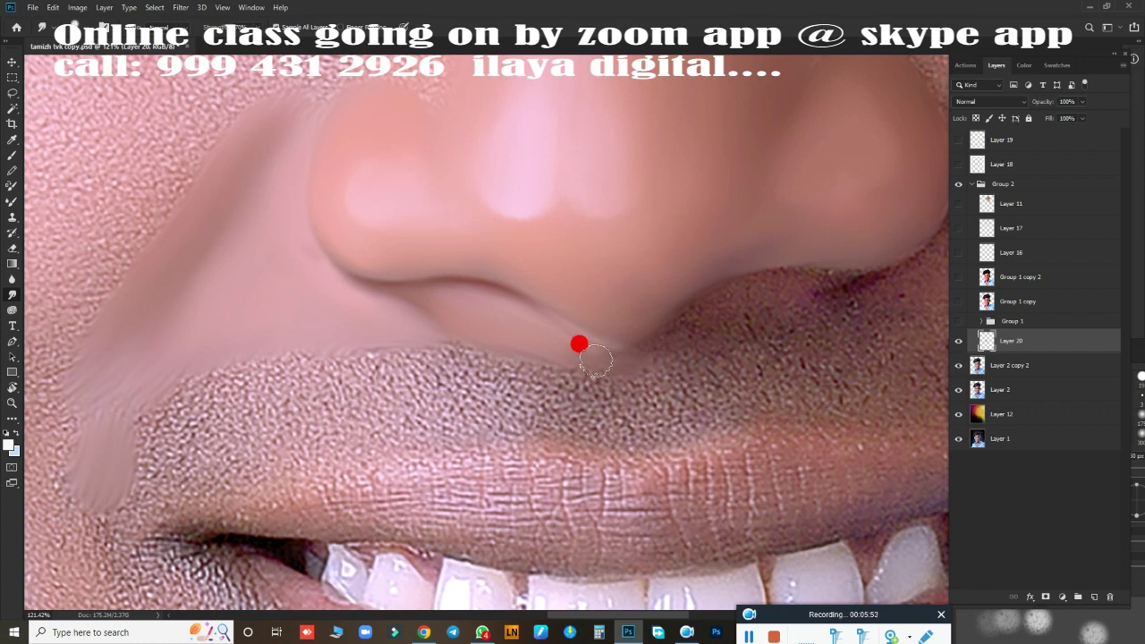
mouse_move(626, 337)
mouse_down()
mouse_move(545, 391)
mouse_move(553, 365)
mouse_up()
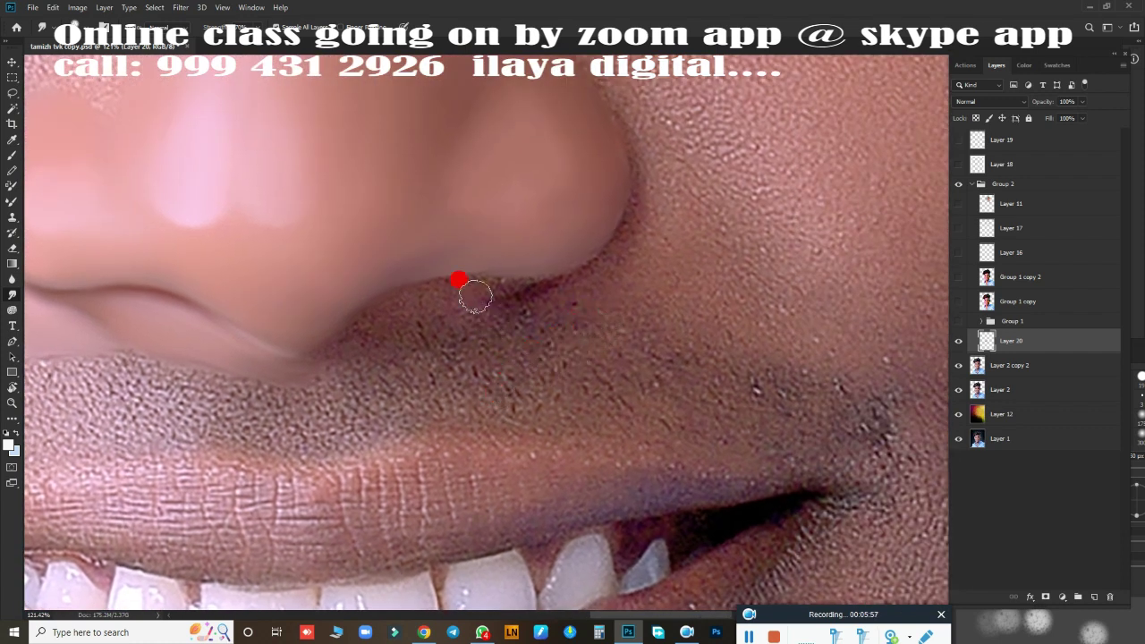
drag(546, 286, 603, 243)
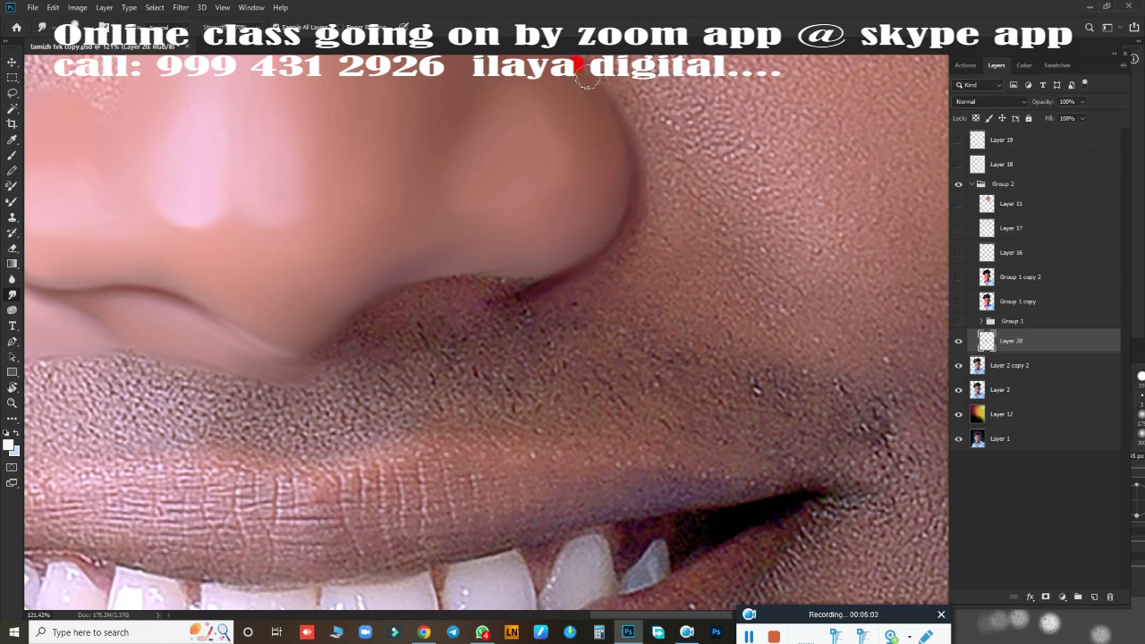
key(bracketright)
key(bracketright)
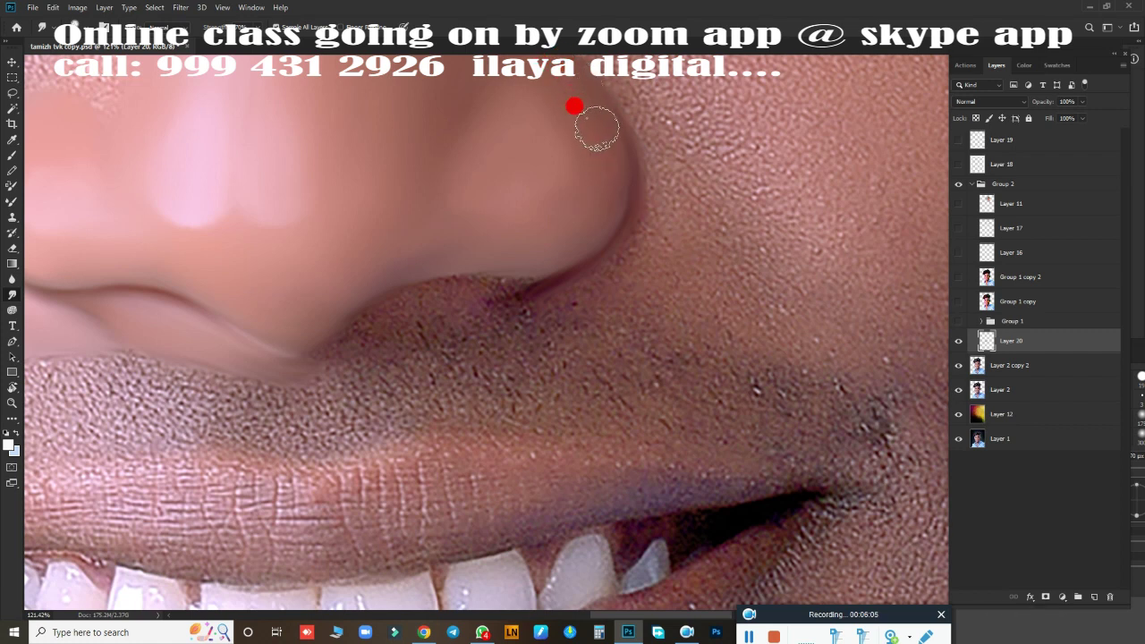
key(bracketleft)
key(bracketleft)
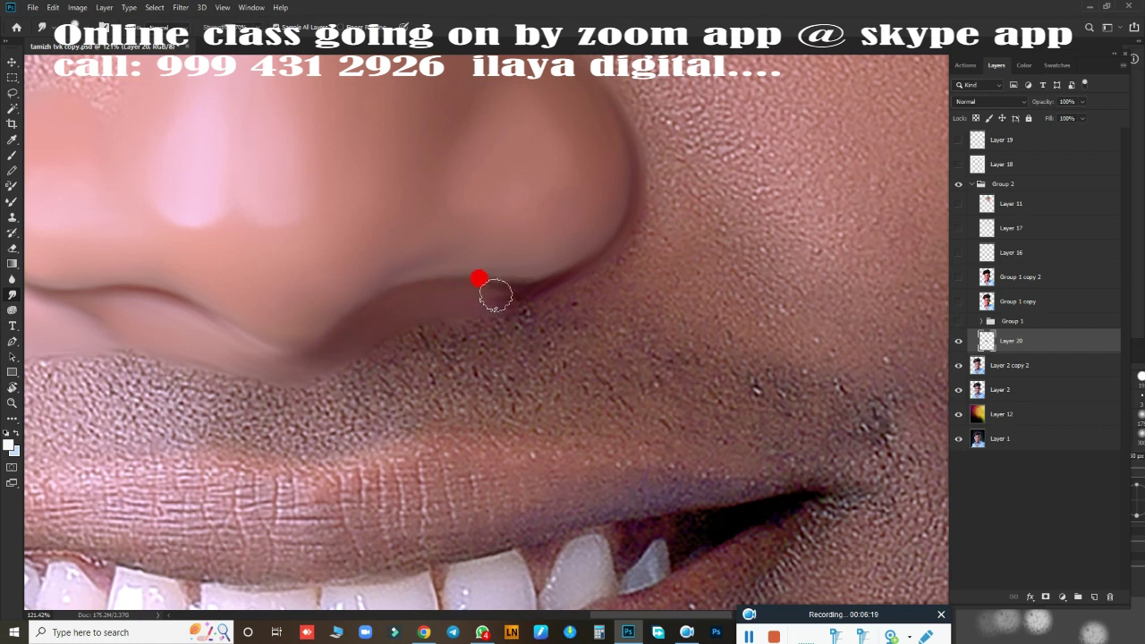
mouse_move(496, 295)
mouse_down()
mouse_move(546, 287)
mouse_move(471, 313)
mouse_move(647, 228)
mouse_move(654, 197)
mouse_move(734, 281)
mouse_move(647, 286)
mouse_move(636, 266)
mouse_move(648, 250)
mouse_move(501, 307)
mouse_move(547, 296)
mouse_move(723, 307)
mouse_move(749, 302)
mouse_move(746, 274)
mouse_move(701, 295)
mouse_up()
- Smooth the skin by the right nostril edge and across the cheek
scroll(744, 252, down, 5)
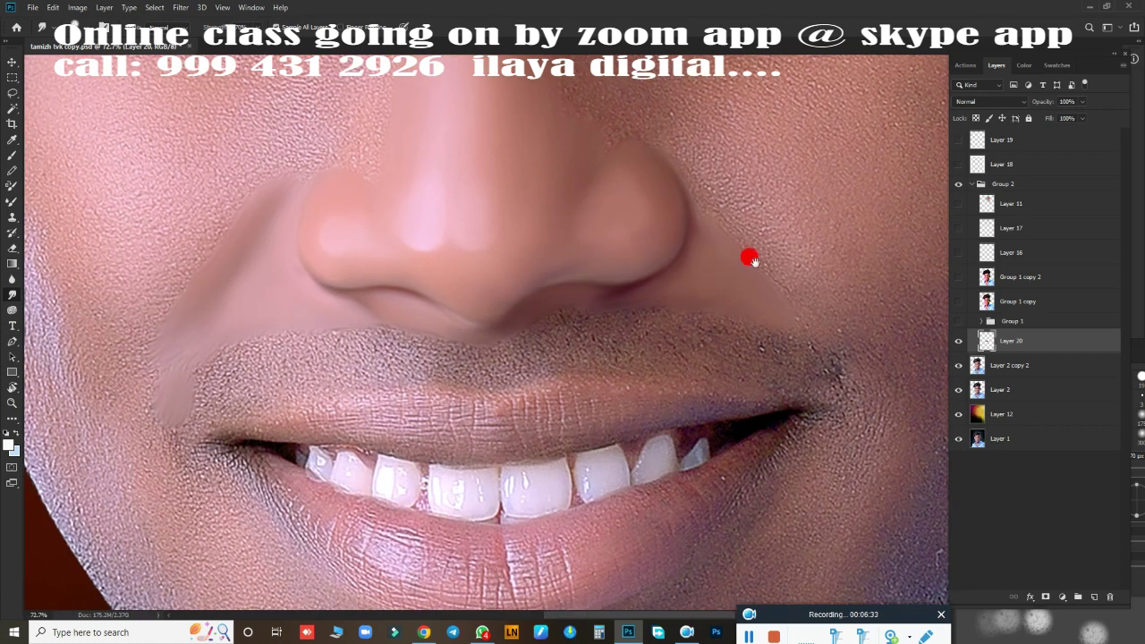
drag(749, 256, 629, 364)
mouse_move(614, 287)
mouse_down()
mouse_move(560, 253)
mouse_move(565, 284)
mouse_move(635, 373)
mouse_move(553, 268)
mouse_move(660, 382)
mouse_up()
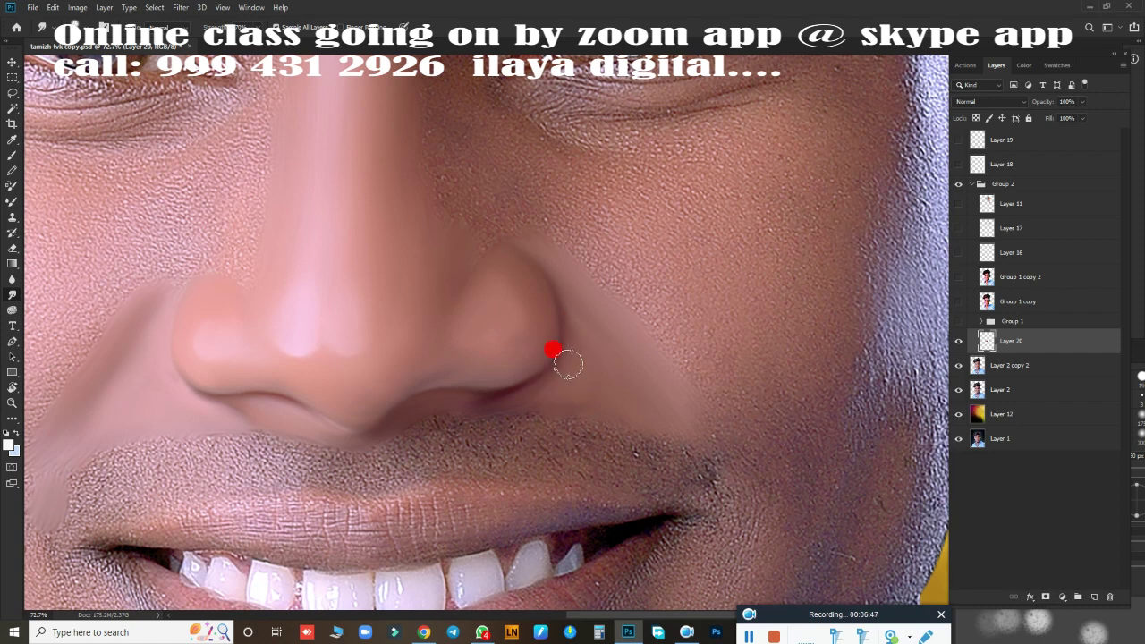
mouse_move(566, 360)
mouse_down()
mouse_move(647, 404)
mouse_move(739, 361)
mouse_move(855, 192)
mouse_up()
- Stroke back and forth along the upper lip to blend and lighten its skin texture
mouse_move(588, 358)
mouse_down()
mouse_move(609, 312)
mouse_move(606, 279)
mouse_move(598, 294)
mouse_move(591, 281)
mouse_move(541, 278)
mouse_move(551, 259)
mouse_up()
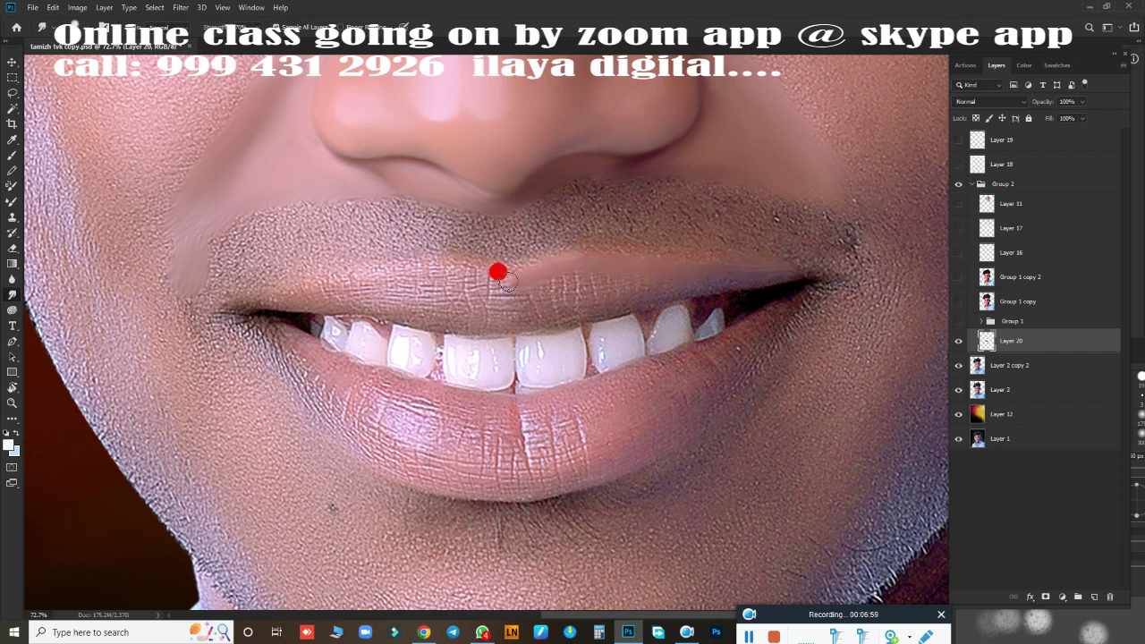
mouse_move(484, 269)
mouse_down()
mouse_move(438, 258)
mouse_move(277, 293)
mouse_move(529, 248)
mouse_move(509, 258)
mouse_up()
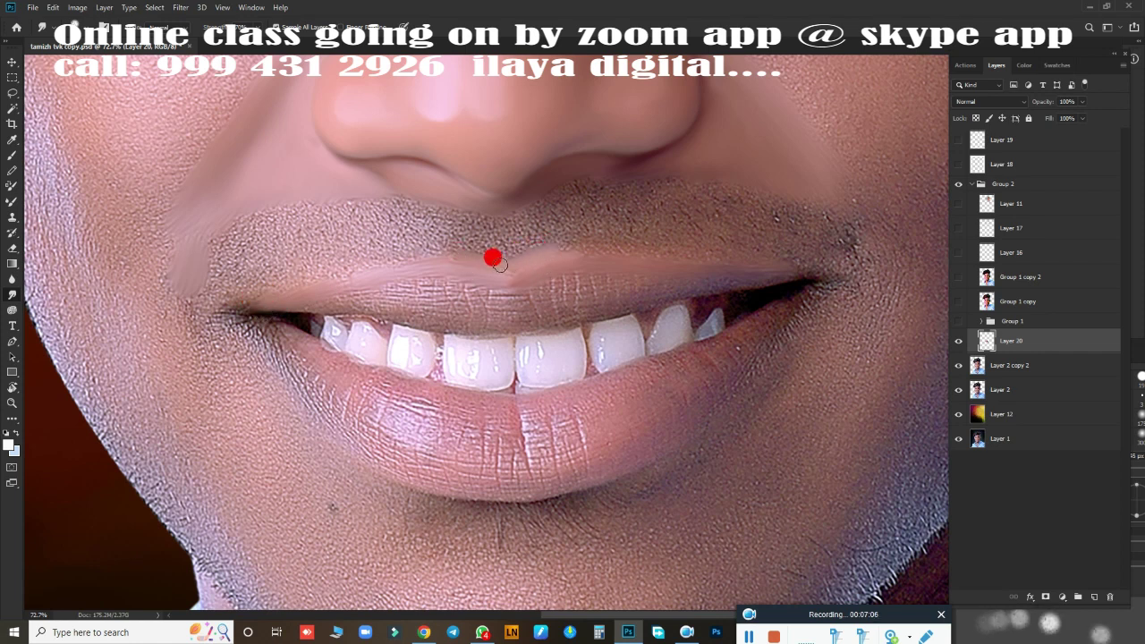
drag(596, 247, 617, 251)
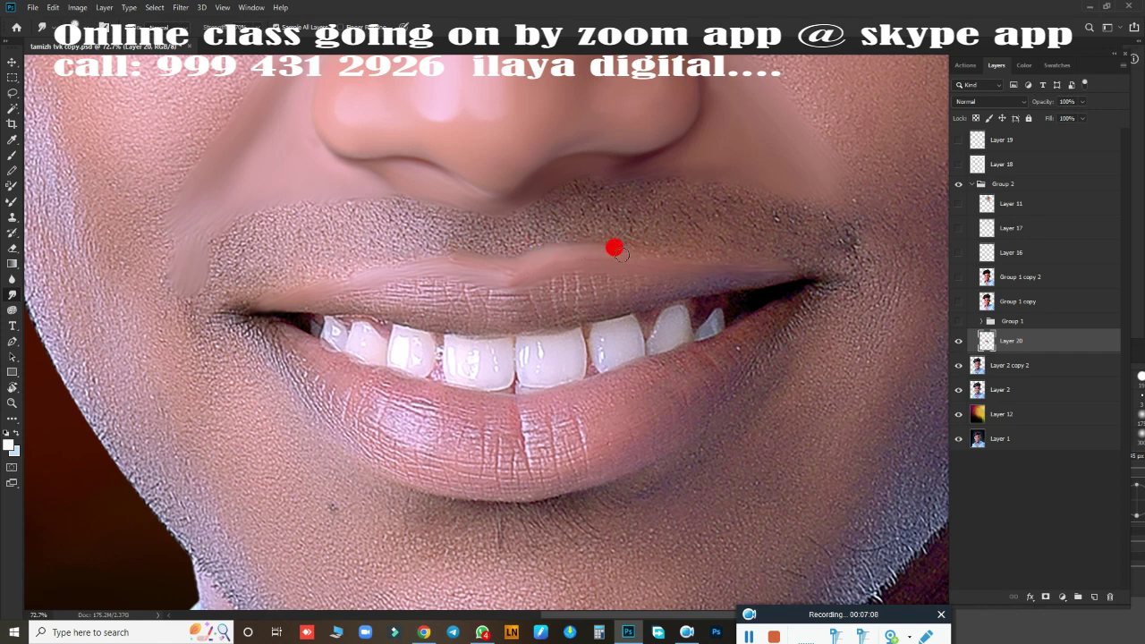
drag(700, 261, 682, 265)
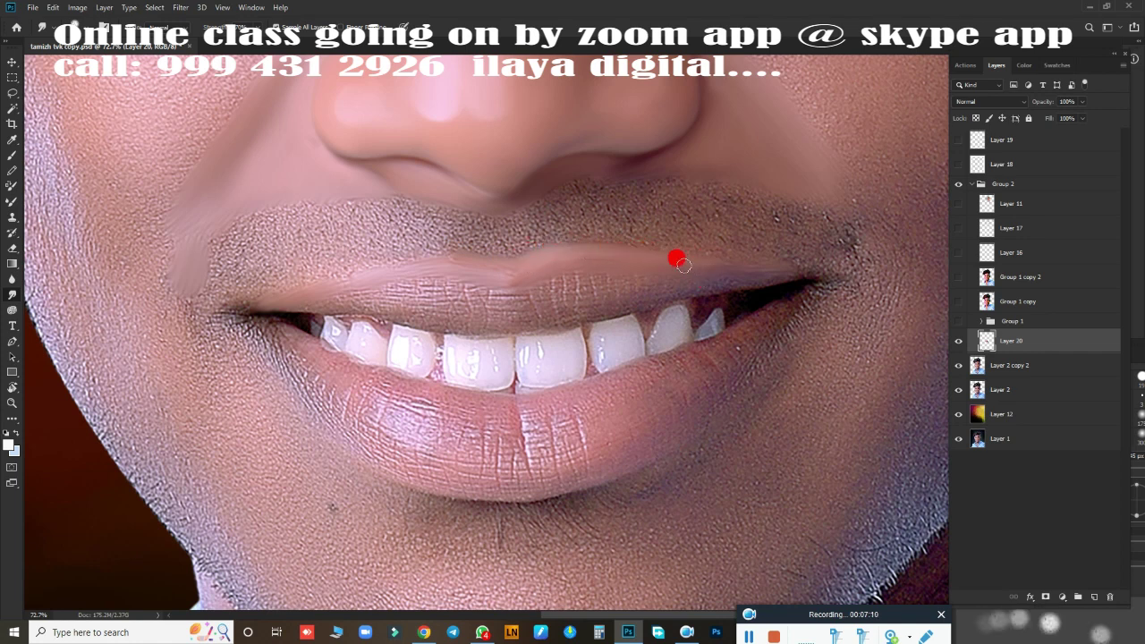
drag(766, 263, 543, 248)
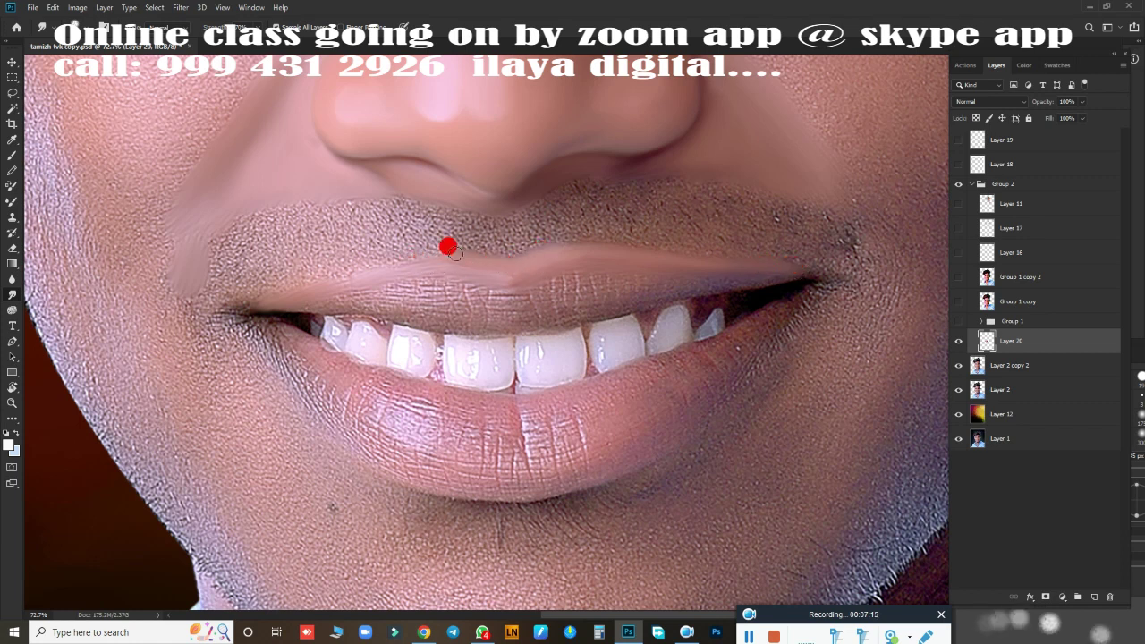
mouse_move(404, 261)
mouse_down()
mouse_move(356, 277)
mouse_move(248, 184)
mouse_move(388, 240)
mouse_up()
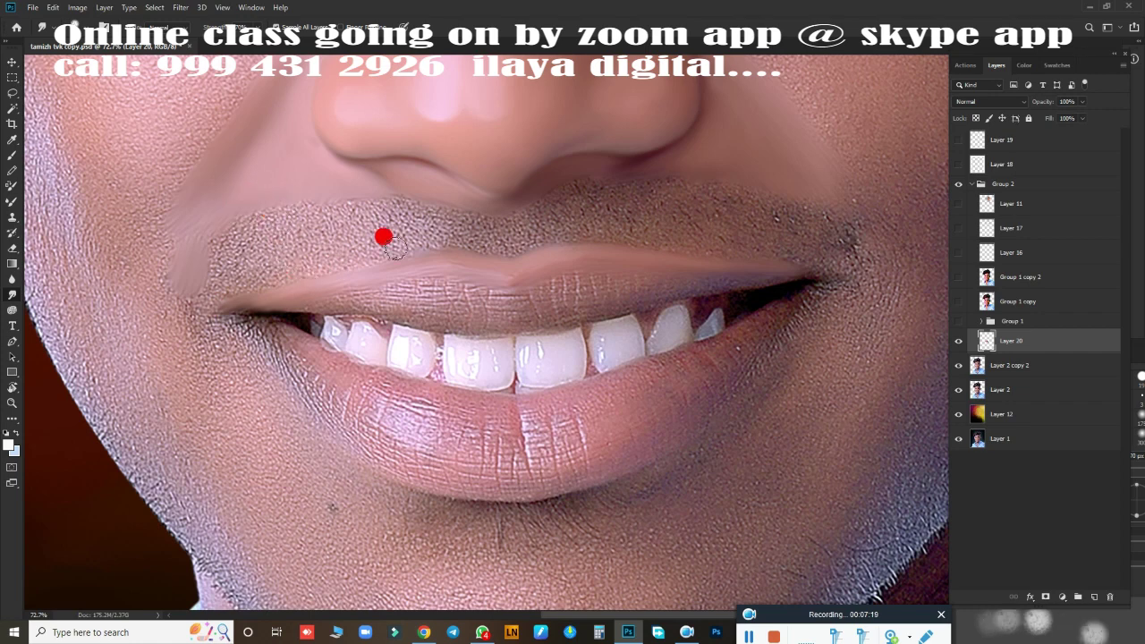
scroll(647, 339, down, 5)
scroll(578, 366, up, 5)
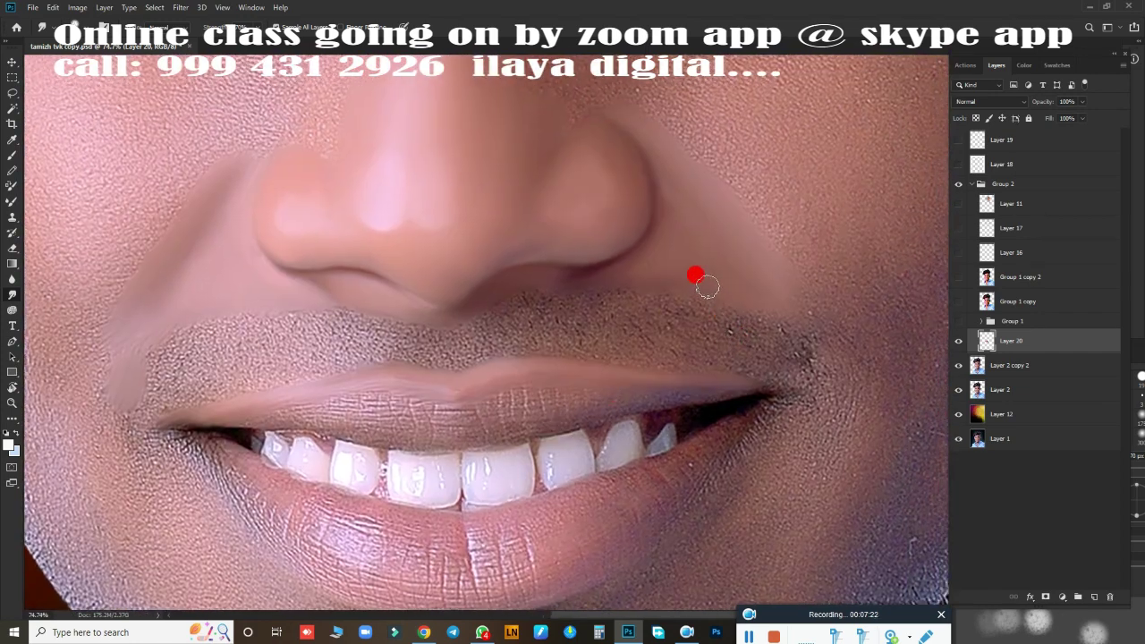
- Smooth the moustache edge and corner, down into the mouth corner and below the nose
drag(707, 286, 744, 304)
mouse_move(782, 341)
mouse_down()
mouse_move(810, 356)
mouse_move(841, 349)
mouse_move(838, 411)
mouse_up()
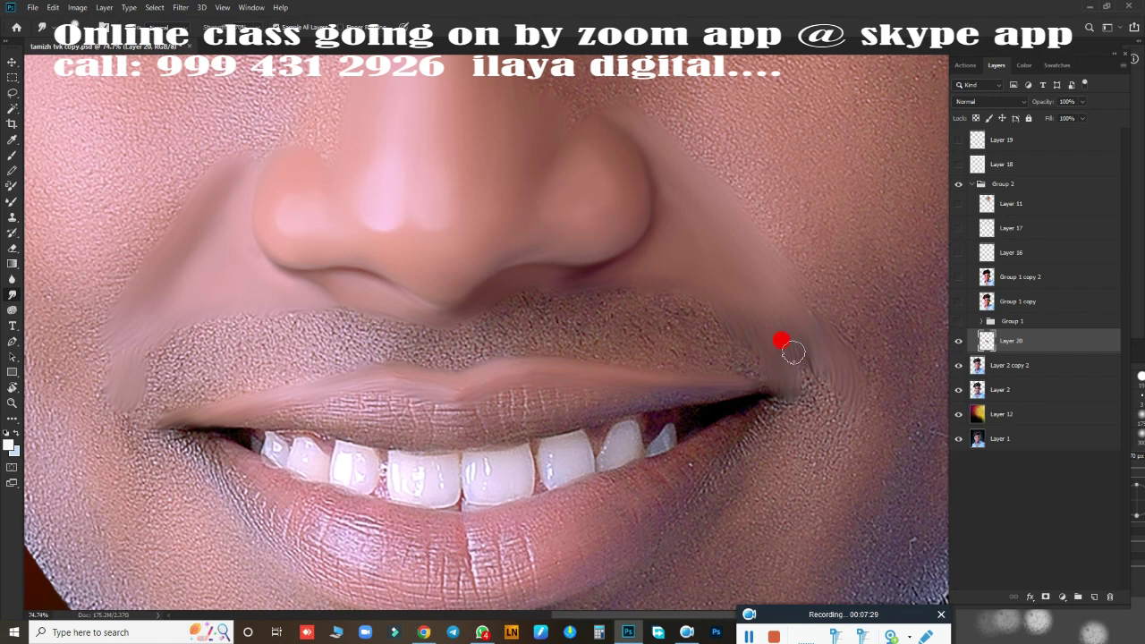
mouse_move(793, 352)
mouse_down()
mouse_move(803, 397)
mouse_move(846, 418)
mouse_up()
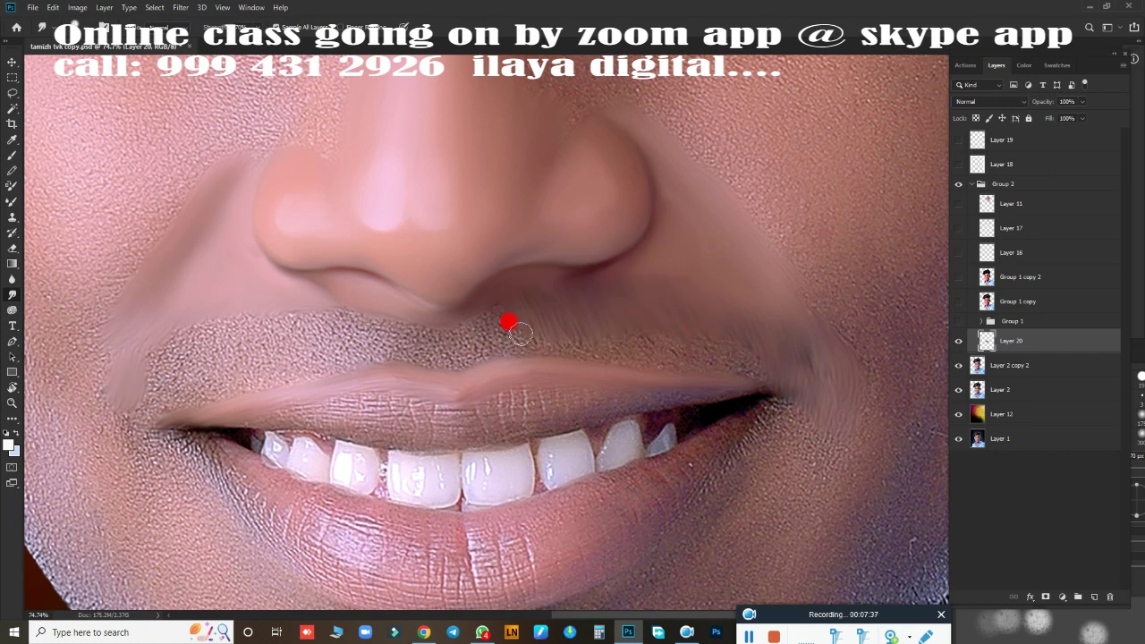
drag(459, 321, 484, 350)
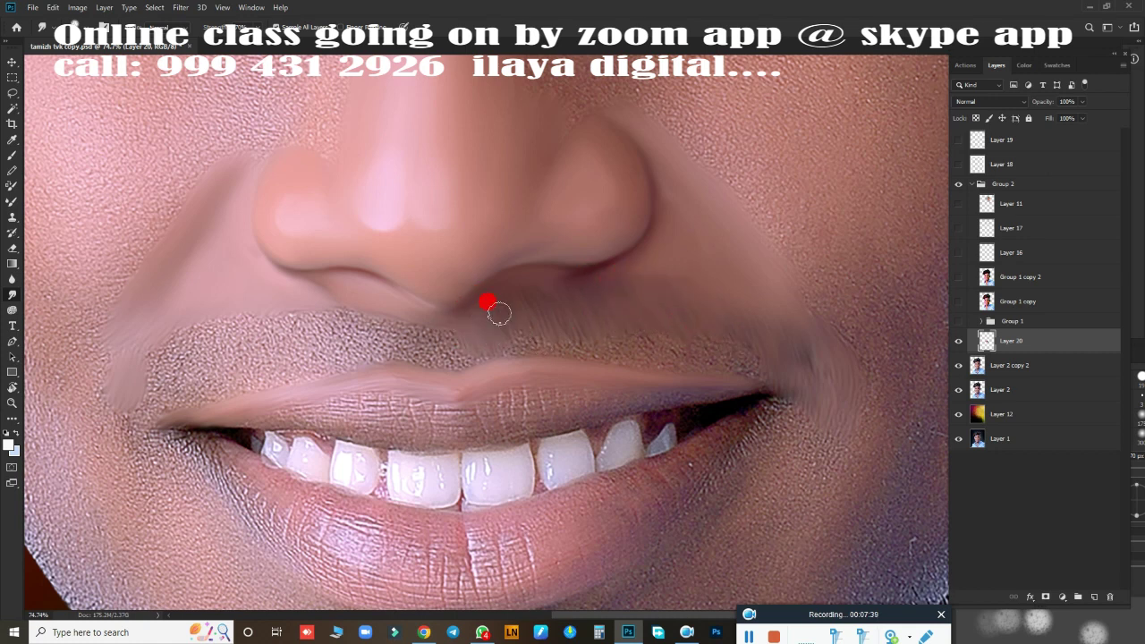
- At about 150% zoom, blend away the stubble texture along the upper lip and lip corner
alt+scroll(705, 360, up, 2)
alt+scroll(652, 345, up, 2)
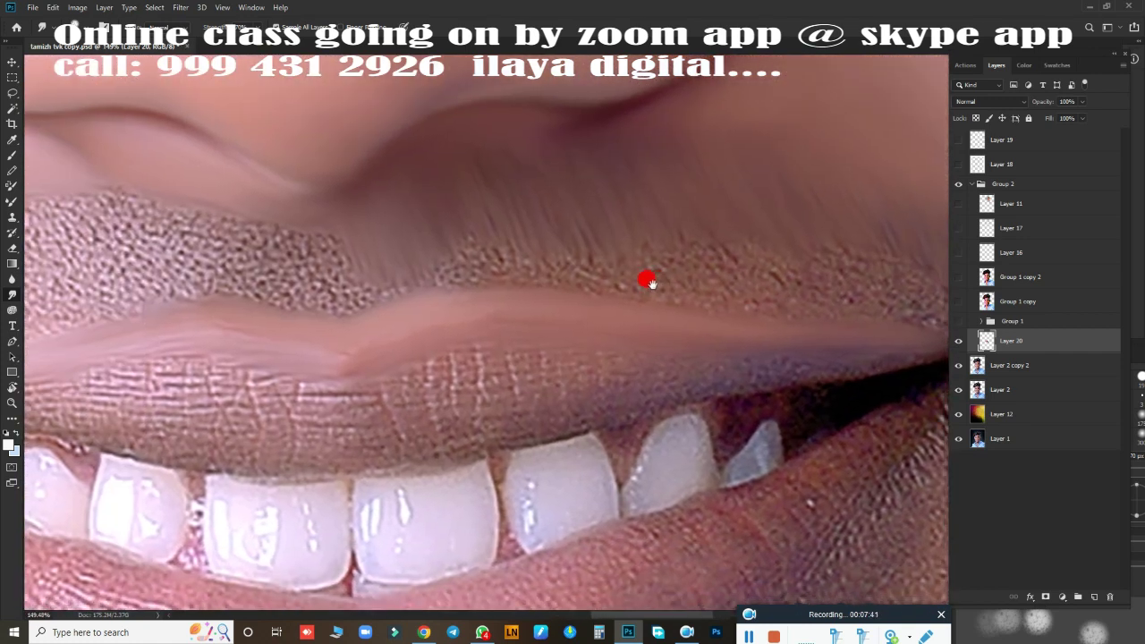
mouse_move(356, 230)
mouse_down()
mouse_move(350, 220)
mouse_move(442, 249)
mouse_move(444, 271)
mouse_move(450, 223)
mouse_move(493, 264)
mouse_move(535, 271)
mouse_up()
mouse_move(548, 231)
mouse_down()
mouse_move(596, 284)
mouse_move(636, 305)
mouse_move(638, 285)
mouse_move(693, 295)
mouse_move(704, 263)
mouse_move(708, 286)
mouse_move(719, 239)
mouse_move(767, 295)
mouse_move(619, 350)
mouse_move(525, 319)
mouse_move(525, 288)
mouse_move(534, 307)
mouse_move(489, 225)
mouse_move(596, 248)
mouse_move(701, 335)
mouse_move(525, 341)
mouse_move(1010, 307)
mouse_up()
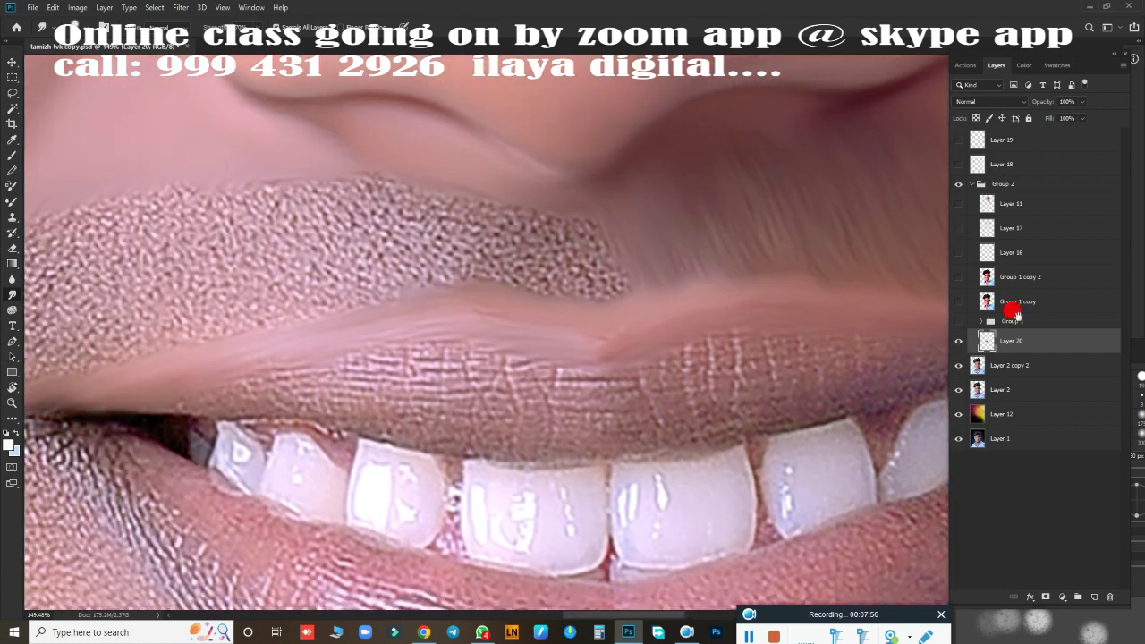
mouse_move(621, 225)
mouse_down()
mouse_move(579, 182)
mouse_move(567, 229)
mouse_move(616, 197)
mouse_move(621, 269)
mouse_move(617, 253)
mouse_move(536, 234)
mouse_move(537, 248)
mouse_move(583, 212)
mouse_move(601, 271)
mouse_up()
mouse_move(395, 185)
mouse_down()
mouse_move(411, 220)
mouse_move(478, 167)
mouse_move(509, 174)
mouse_move(473, 217)
mouse_move(499, 237)
mouse_move(420, 254)
mouse_move(703, 229)
mouse_move(687, 225)
mouse_up()
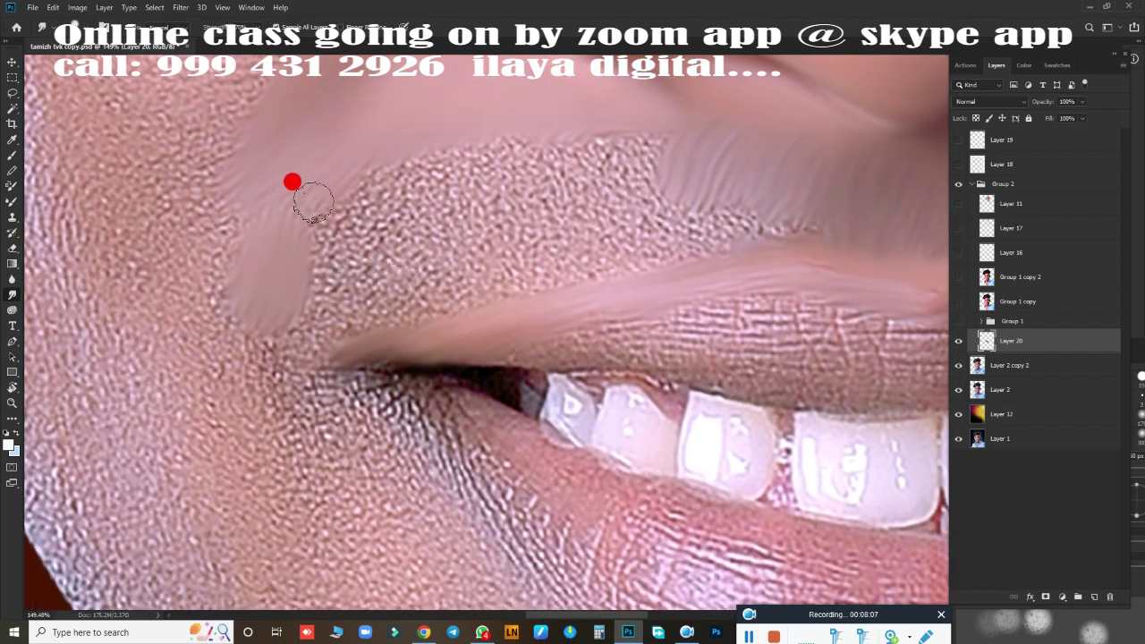
mouse_move(346, 185)
mouse_down()
mouse_move(294, 265)
mouse_move(416, 215)
mouse_move(455, 171)
mouse_move(474, 211)
mouse_move(516, 207)
mouse_move(540, 222)
mouse_move(675, 128)
mouse_move(328, 236)
mouse_move(263, 268)
mouse_move(268, 206)
mouse_move(207, 326)
mouse_move(229, 340)
mouse_move(273, 307)
mouse_move(289, 353)
mouse_move(378, 203)
mouse_move(339, 317)
mouse_move(377, 315)
mouse_move(336, 338)
mouse_move(335, 324)
mouse_move(386, 270)
mouse_move(412, 292)
mouse_move(460, 202)
mouse_move(440, 307)
mouse_move(485, 209)
mouse_move(498, 274)
mouse_move(471, 304)
mouse_move(549, 250)
mouse_move(373, 294)
mouse_up()
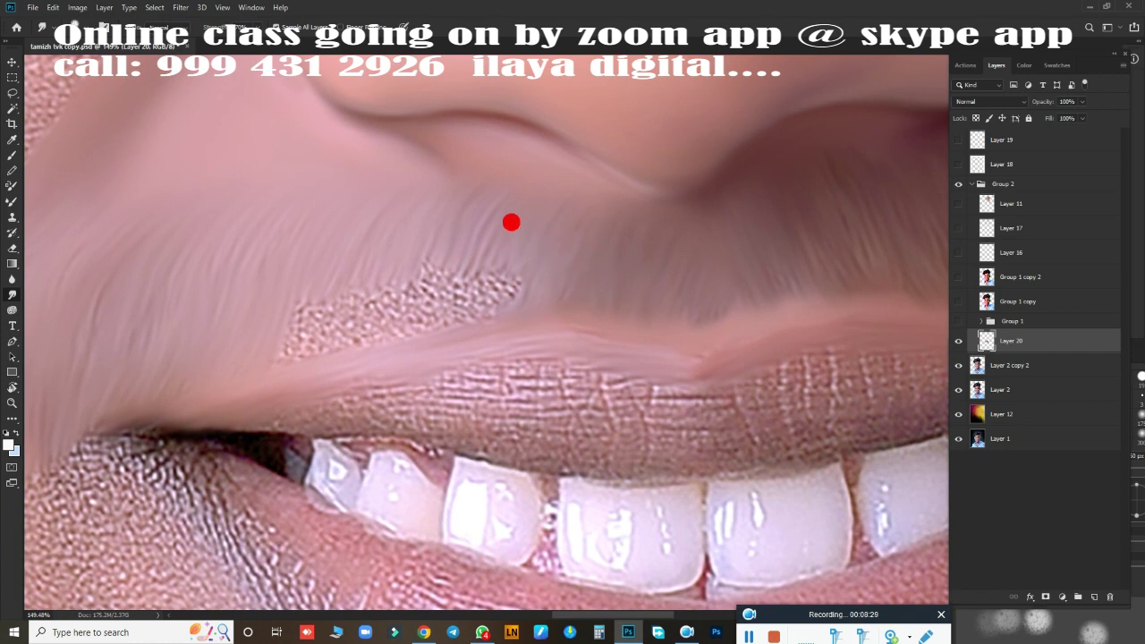
mouse_move(372, 308)
mouse_down()
mouse_move(372, 319)
mouse_move(377, 259)
mouse_move(340, 296)
mouse_move(317, 266)
mouse_move(402, 281)
mouse_move(403, 327)
mouse_move(409, 299)
mouse_move(460, 277)
mouse_move(506, 290)
mouse_up()
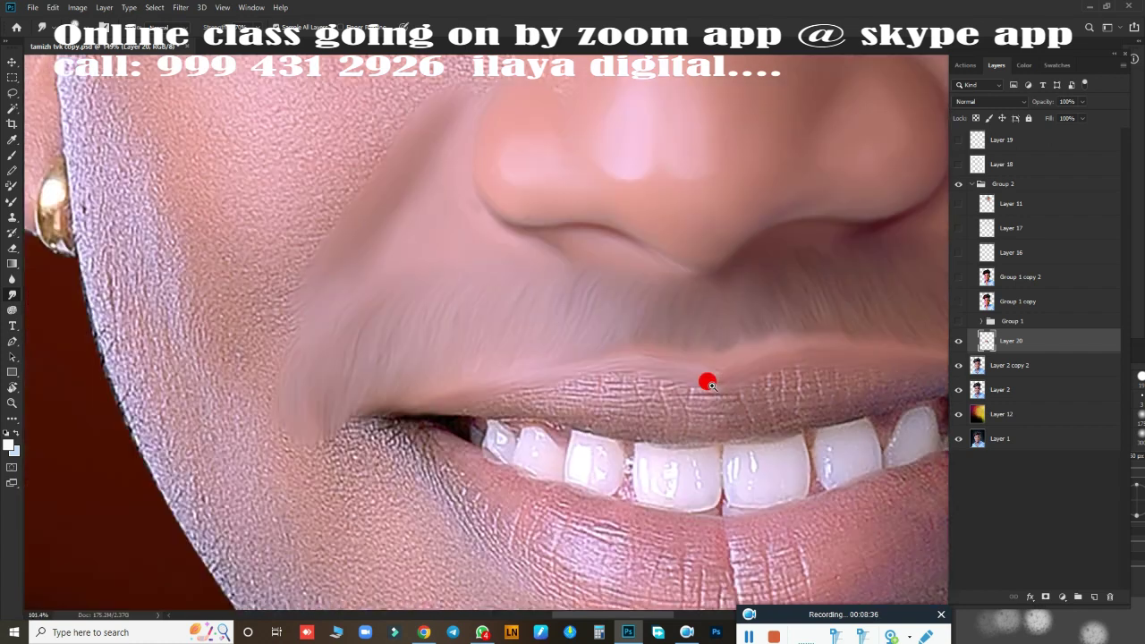
scroll(706, 381, down, 5)
- Zoom out, zoom in on the right eye, and smooth its under-eye crease on Layer 20
scroll(667, 387, down, 1)
drag(666, 388, 609, 356)
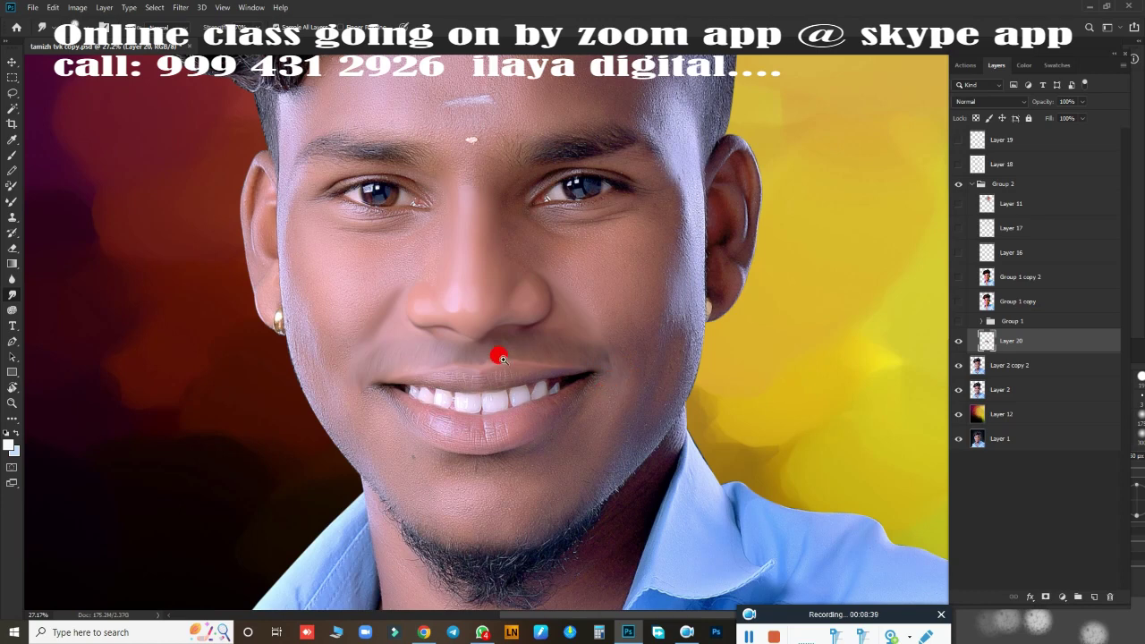
scroll(502, 359, up, 3)
scroll(486, 335, down, 3)
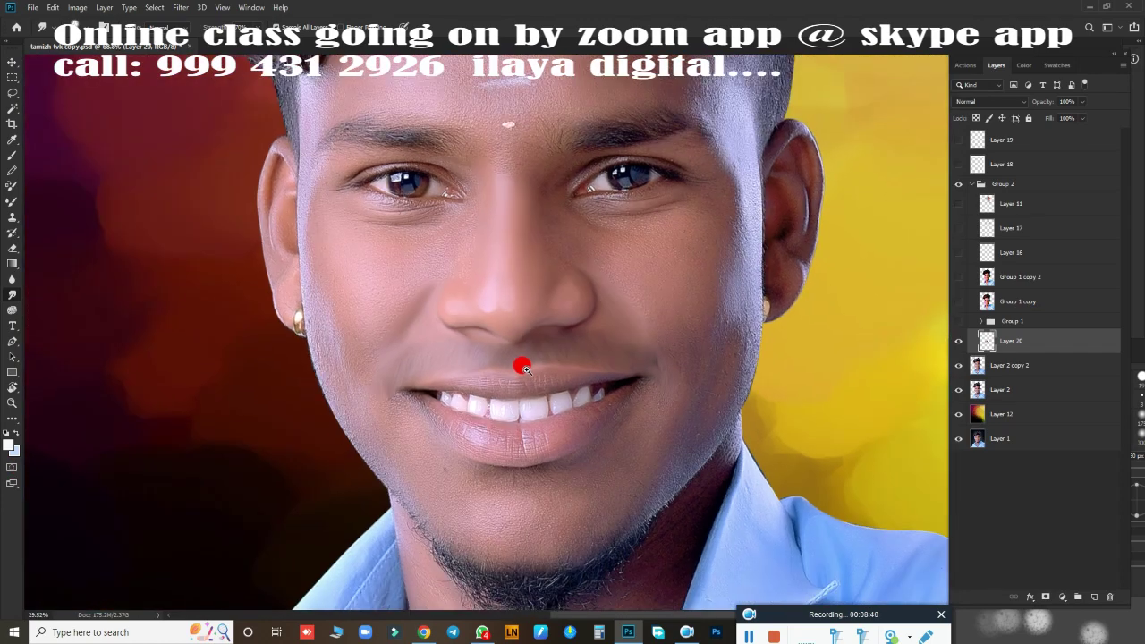
scroll(522, 363, up, 1)
scroll(532, 310, up, 2)
drag(531, 310, 482, 476)
scroll(539, 343, down, 1)
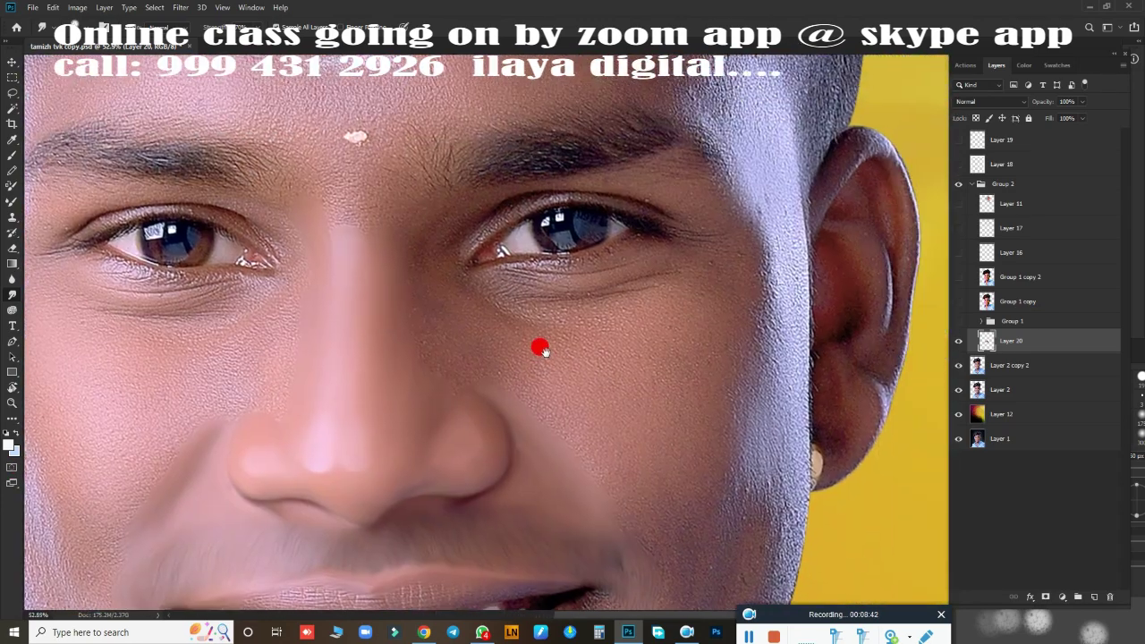
scroll(582, 327, up, 3)
drag(632, 295, 638, 300)
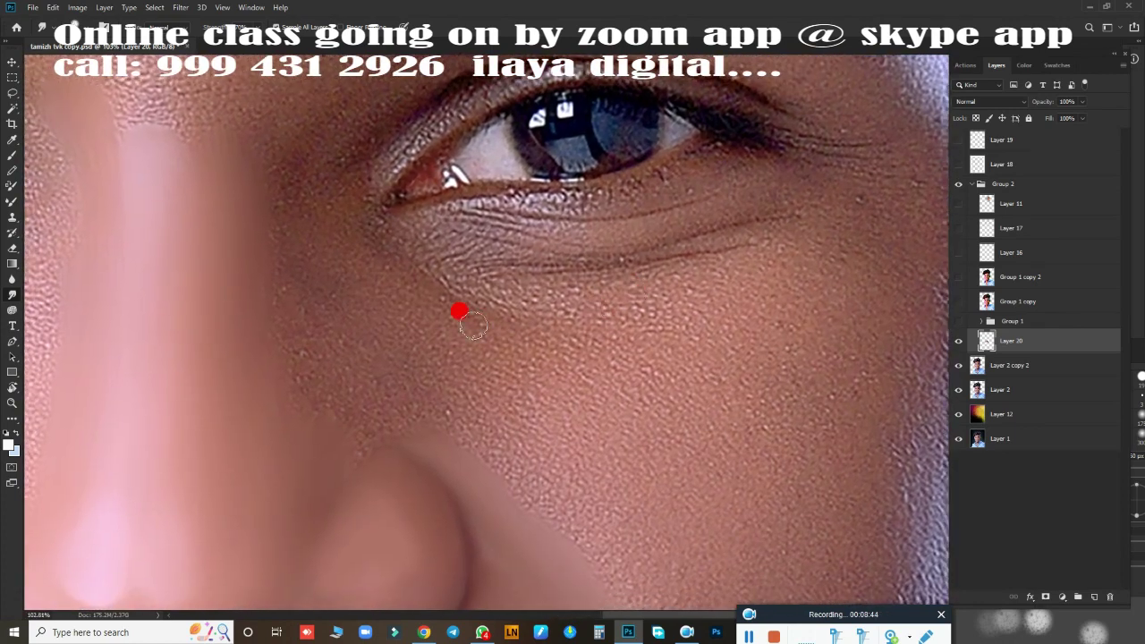
drag(357, 235, 575, 319)
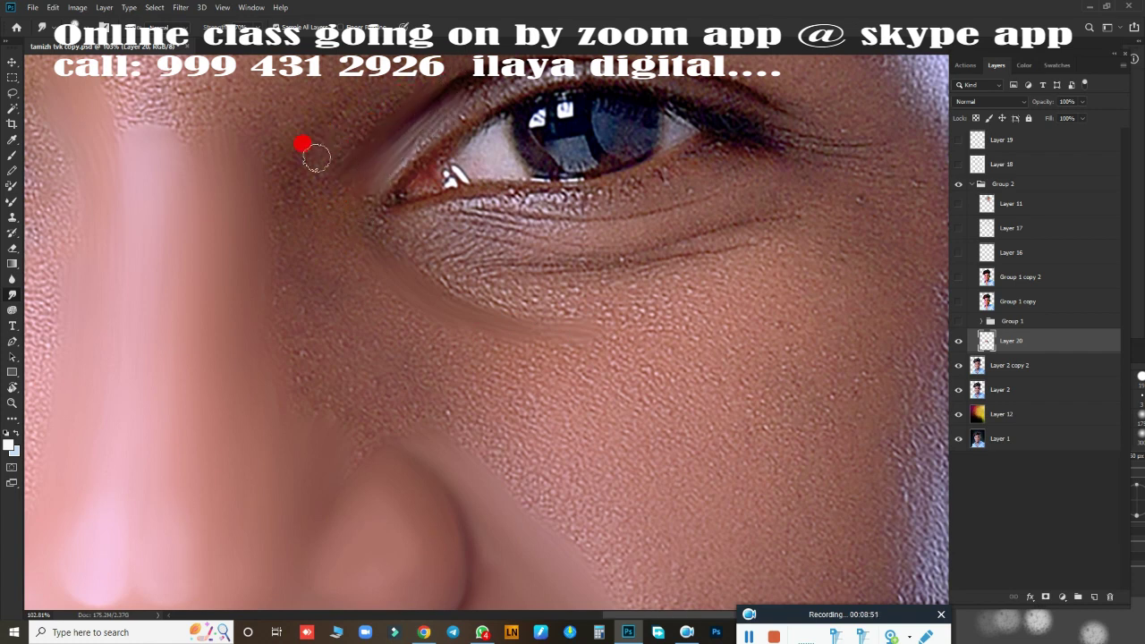
scroll(553, 357, down, 3)
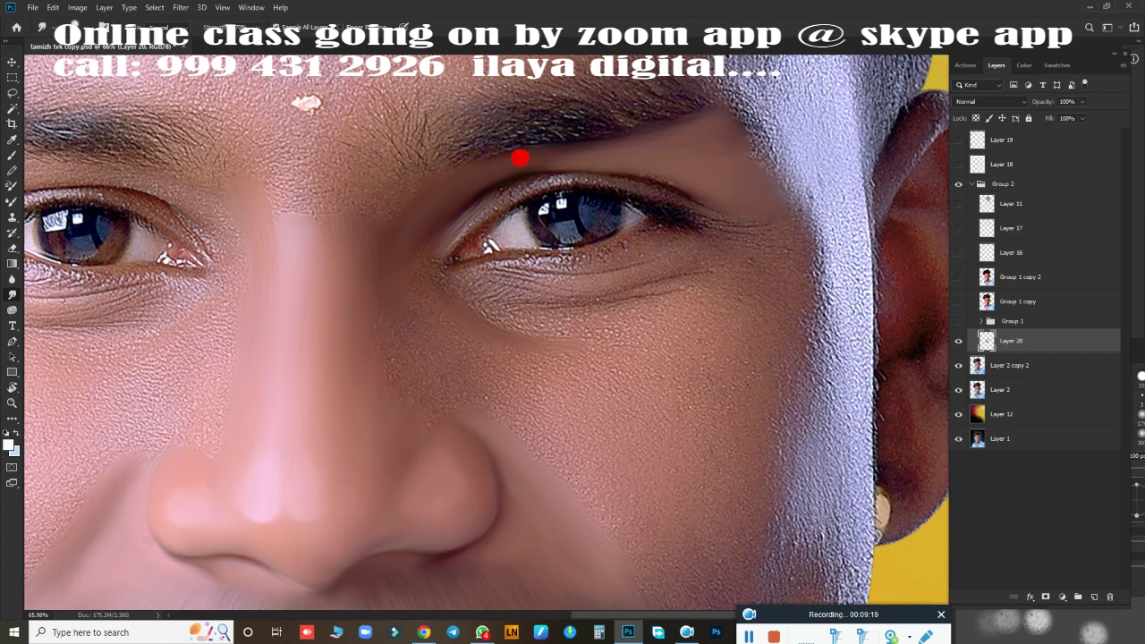
- Smooth the skin near the eyebrow, under the eye, beside the nose and over the temple on Layer 20
mouse_move(633, 174)
mouse_down()
mouse_move(685, 188)
mouse_move(695, 153)
mouse_up()
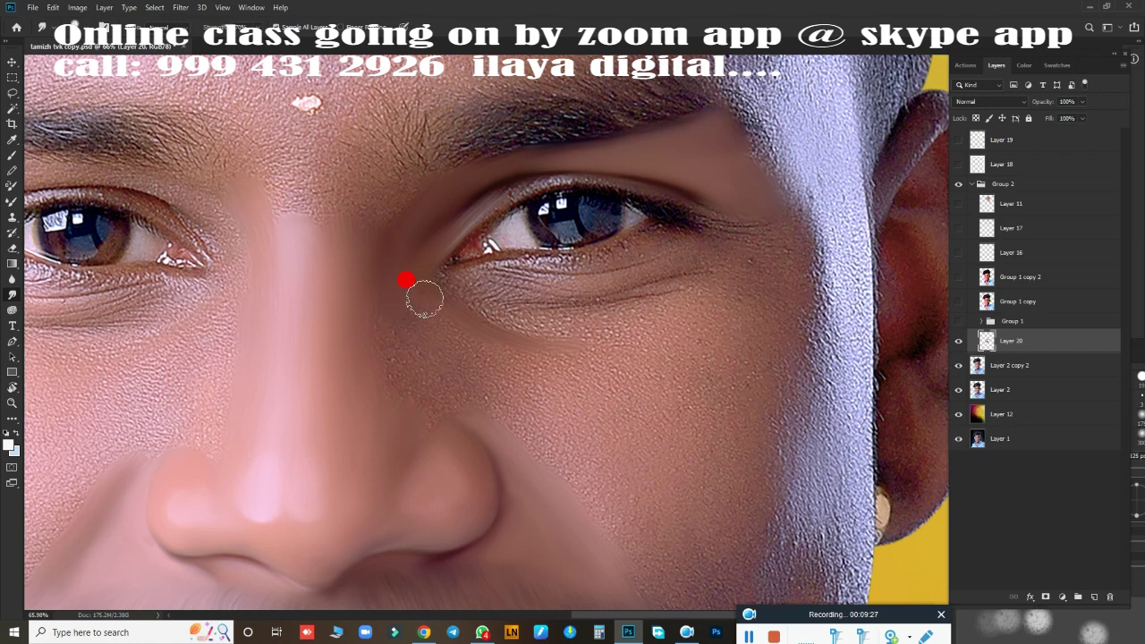
mouse_move(469, 351)
mouse_down()
mouse_move(478, 340)
mouse_move(576, 362)
mouse_up()
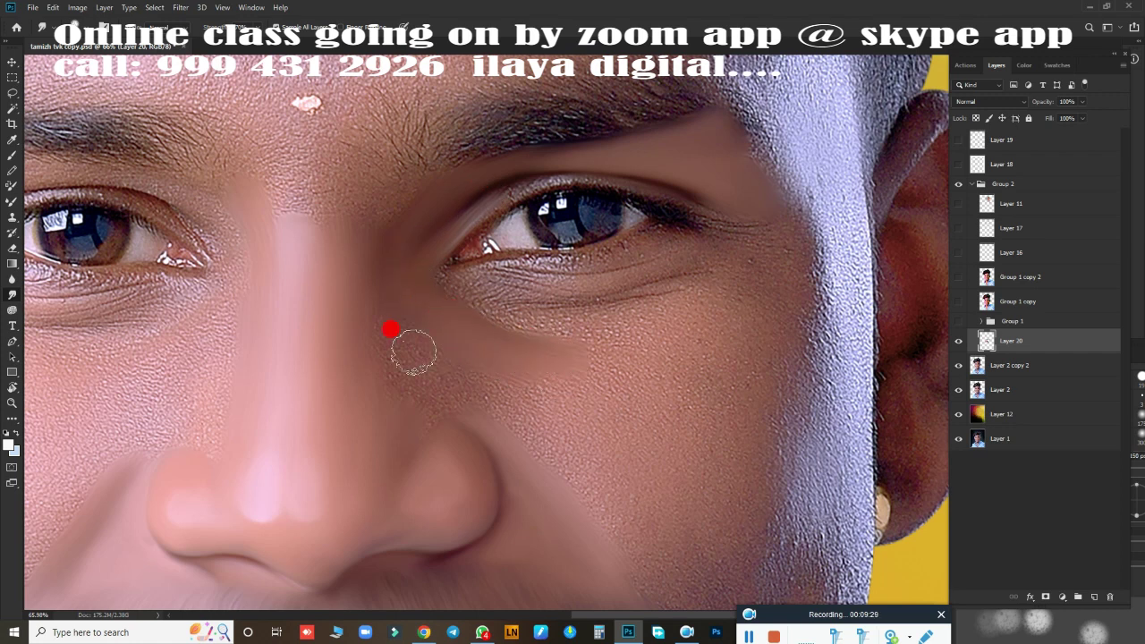
mouse_move(413, 352)
mouse_down()
mouse_move(384, 310)
mouse_move(391, 409)
mouse_move(409, 384)
mouse_move(452, 378)
mouse_move(437, 378)
mouse_move(478, 399)
mouse_move(418, 417)
mouse_up()
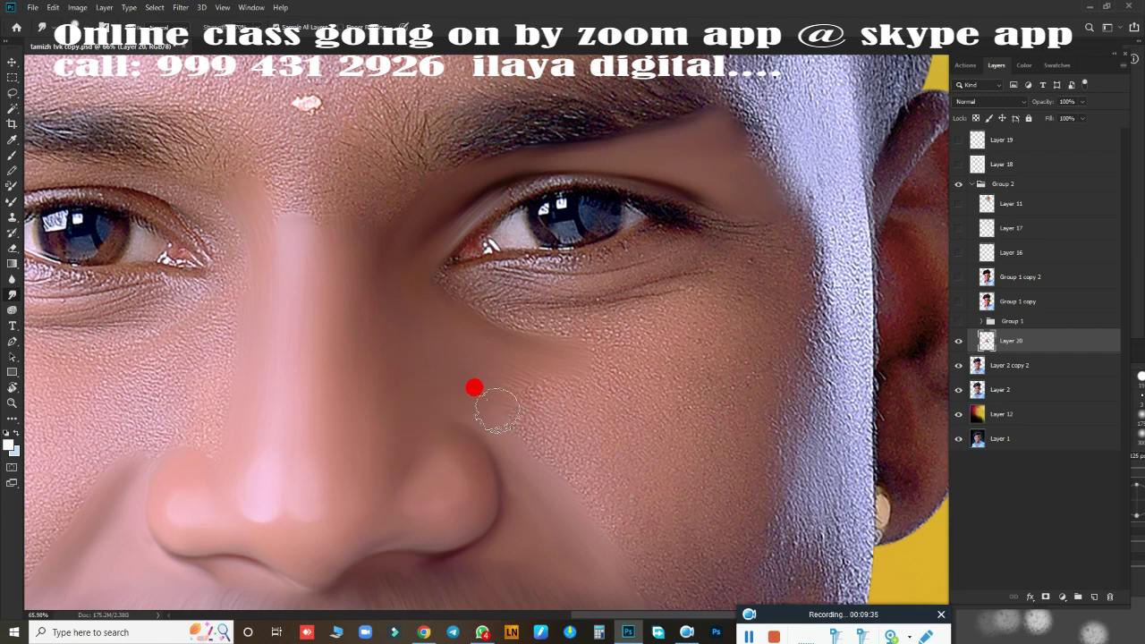
mouse_move(474, 387)
mouse_down()
mouse_move(397, 320)
mouse_move(375, 343)
mouse_move(358, 304)
mouse_move(410, 470)
mouse_move(432, 426)
mouse_move(475, 417)
mouse_move(542, 356)
mouse_move(463, 336)
mouse_move(588, 361)
mouse_move(657, 409)
mouse_move(680, 483)
mouse_move(748, 237)
mouse_move(680, 268)
mouse_move(594, 335)
mouse_move(563, 439)
mouse_up()
mouse_move(581, 191)
mouse_down()
mouse_move(588, 242)
mouse_move(602, 206)
mouse_move(552, 147)
mouse_move(573, 192)
mouse_move(511, 212)
mouse_move(576, 169)
mouse_move(588, 185)
mouse_move(603, 163)
mouse_move(606, 259)
mouse_move(589, 224)
mouse_move(586, 243)
mouse_move(588, 391)
mouse_move(550, 515)
mouse_move(607, 413)
mouse_move(628, 449)
mouse_move(672, 184)
mouse_move(650, 155)
mouse_move(642, 195)
mouse_move(654, 150)
mouse_move(677, 205)
mouse_move(672, 248)
mouse_move(683, 211)
mouse_move(683, 304)
mouse_move(675, 265)
mouse_move(649, 421)
mouse_move(623, 475)
mouse_move(660, 376)
mouse_up()
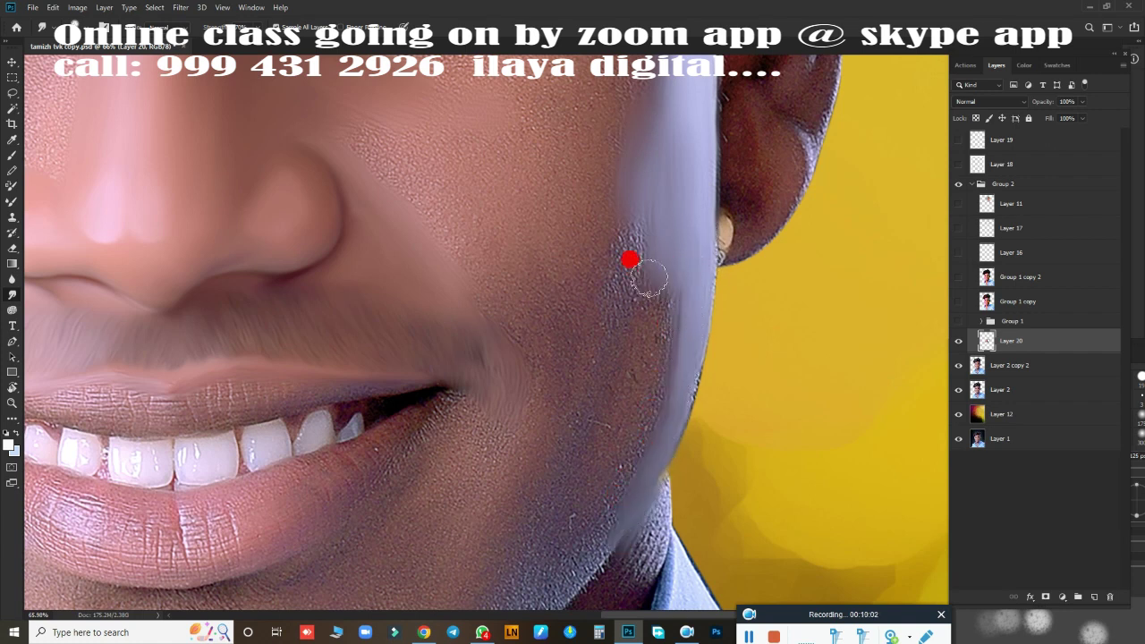
- Blend the lavender cheek highlight down to the jawline and smooth the cheek up from the mouth corner
mouse_move(649, 279)
mouse_down()
mouse_move(627, 248)
mouse_move(614, 340)
mouse_move(563, 498)
mouse_move(632, 425)
mouse_move(661, 303)
mouse_up()
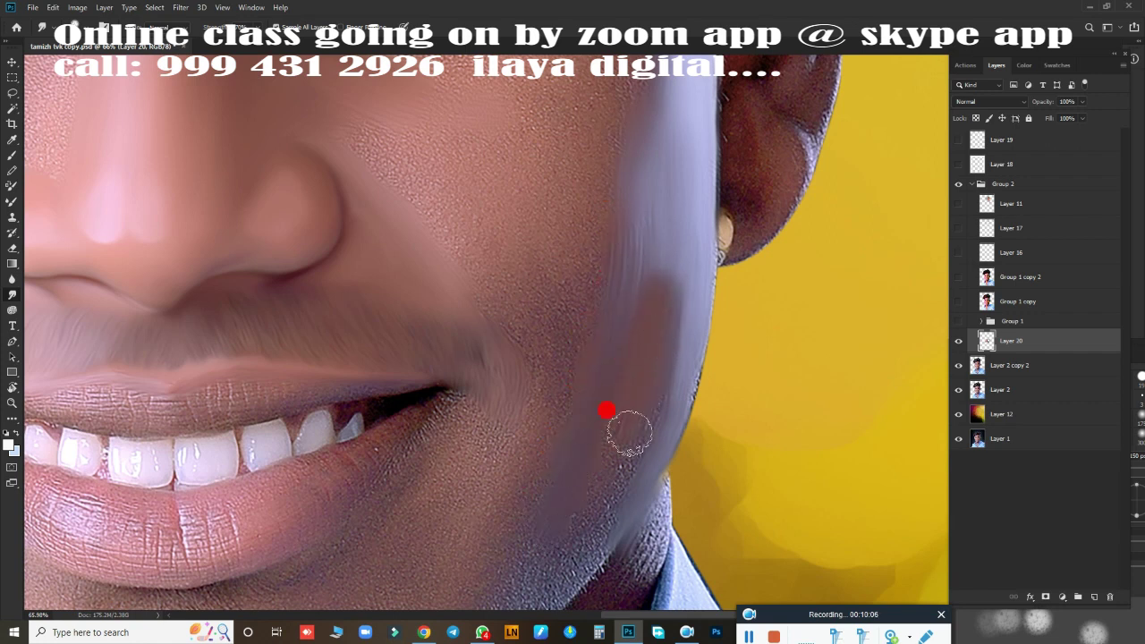
drag(629, 433, 596, 508)
mouse_move(659, 262)
mouse_down()
mouse_move(647, 194)
mouse_move(657, 169)
mouse_move(691, 224)
mouse_move(629, 262)
mouse_move(632, 230)
mouse_move(650, 377)
mouse_move(627, 240)
mouse_move(632, 314)
mouse_move(647, 281)
mouse_move(636, 183)
mouse_move(552, 328)
mouse_up()
mouse_move(549, 370)
mouse_down()
mouse_move(537, 378)
mouse_move(504, 304)
mouse_move(557, 298)
mouse_up()
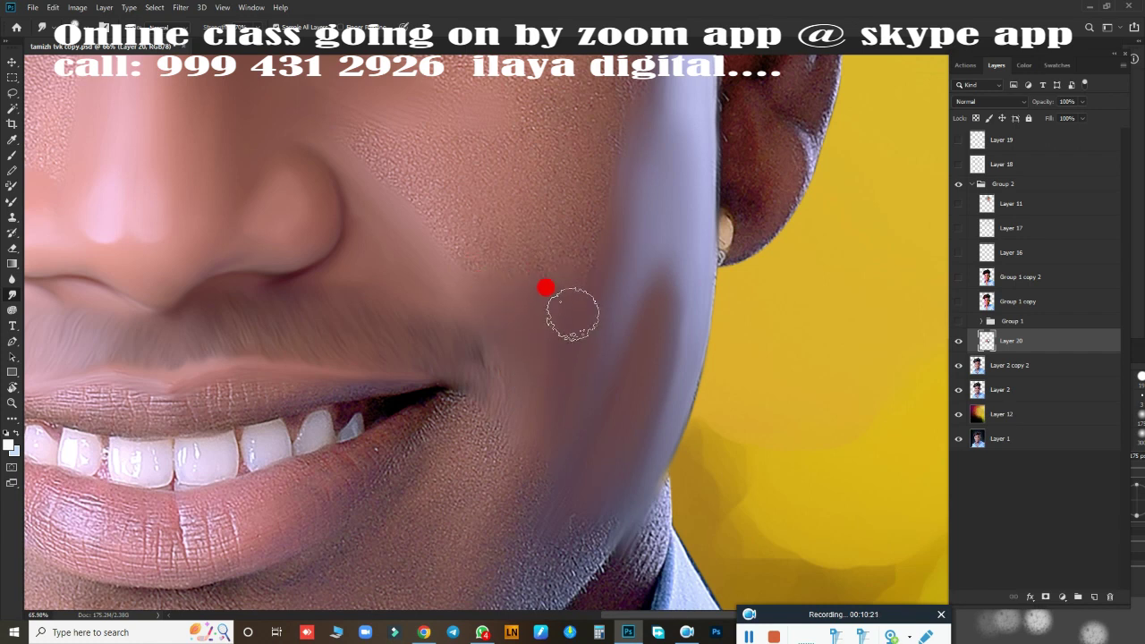
drag(543, 394, 577, 476)
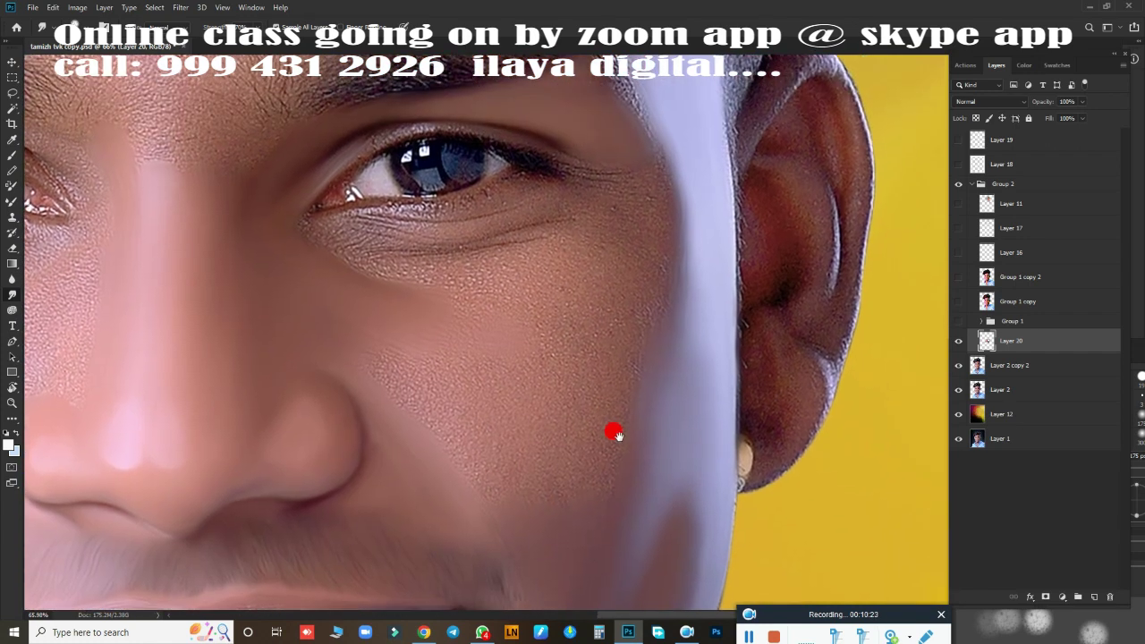
- Blend away the rough texture under the eye and across the right cheek with repeated strokes
scroll(588, 469, up, 2)
mouse_move(630, 341)
mouse_down()
mouse_move(626, 187)
mouse_move(525, 233)
mouse_up()
drag(542, 297, 397, 249)
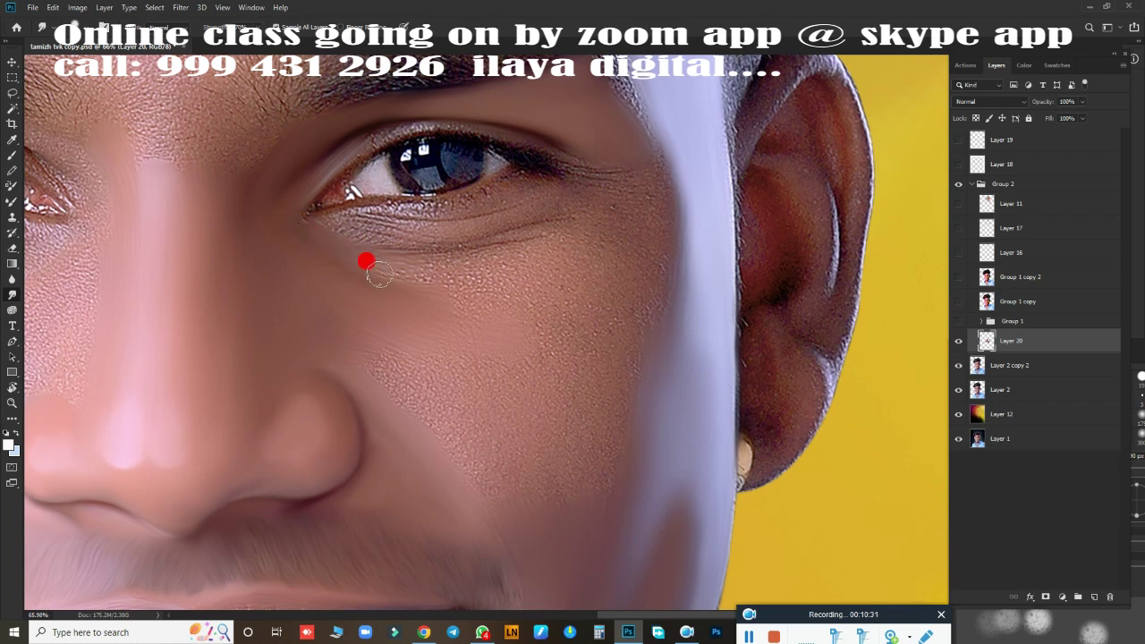
drag(502, 248, 549, 245)
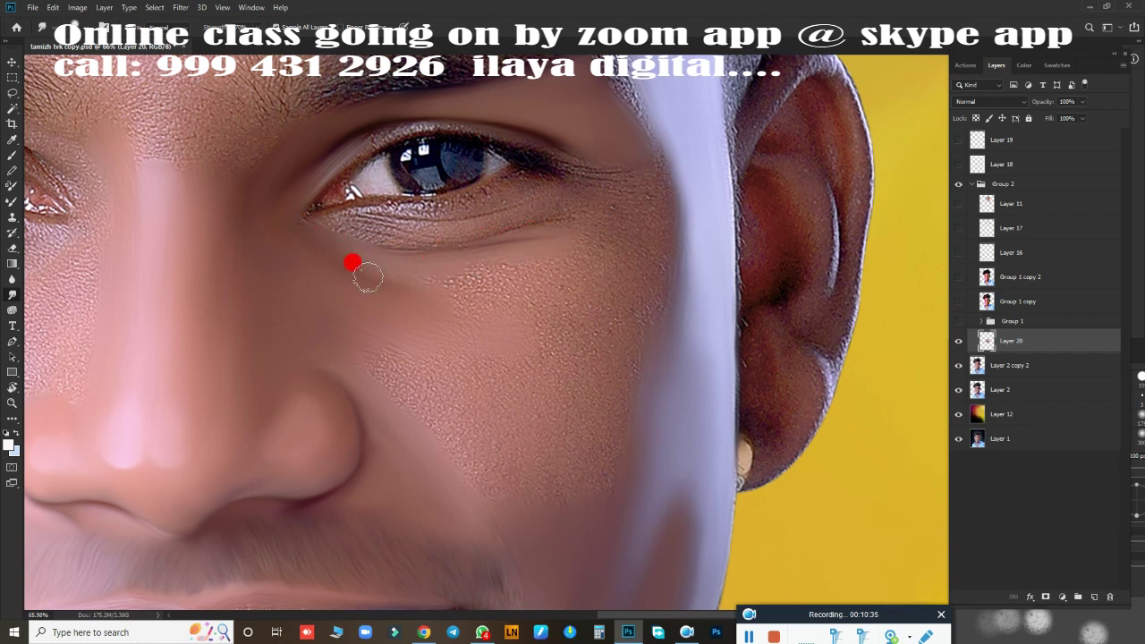
mouse_move(420, 271)
mouse_down()
mouse_move(373, 248)
mouse_move(453, 253)
mouse_move(320, 230)
mouse_move(409, 249)
mouse_move(511, 248)
mouse_move(509, 238)
mouse_move(435, 256)
mouse_move(565, 221)
mouse_move(621, 187)
mouse_move(619, 110)
mouse_move(642, 161)
mouse_move(629, 228)
mouse_move(634, 142)
mouse_up()
drag(682, 254, 677, 218)
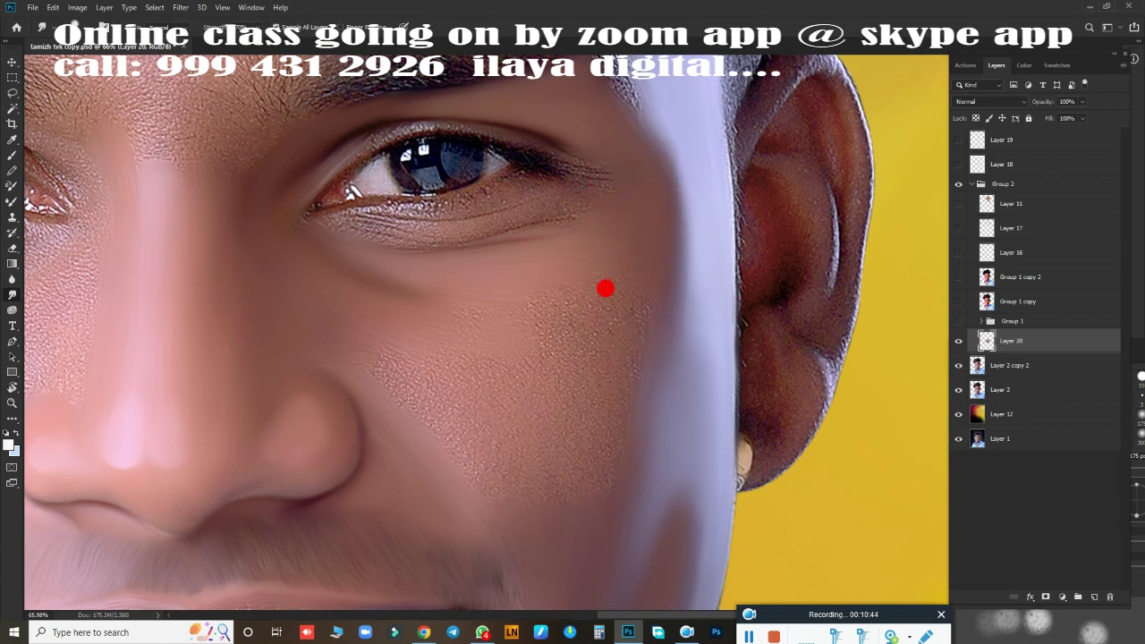
mouse_move(606, 289)
mouse_down()
mouse_move(463, 294)
mouse_move(480, 299)
mouse_move(409, 286)
mouse_move(537, 283)
mouse_move(481, 250)
mouse_move(536, 251)
mouse_move(575, 223)
mouse_move(562, 236)
mouse_up()
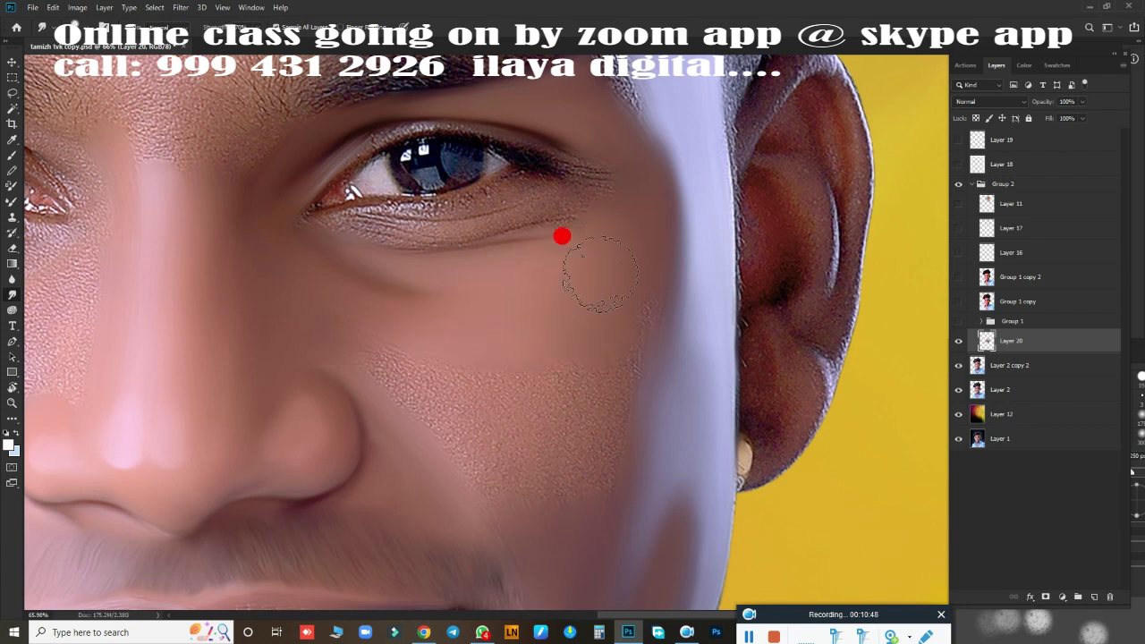
mouse_move(619, 355)
mouse_down()
mouse_move(666, 297)
mouse_move(625, 399)
mouse_up()
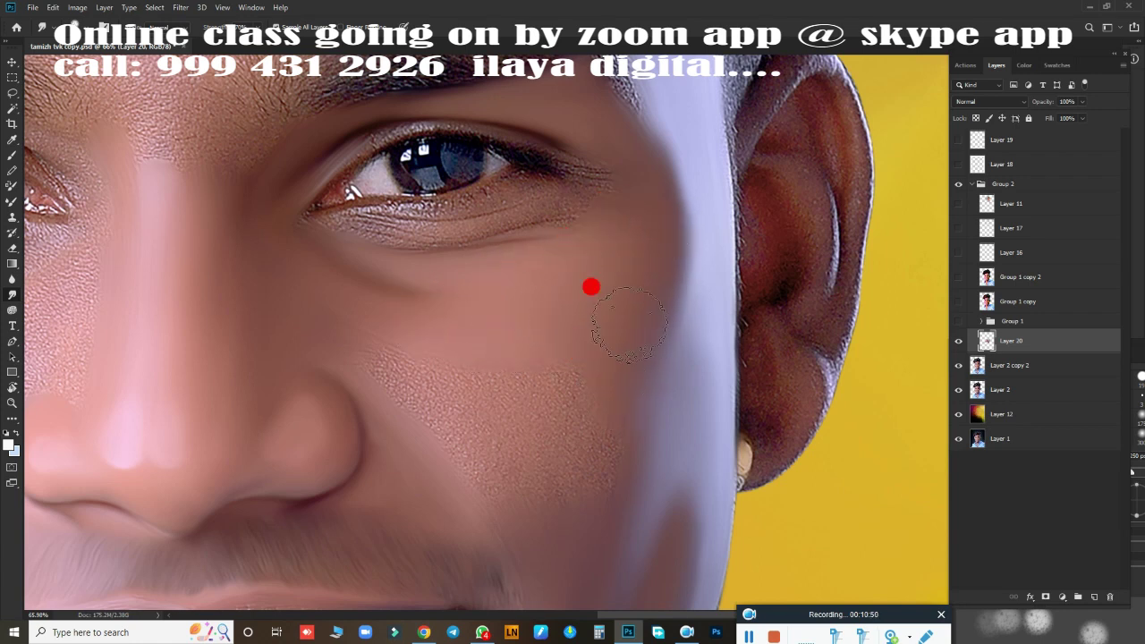
mouse_move(591, 287)
mouse_down()
mouse_move(632, 94)
mouse_move(606, 343)
mouse_move(433, 404)
mouse_move(492, 475)
mouse_move(557, 468)
mouse_move(606, 301)
mouse_move(545, 496)
mouse_move(451, 443)
mouse_move(535, 346)
mouse_move(463, 421)
mouse_move(478, 473)
mouse_move(348, 353)
mouse_move(373, 363)
mouse_move(313, 276)
mouse_move(460, 391)
mouse_move(437, 371)
mouse_move(504, 391)
mouse_move(512, 424)
mouse_move(485, 289)
mouse_up()
- Finish the cheek, then soften the upper eyelid close-up with the brush reduced to 70 px
mouse_move(402, 306)
mouse_down()
mouse_move(537, 313)
mouse_move(635, 373)
mouse_move(570, 432)
mouse_move(609, 236)
mouse_move(528, 290)
mouse_up()
scroll(540, 401, down, 5)
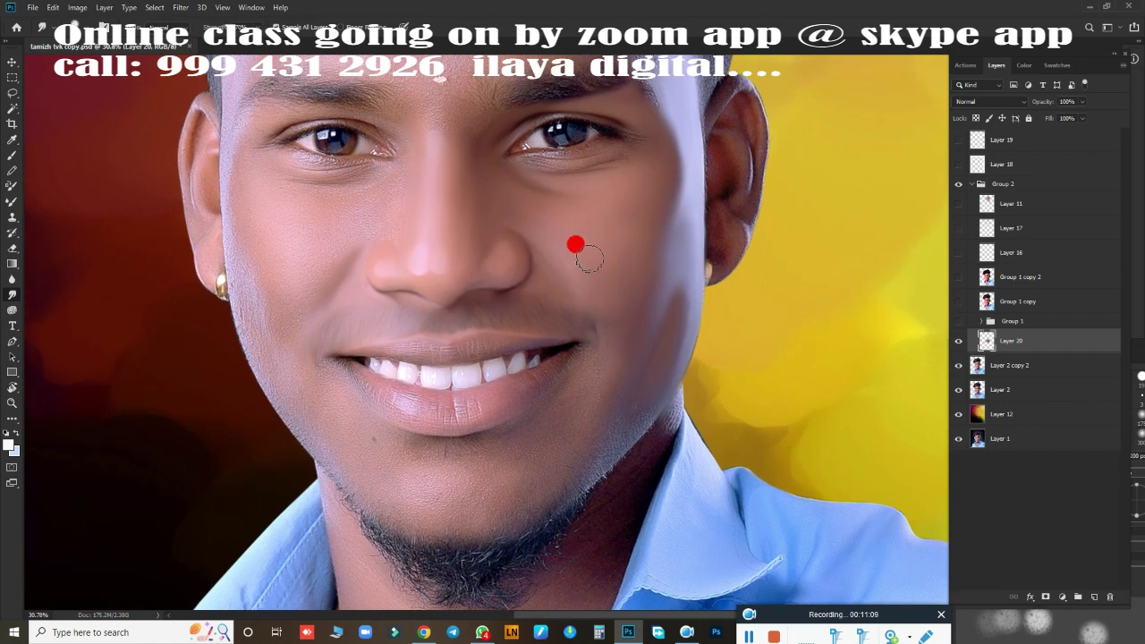
mouse_move(575, 245)
mouse_down()
mouse_move(619, 271)
mouse_move(600, 432)
mouse_move(650, 409)
mouse_move(596, 299)
mouse_up()
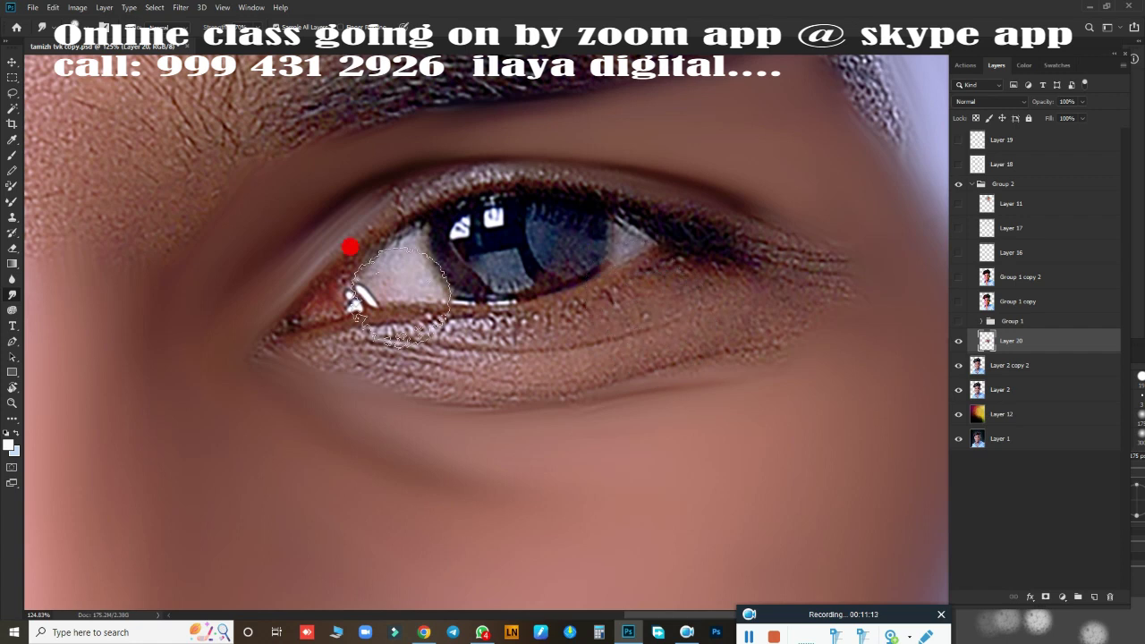
key(bracketleft)
key(bracketleft)
key(bracketleft)
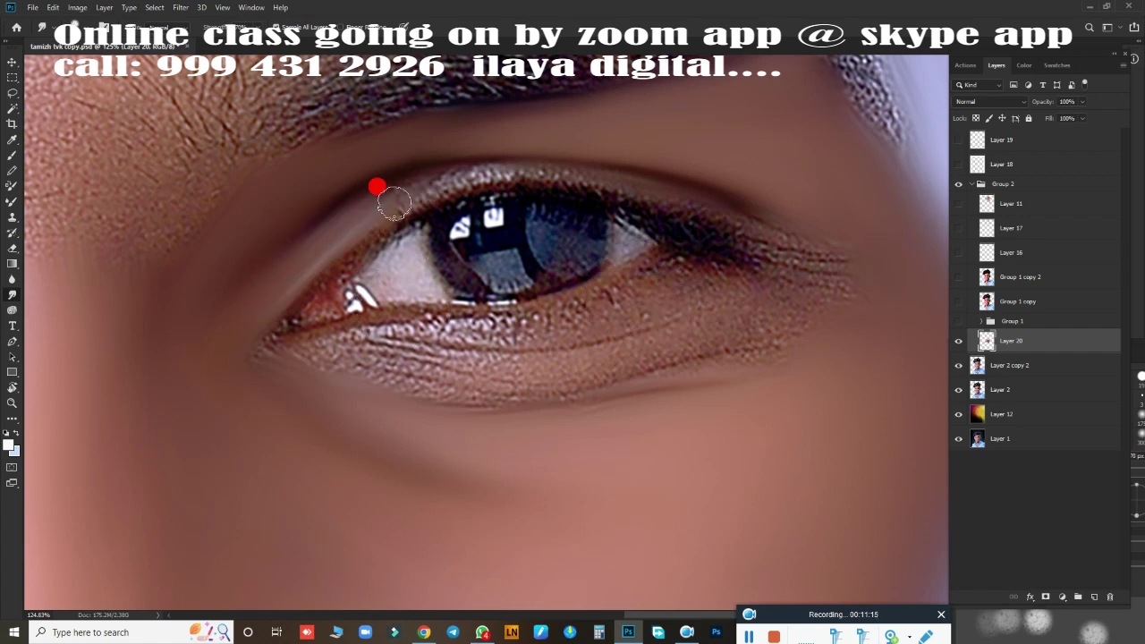
mouse_move(377, 187)
mouse_down()
mouse_move(355, 200)
mouse_move(514, 171)
mouse_move(608, 184)
mouse_move(826, 254)
mouse_move(680, 200)
mouse_move(737, 224)
mouse_move(483, 172)
mouse_up()
- Smooth the wrinkles along the lower lid and the outer upper and lower lash lines
mouse_move(331, 352)
mouse_down()
mouse_move(505, 376)
mouse_move(749, 327)
mouse_move(534, 367)
mouse_move(332, 347)
mouse_move(279, 359)
mouse_up()
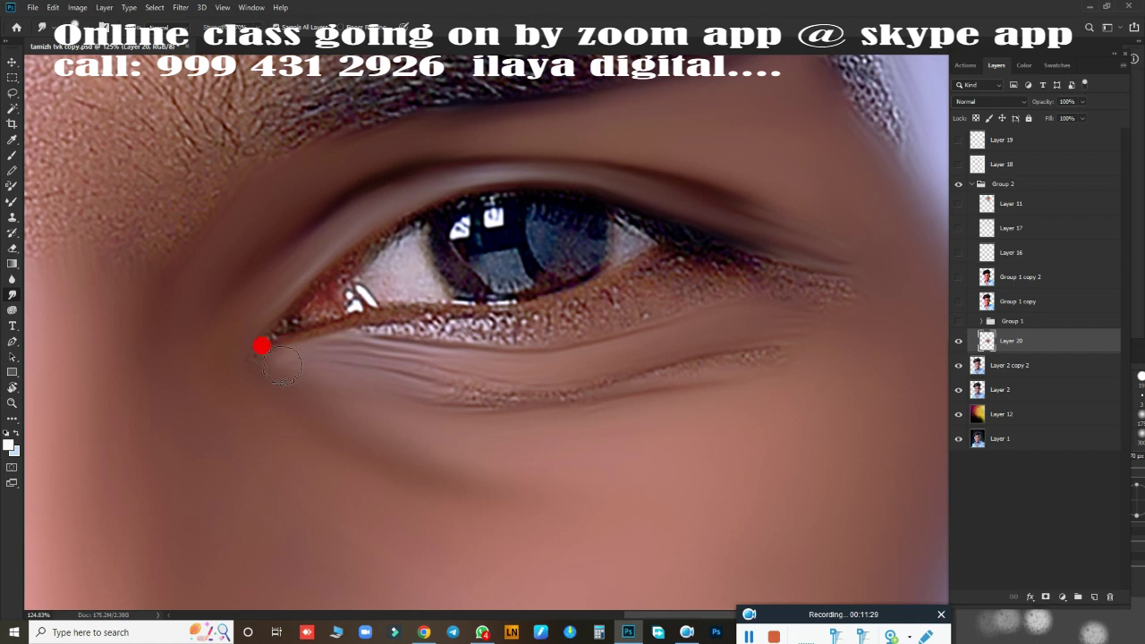
mouse_move(250, 369)
mouse_down()
mouse_move(327, 366)
mouse_move(486, 399)
mouse_move(688, 376)
mouse_up()
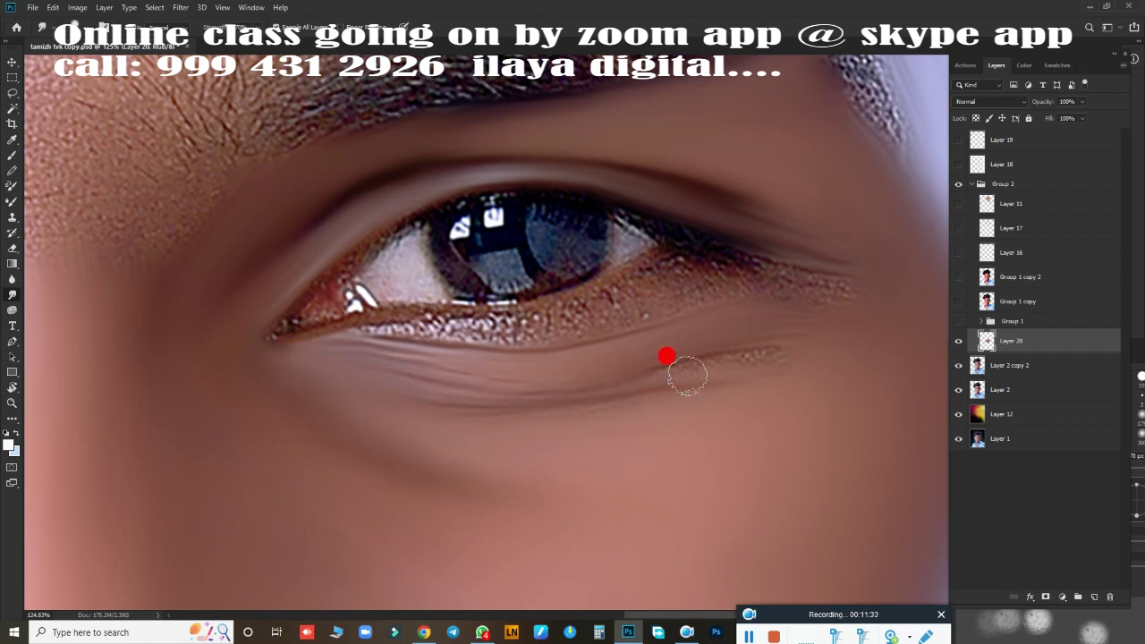
mouse_move(777, 361)
mouse_down()
mouse_move(566, 423)
mouse_move(520, 407)
mouse_up()
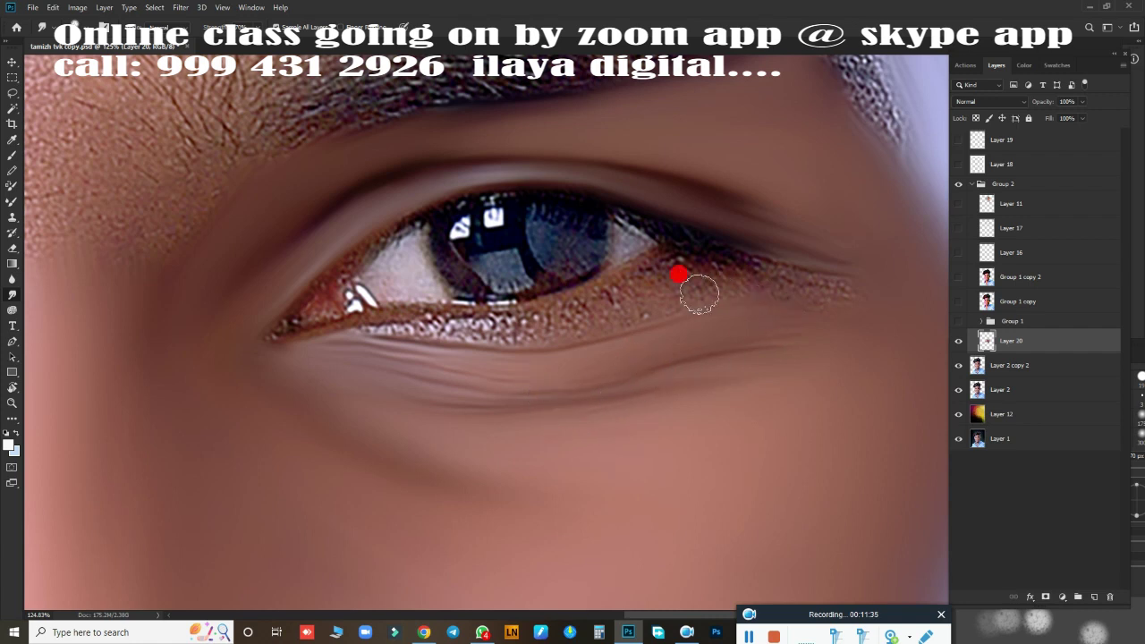
mouse_move(699, 295)
mouse_down()
mouse_move(719, 281)
mouse_move(824, 296)
mouse_move(761, 281)
mouse_up()
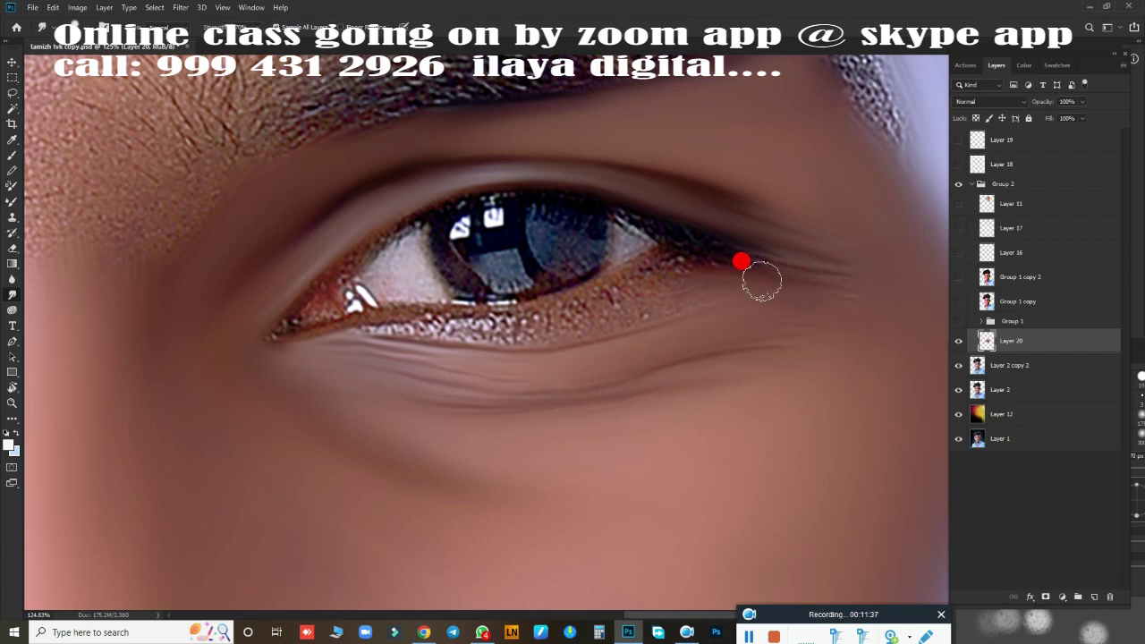
drag(866, 292, 852, 312)
mouse_move(665, 289)
mouse_down()
mouse_move(707, 272)
mouse_move(607, 313)
mouse_up()
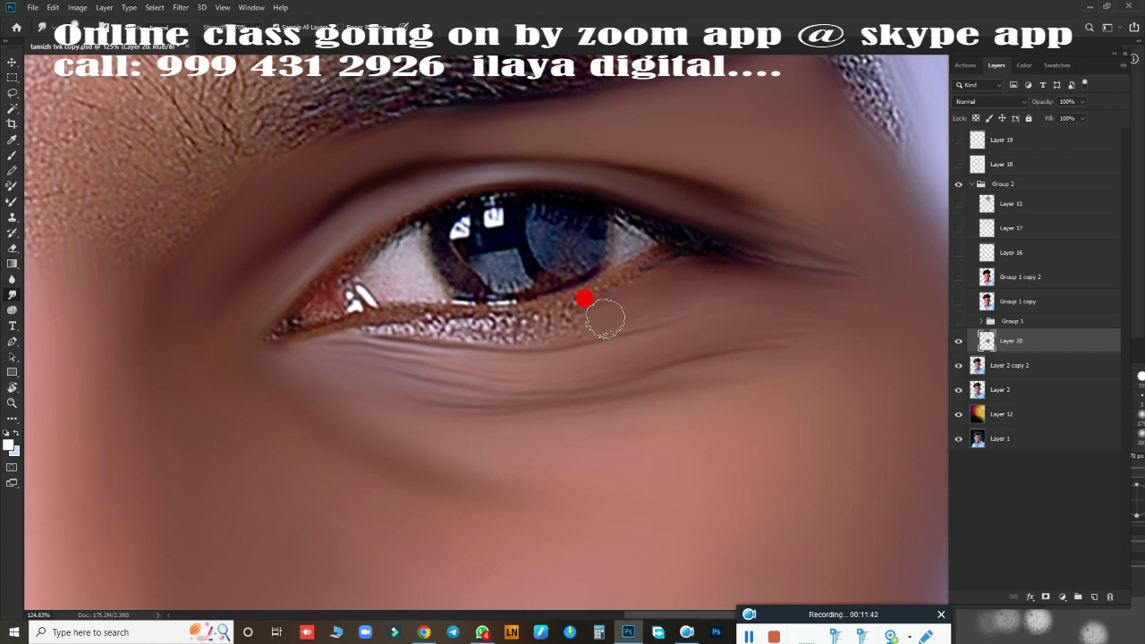
mouse_move(529, 333)
mouse_down()
mouse_move(356, 336)
mouse_move(550, 304)
mouse_up()
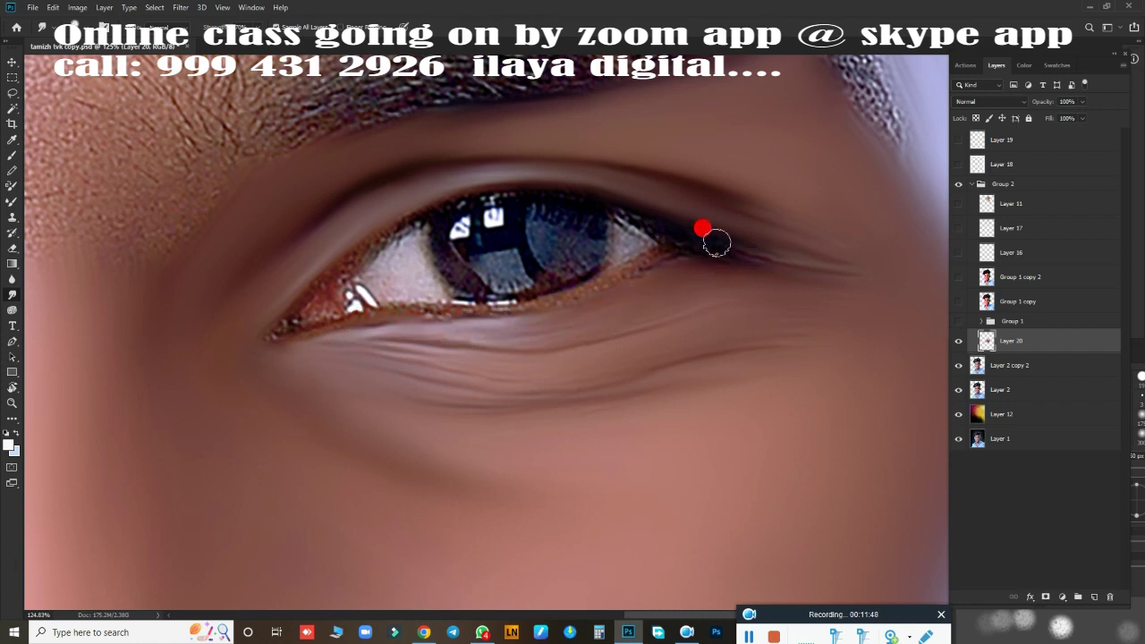
drag(716, 244, 719, 255)
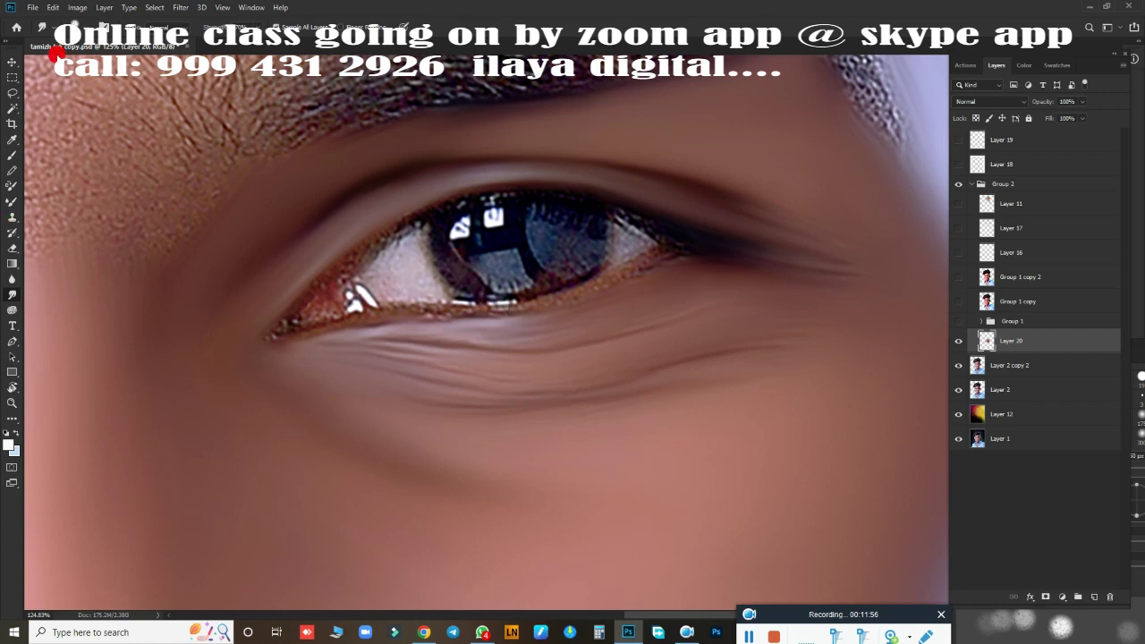
- Draw a circular Elliptical Marquee selection around the iris and pupil
click(10, 74)
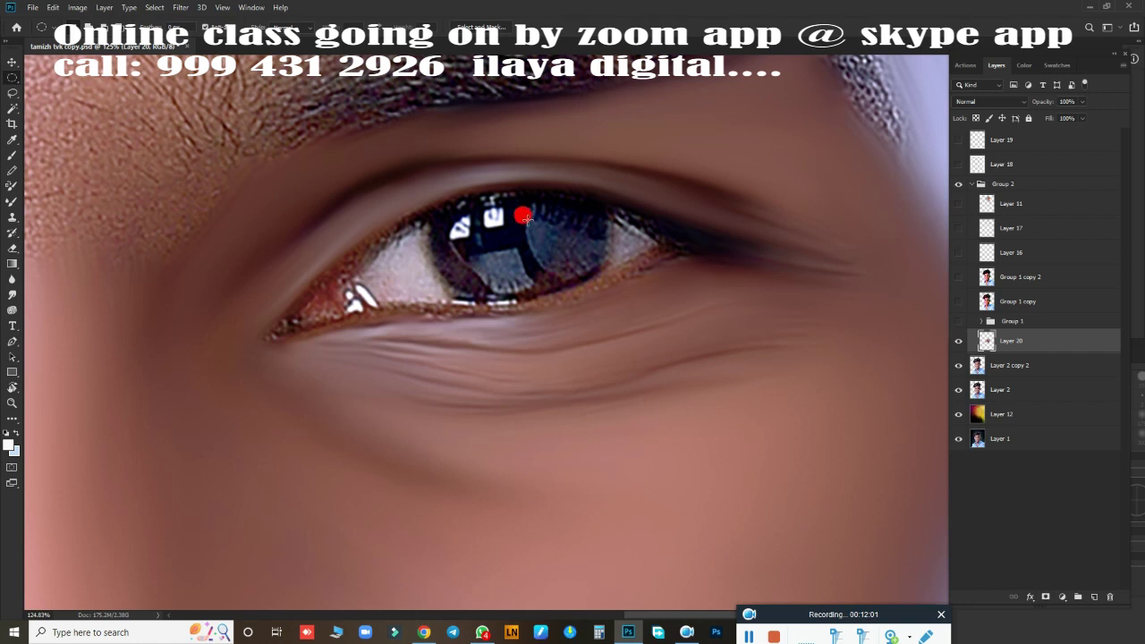
mouse_move(511, 239)
mouse_down()
mouse_move(625, 336)
mouse_move(597, 323)
mouse_up()
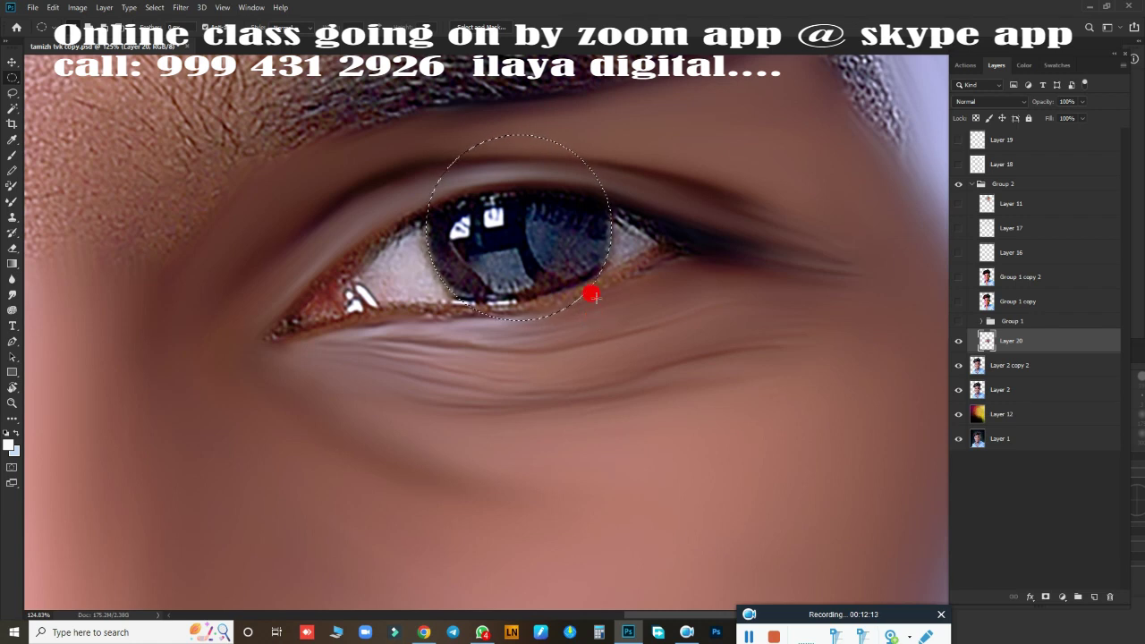
- Darken and smooth the iris's left, lower and right edges with the mixer brush
scroll(545, 256, up, 1)
scroll(572, 281, up, 1)
scroll(614, 317, up, 1)
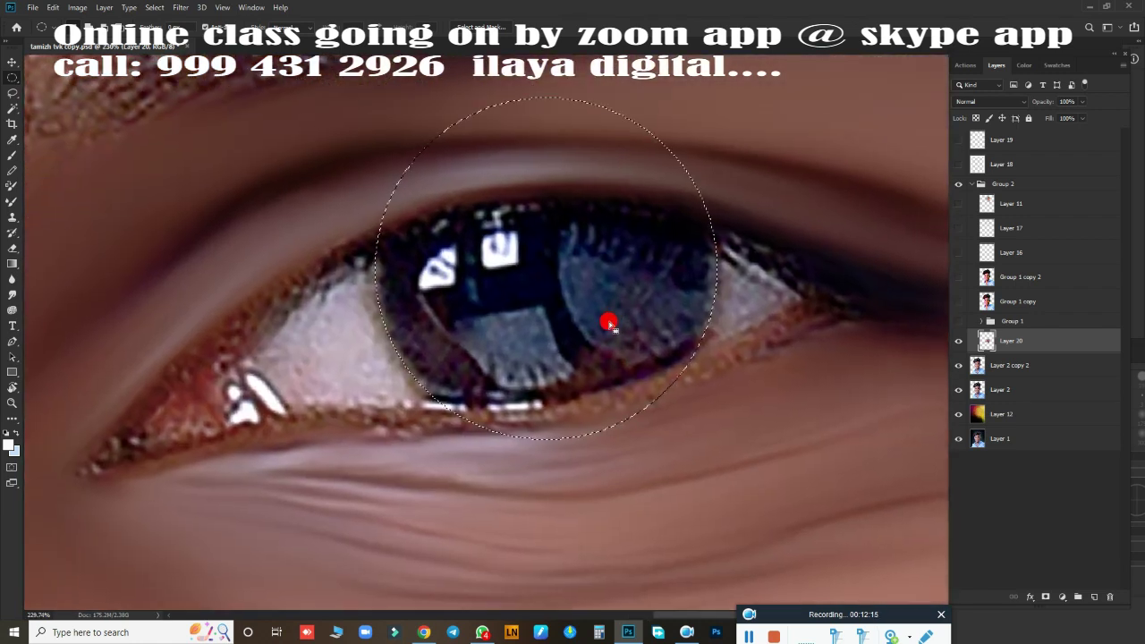
key(r)
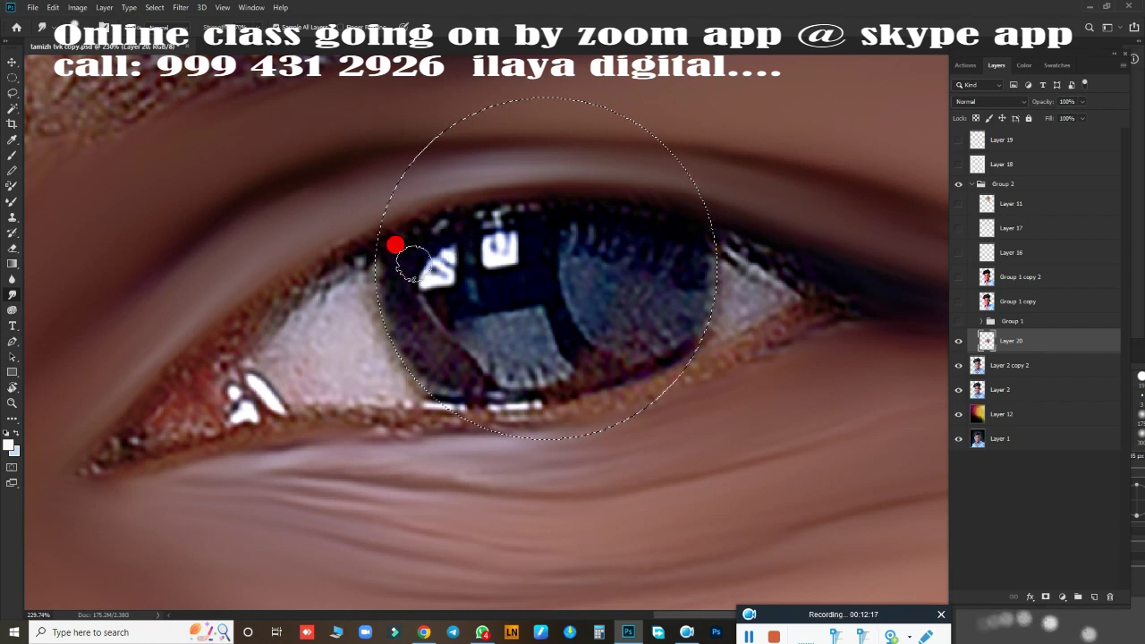
mouse_move(413, 261)
mouse_down()
mouse_move(376, 314)
mouse_move(396, 277)
mouse_move(425, 338)
mouse_move(397, 269)
mouse_move(400, 316)
mouse_move(430, 349)
mouse_move(435, 379)
mouse_move(469, 387)
mouse_up()
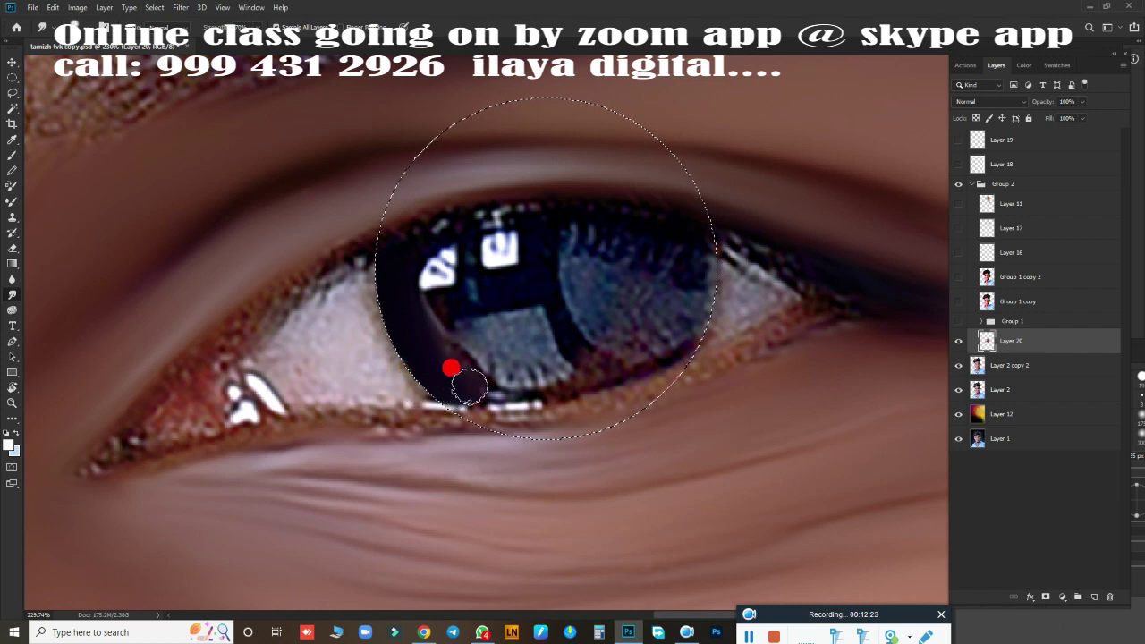
drag(428, 343, 460, 373)
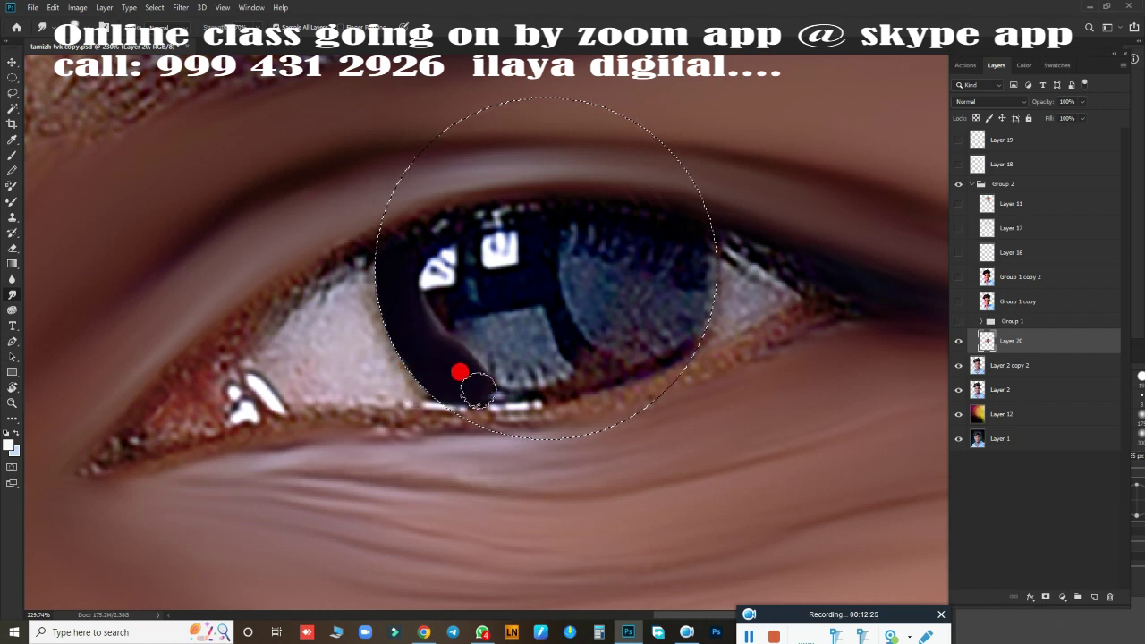
mouse_move(595, 287)
mouse_down()
mouse_move(552, 241)
mouse_move(545, 269)
mouse_move(445, 308)
mouse_up()
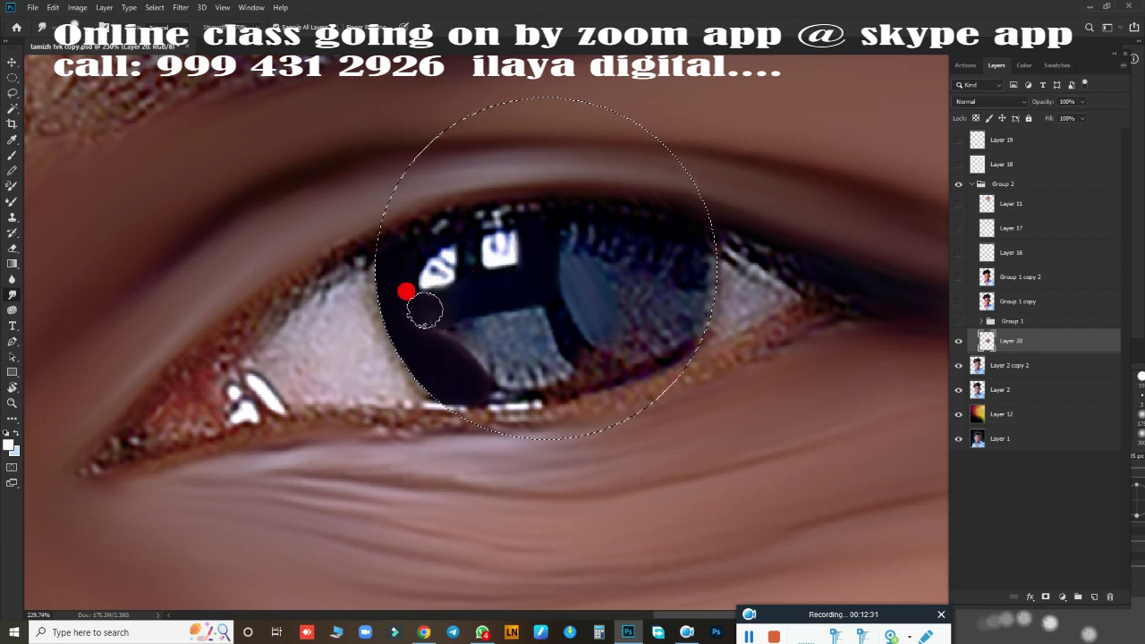
mouse_move(449, 349)
mouse_down()
mouse_move(486, 381)
mouse_move(506, 325)
mouse_move(542, 350)
mouse_move(511, 368)
mouse_move(557, 367)
mouse_move(509, 338)
mouse_move(522, 329)
mouse_move(498, 330)
mouse_move(504, 370)
mouse_move(473, 394)
mouse_move(505, 402)
mouse_move(547, 376)
mouse_move(566, 394)
mouse_move(545, 297)
mouse_move(578, 368)
mouse_move(552, 389)
mouse_move(522, 391)
mouse_move(653, 355)
mouse_move(601, 383)
mouse_move(696, 345)
mouse_move(556, 387)
mouse_move(527, 368)
mouse_up()
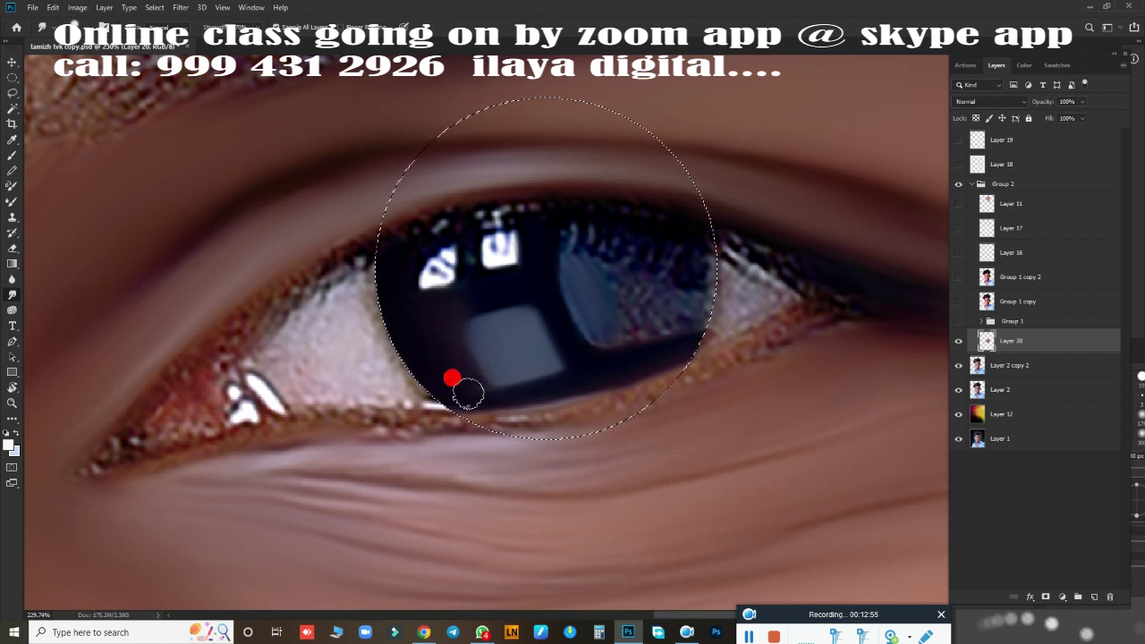
- Darken the upper iris edge and simplify the blue and white reflections
mouse_move(445, 329)
mouse_down()
mouse_move(477, 401)
mouse_move(486, 287)
mouse_move(469, 274)
mouse_up()
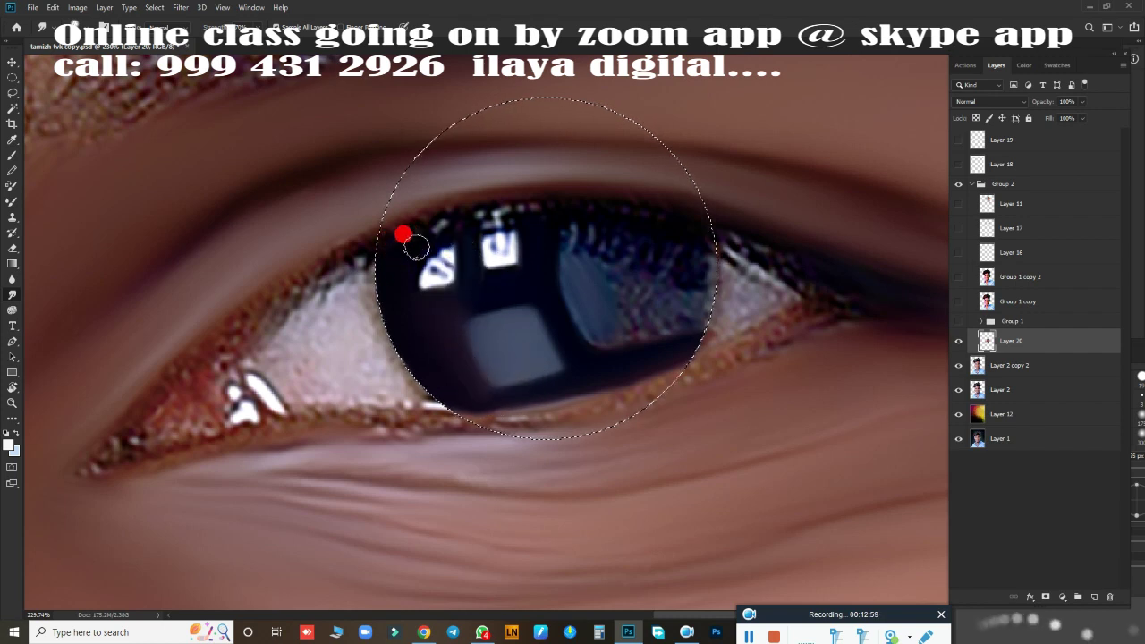
mouse_move(416, 248)
mouse_down()
mouse_move(510, 215)
mouse_move(450, 235)
mouse_move(464, 279)
mouse_up()
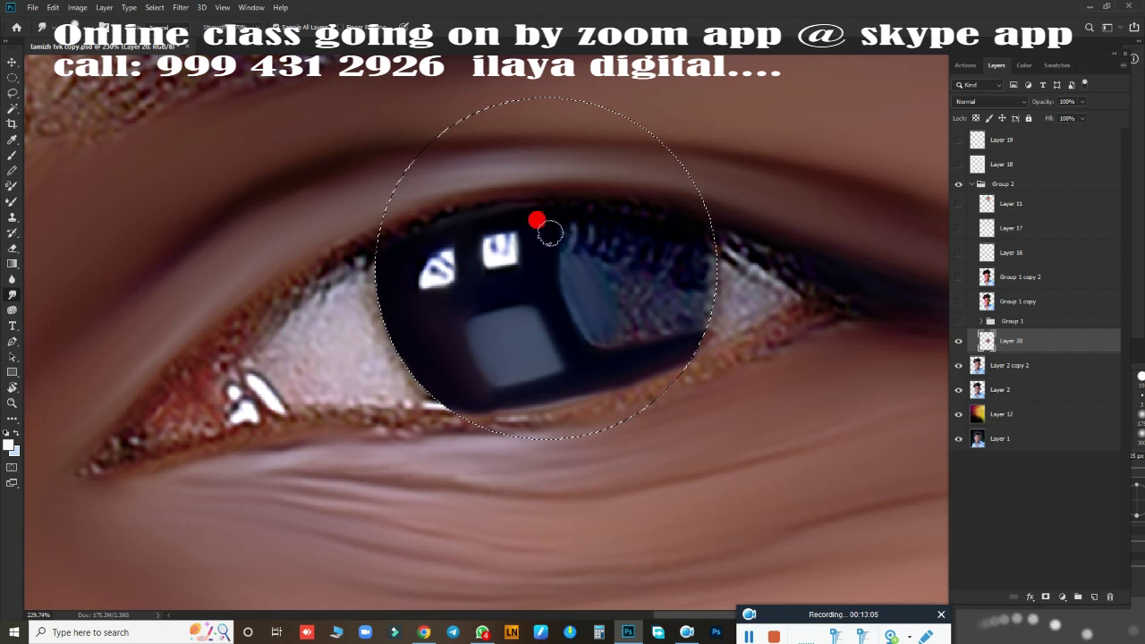
drag(536, 220, 570, 204)
mouse_move(664, 224)
mouse_down()
mouse_move(711, 241)
mouse_move(586, 228)
mouse_move(631, 220)
mouse_up()
mouse_move(725, 253)
mouse_down()
mouse_move(563, 250)
mouse_move(558, 230)
mouse_move(567, 294)
mouse_move(554, 223)
mouse_move(583, 312)
mouse_move(666, 306)
mouse_up()
mouse_move(629, 341)
mouse_down()
mouse_move(606, 258)
mouse_move(652, 248)
mouse_move(704, 258)
mouse_move(690, 276)
mouse_move(614, 266)
mouse_move(670, 301)
mouse_move(682, 281)
mouse_move(501, 244)
mouse_move(506, 252)
mouse_move(432, 280)
mouse_up()
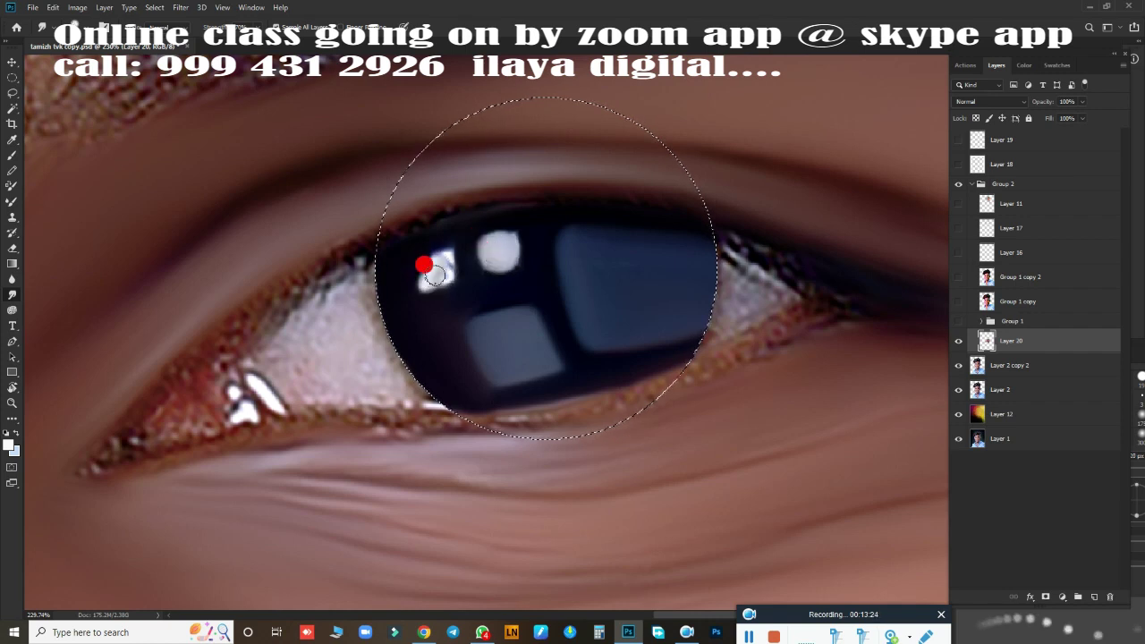
mouse_move(422, 257)
mouse_down()
mouse_move(432, 244)
mouse_move(527, 284)
mouse_up()
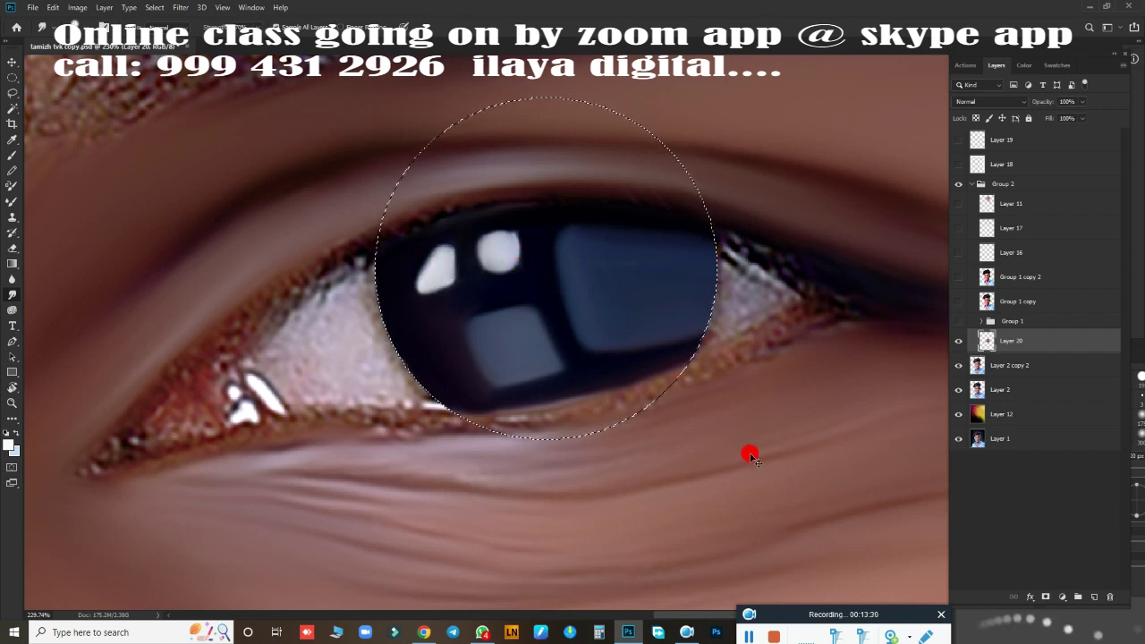
- Smooth the white of the eye around the iris
mouse_move(679, 301)
mouse_down()
mouse_move(740, 285)
mouse_move(742, 274)
mouse_move(753, 283)
mouse_up()
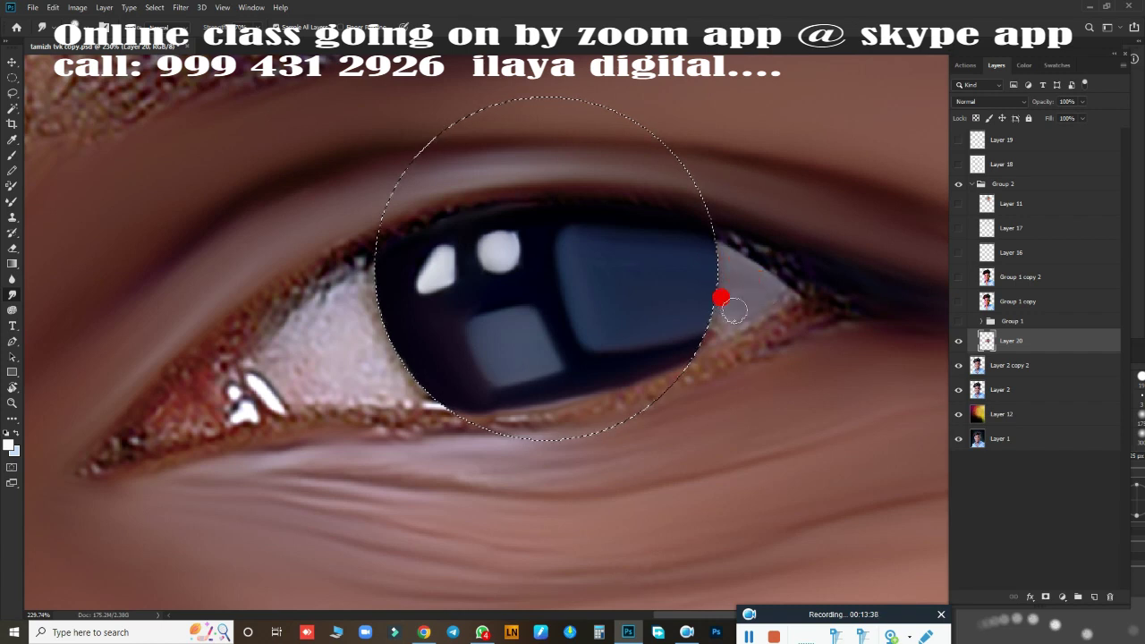
mouse_move(706, 304)
mouse_down()
mouse_move(751, 291)
mouse_move(711, 316)
mouse_up()
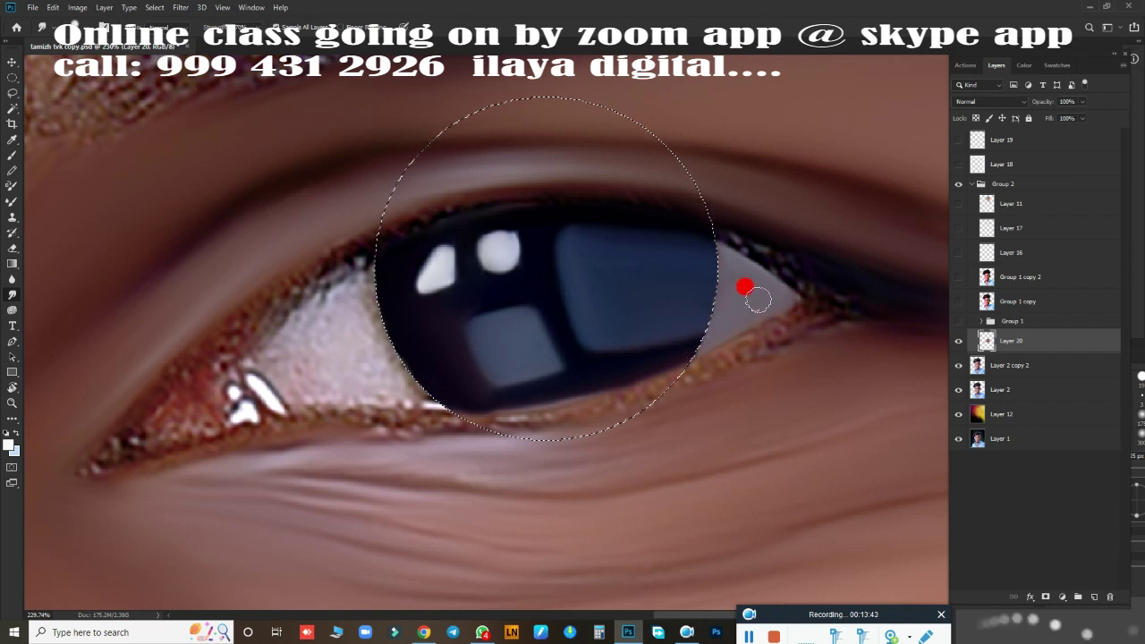
mouse_move(349, 379)
mouse_down()
mouse_move(307, 302)
mouse_move(277, 317)
mouse_move(276, 296)
mouse_move(279, 306)
mouse_move(338, 263)
mouse_move(314, 304)
mouse_move(263, 335)
mouse_move(271, 359)
mouse_move(429, 377)
mouse_move(365, 353)
mouse_move(352, 376)
mouse_move(383, 328)
mouse_move(323, 352)
mouse_move(358, 302)
mouse_move(314, 355)
mouse_move(409, 340)
mouse_move(449, 362)
mouse_move(340, 379)
mouse_move(316, 338)
mouse_move(401, 322)
mouse_move(680, 355)
mouse_move(672, 265)
mouse_move(685, 273)
mouse_move(662, 301)
mouse_move(705, 316)
mouse_up()
- With a slightly smaller brush, smooth the upper lid edge and clear dark specks from the inner corner
scroll(659, 333, down, 3)
scroll(728, 335, down, 2)
scroll(705, 316, up, 5)
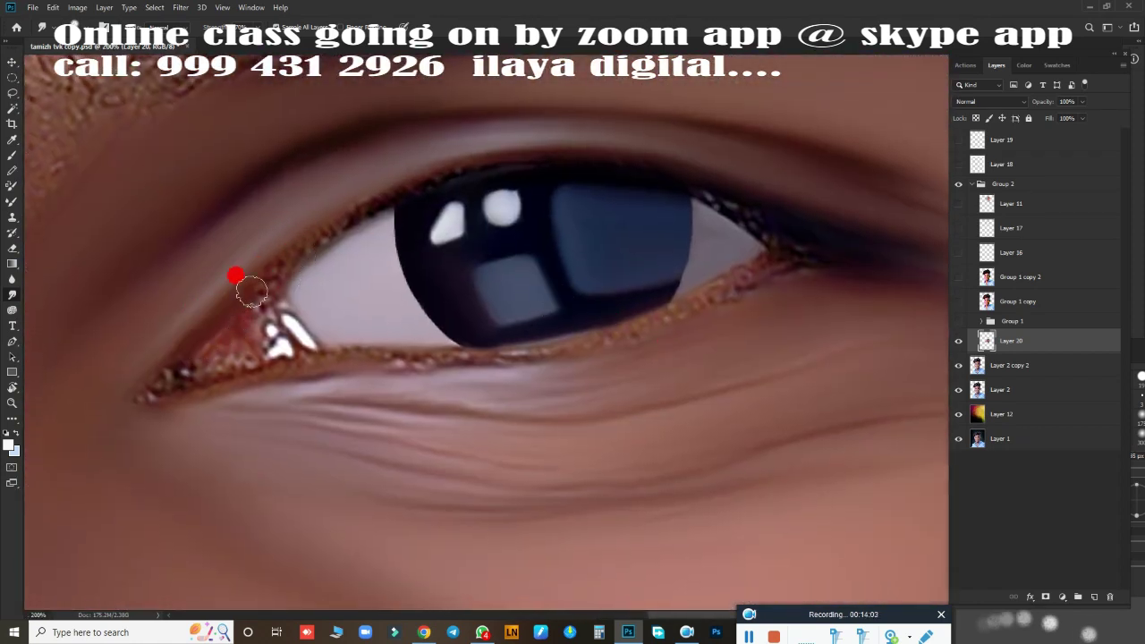
key(bracketleft)
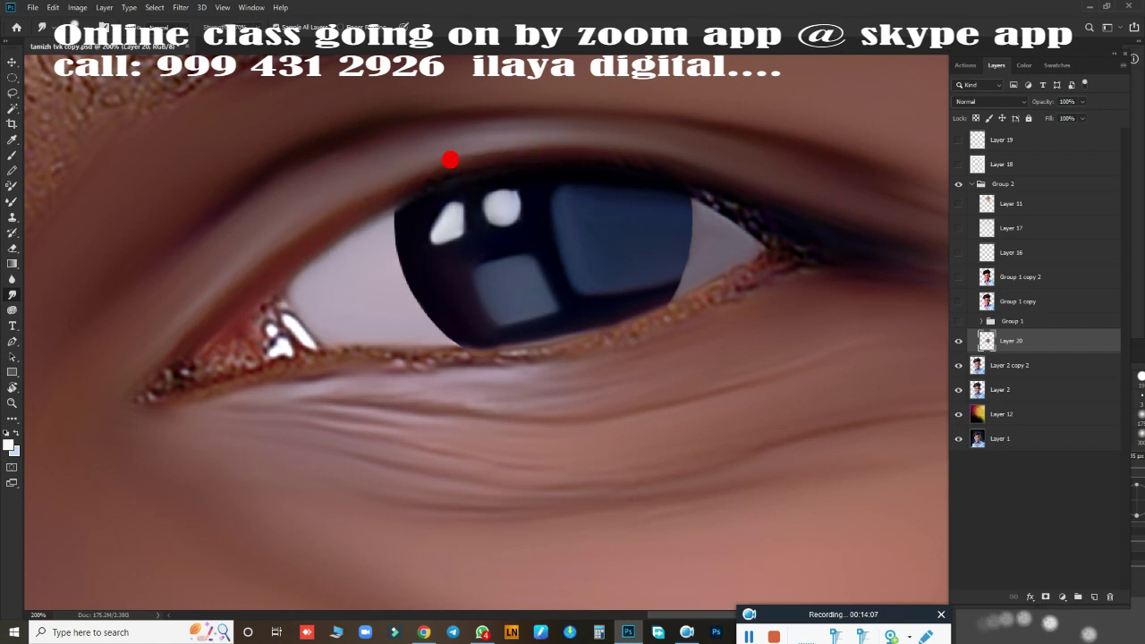
drag(449, 176, 338, 231)
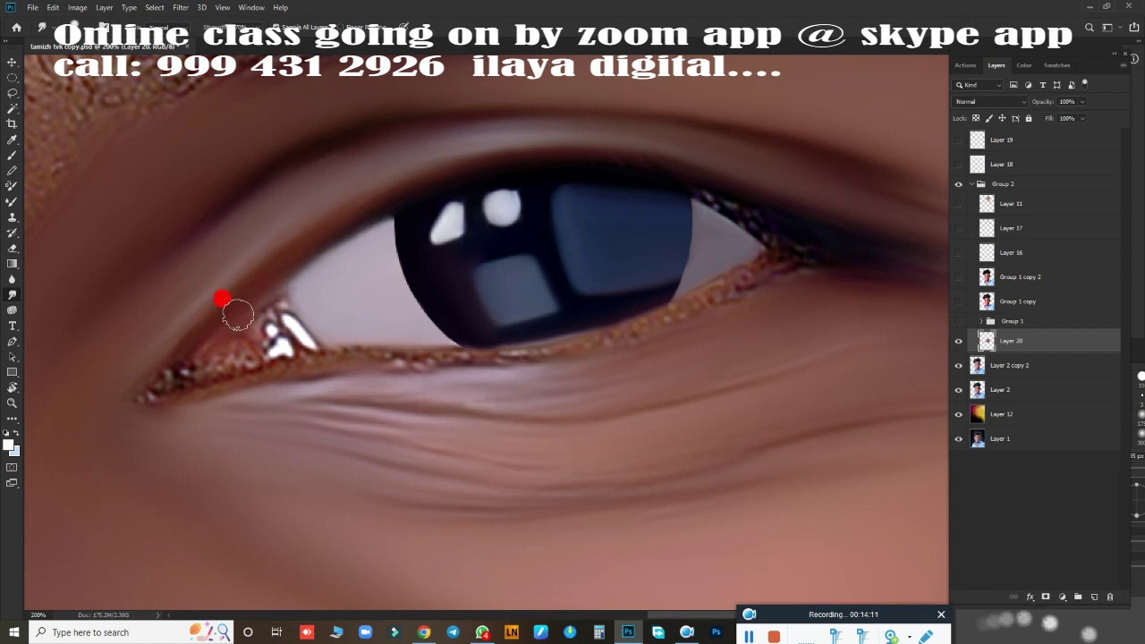
drag(172, 376, 208, 333)
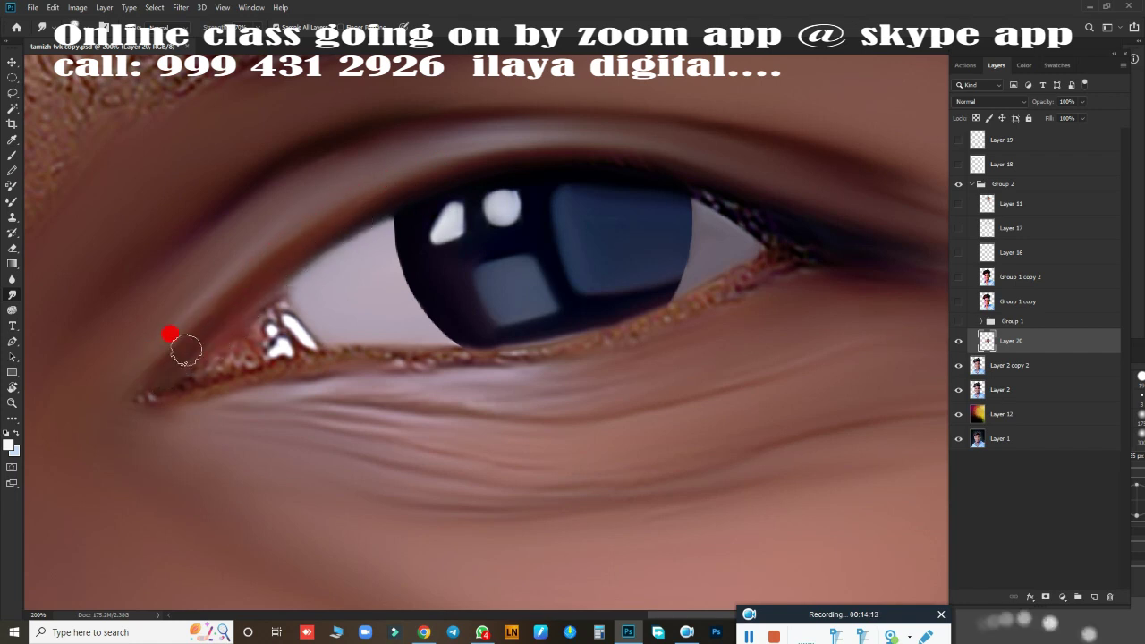
mouse_move(151, 388)
mouse_down()
mouse_move(233, 362)
mouse_move(189, 367)
mouse_up()
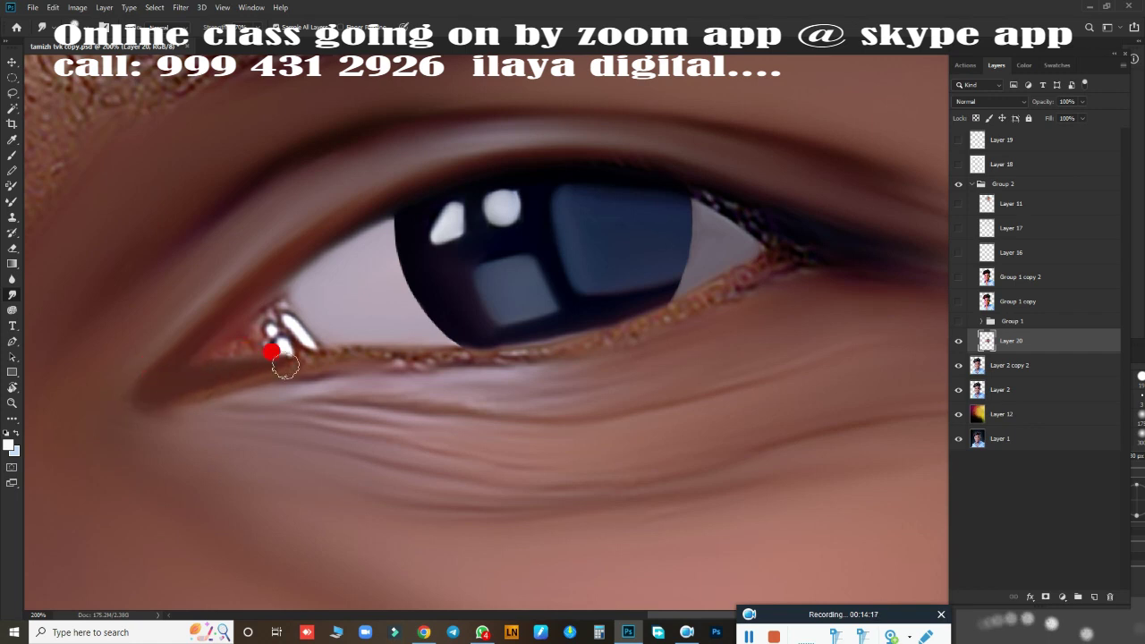
mouse_move(271, 352)
mouse_down()
mouse_move(256, 346)
mouse_move(216, 371)
mouse_move(289, 350)
mouse_move(326, 355)
mouse_up()
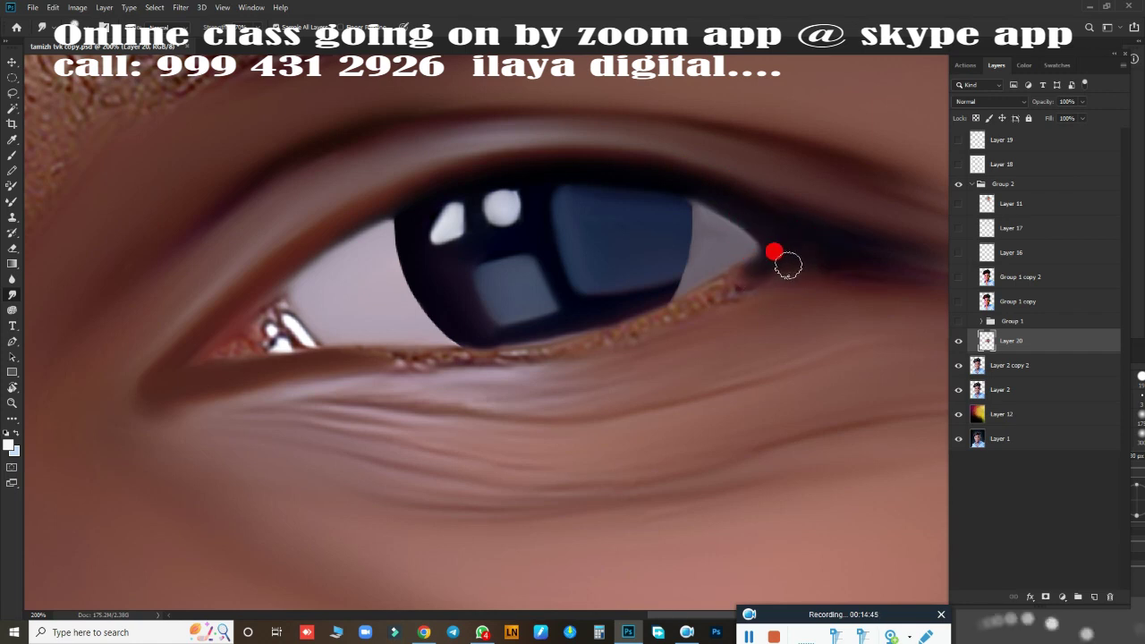
- Smooth the outer eye corner and blend the lower lash line
drag(787, 265, 660, 314)
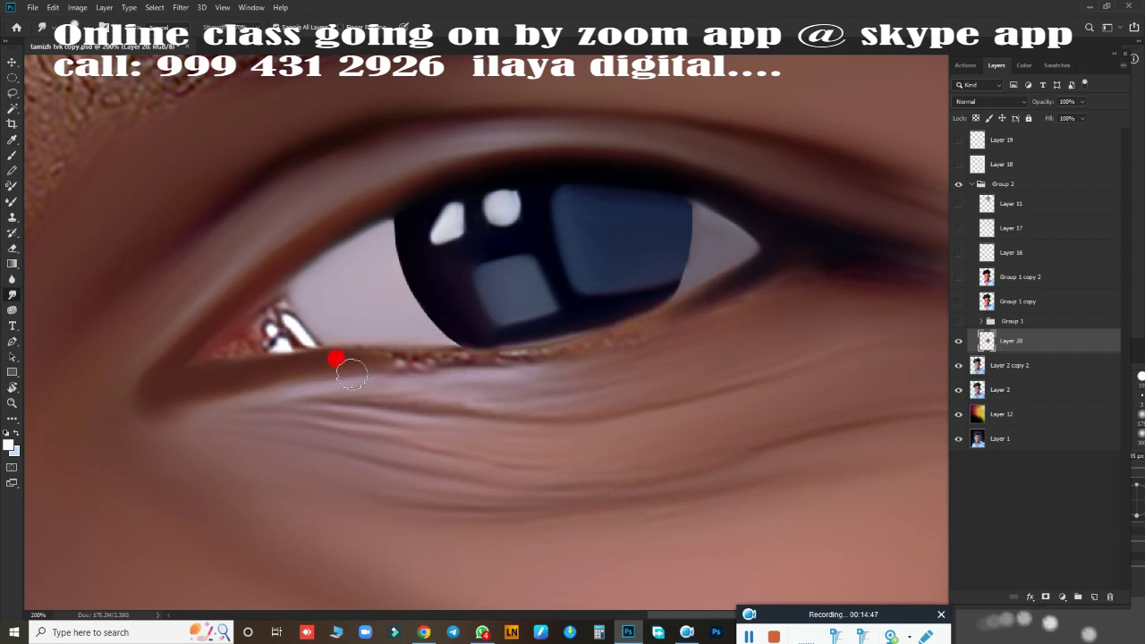
mouse_move(352, 375)
mouse_down()
mouse_move(379, 352)
mouse_move(402, 360)
mouse_move(443, 350)
mouse_move(460, 361)
mouse_move(737, 284)
mouse_move(613, 335)
mouse_move(501, 356)
mouse_move(654, 315)
mouse_move(507, 350)
mouse_move(491, 335)
mouse_move(261, 363)
mouse_move(253, 328)
mouse_move(268, 315)
mouse_move(284, 323)
mouse_move(268, 339)
mouse_move(300, 340)
mouse_move(291, 325)
mouse_move(294, 346)
mouse_move(366, 316)
mouse_move(323, 340)
mouse_up()
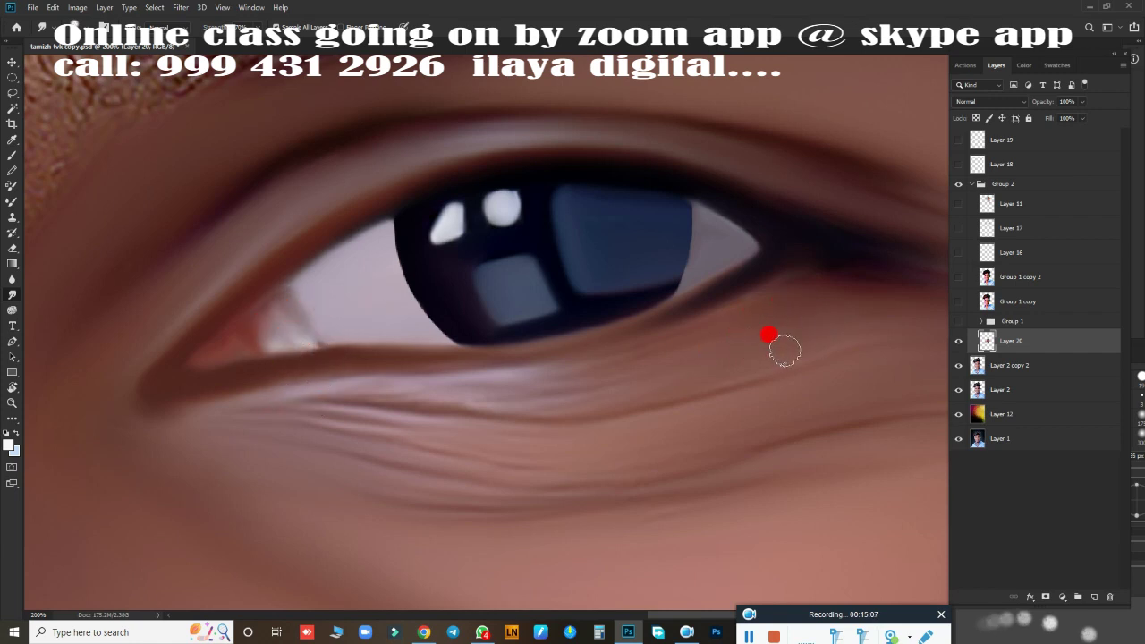
mouse_move(770, 336)
mouse_down()
mouse_move(726, 364)
mouse_move(588, 159)
mouse_move(625, 315)
mouse_move(700, 294)
mouse_move(665, 287)
mouse_move(688, 271)
mouse_move(636, 382)
mouse_move(644, 350)
mouse_move(647, 424)
mouse_move(652, 368)
mouse_move(591, 312)
mouse_up()
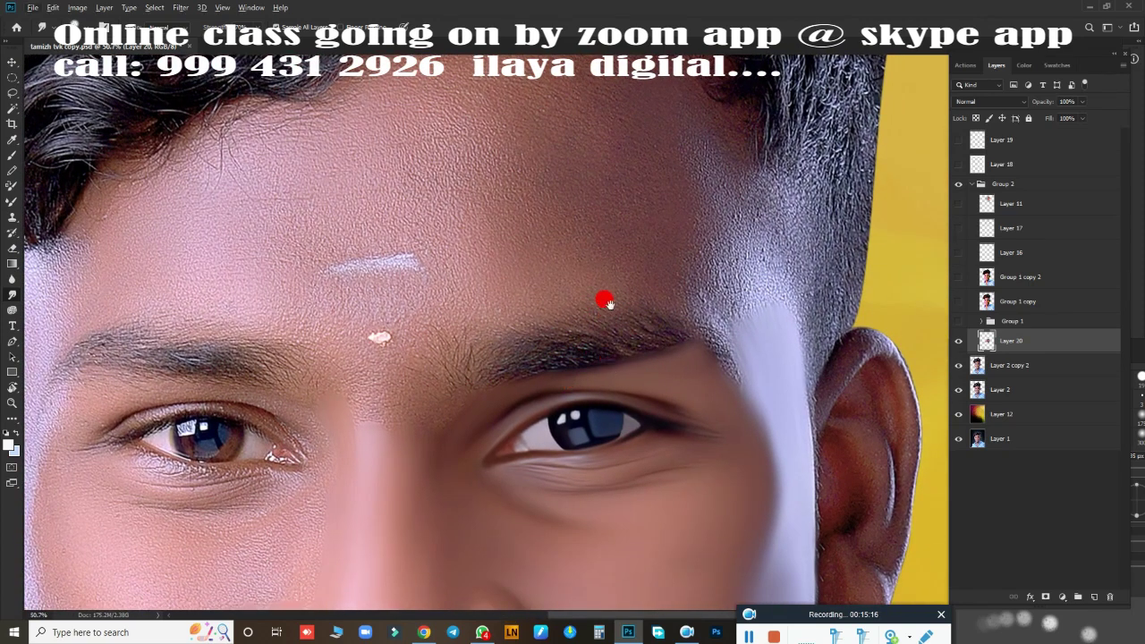
- Smooth the forehead hairline, upper forehead, temple and skin between the eyebrows on Layer 20
drag(606, 302, 590, 358)
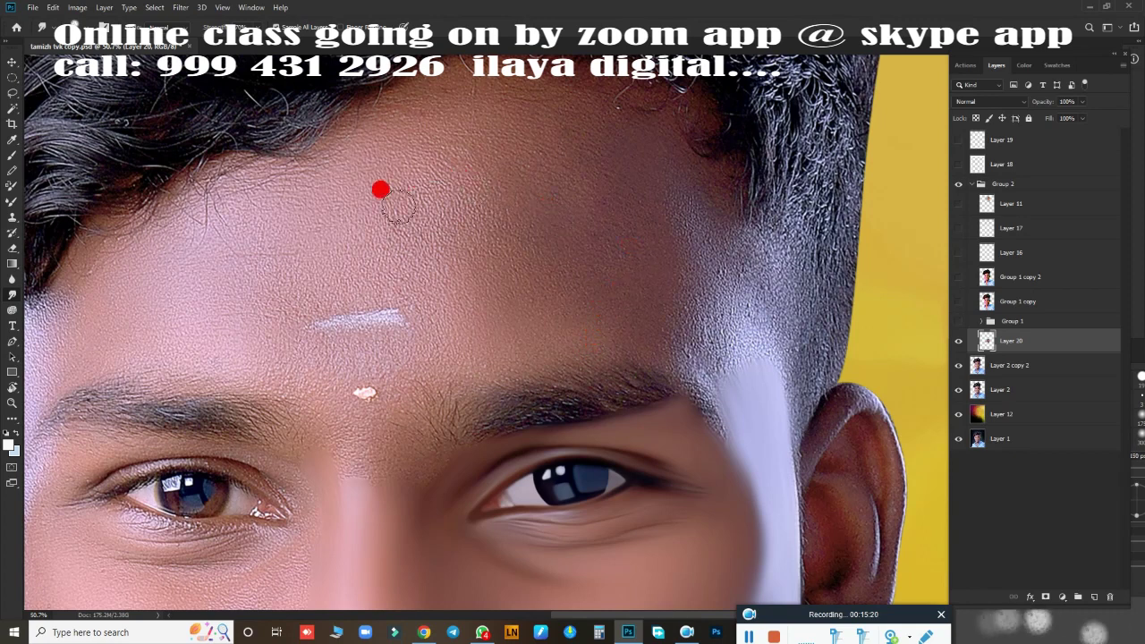
mouse_move(351, 141)
mouse_down()
mouse_move(334, 113)
mouse_move(317, 125)
mouse_move(384, 68)
mouse_move(445, 56)
mouse_up()
mouse_move(420, 159)
mouse_down()
mouse_move(379, 224)
mouse_move(242, 223)
mouse_move(248, 210)
mouse_move(103, 278)
mouse_move(185, 279)
mouse_move(161, 325)
mouse_move(219, 337)
mouse_move(289, 332)
mouse_move(335, 281)
mouse_move(402, 248)
mouse_move(315, 276)
mouse_move(524, 173)
mouse_move(575, 167)
mouse_move(557, 192)
mouse_move(566, 132)
mouse_move(614, 134)
mouse_move(670, 174)
mouse_move(676, 154)
mouse_move(550, 128)
mouse_move(368, 211)
mouse_move(435, 230)
mouse_move(460, 217)
mouse_move(495, 313)
mouse_move(450, 326)
mouse_move(528, 338)
mouse_move(513, 353)
mouse_up()
mouse_move(685, 315)
mouse_down()
mouse_move(716, 224)
mouse_move(754, 316)
mouse_move(732, 380)
mouse_move(699, 335)
mouse_move(683, 140)
mouse_move(724, 248)
mouse_move(713, 186)
mouse_move(721, 260)
mouse_move(672, 147)
mouse_move(635, 259)
mouse_move(639, 302)
mouse_move(670, 328)
mouse_move(680, 302)
mouse_move(660, 141)
mouse_move(696, 280)
mouse_up()
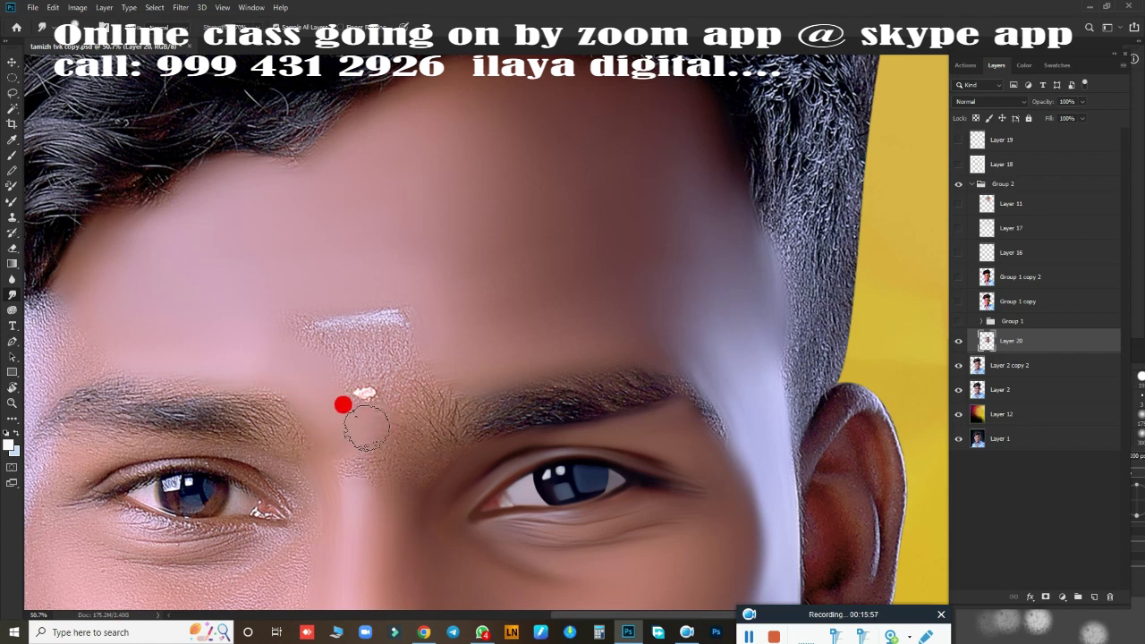
drag(463, 357, 369, 431)
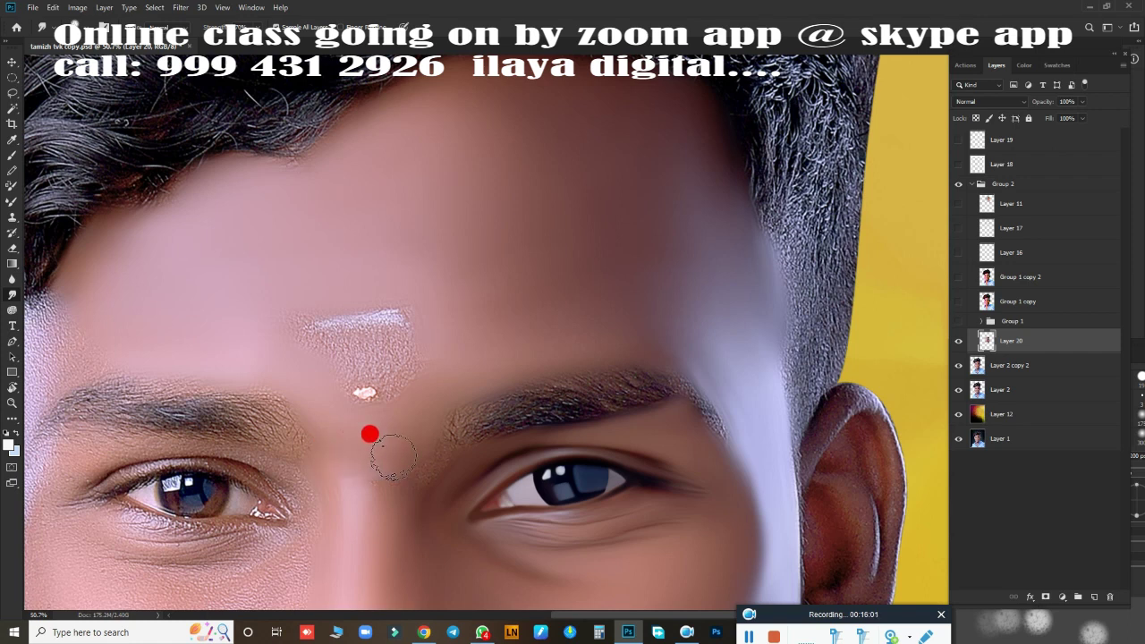
mouse_move(369, 431)
mouse_down()
mouse_move(319, 463)
mouse_move(376, 468)
mouse_move(344, 484)
mouse_move(403, 453)
mouse_move(376, 481)
mouse_move(411, 447)
mouse_move(332, 340)
mouse_move(374, 391)
mouse_move(350, 397)
mouse_move(307, 363)
mouse_move(323, 347)
mouse_move(364, 343)
mouse_move(410, 361)
mouse_up()
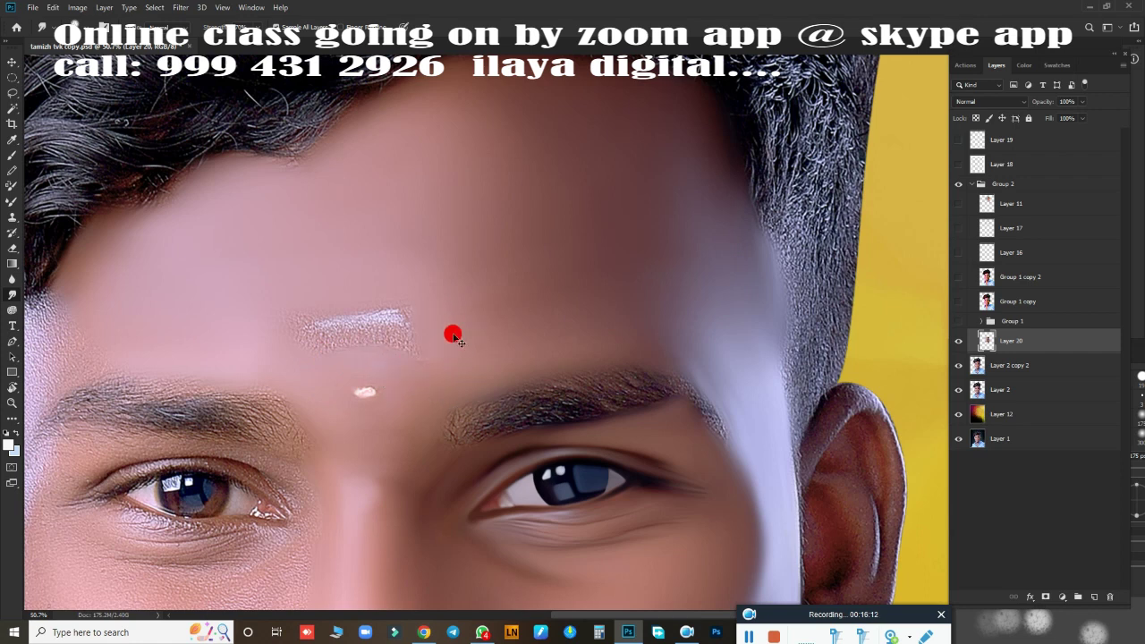
- Dab out the white forehead marks with a smaller, then 100 px brush, and soften the inner eyebrow
scroll(450, 331, up, 3)
drag(503, 337, 690, 194)
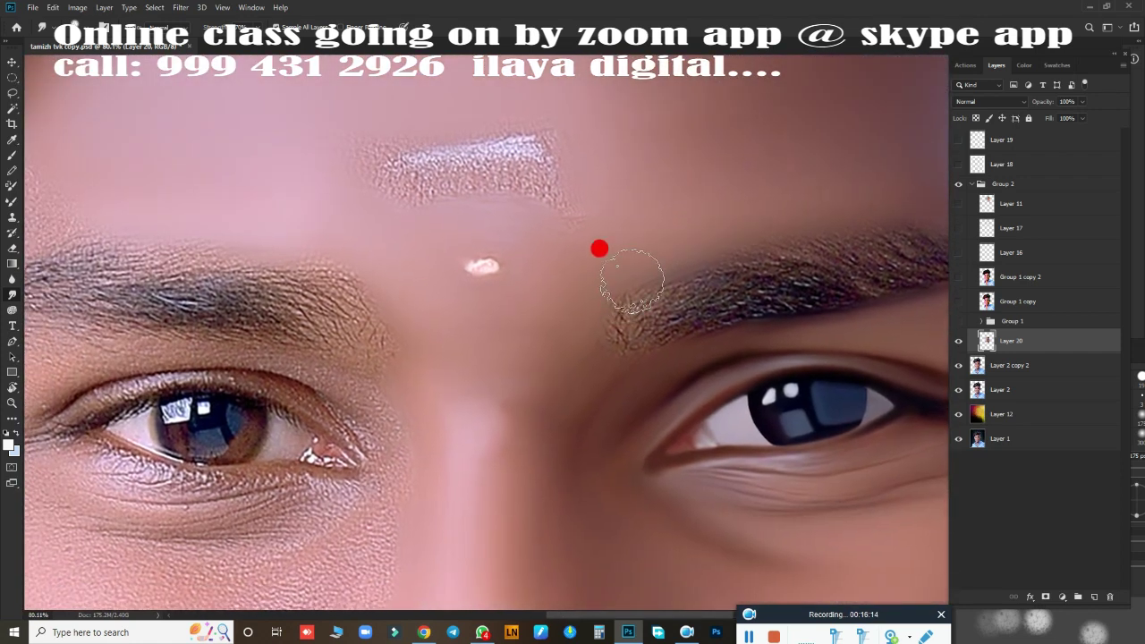
key(bracketleft)
key(bracketleft)
key(bracketleft)
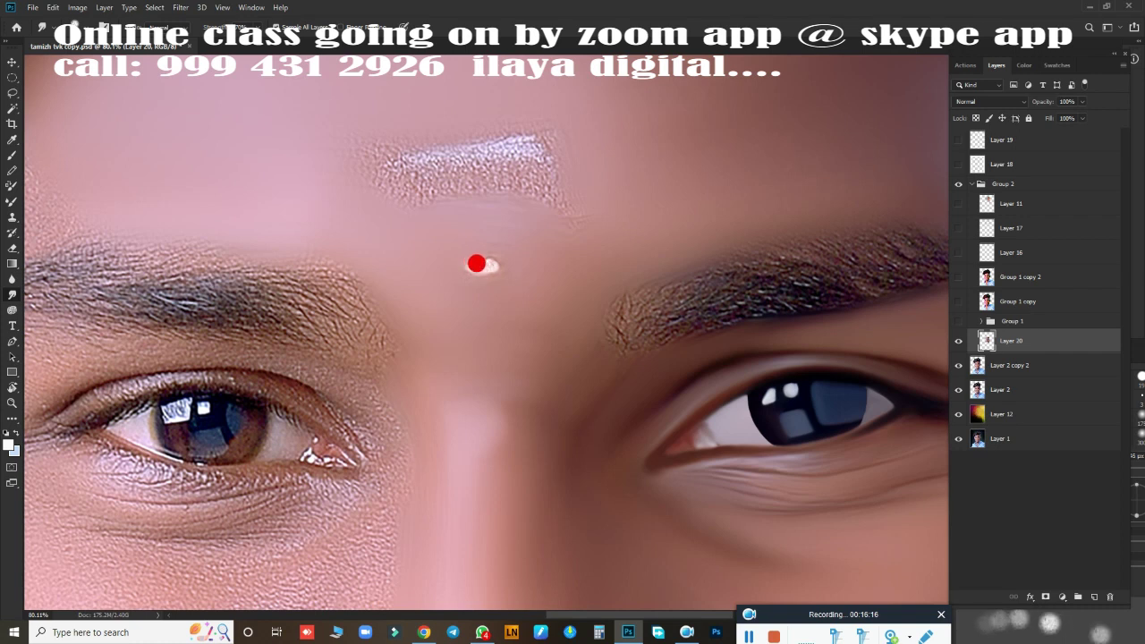
drag(469, 259, 468, 264)
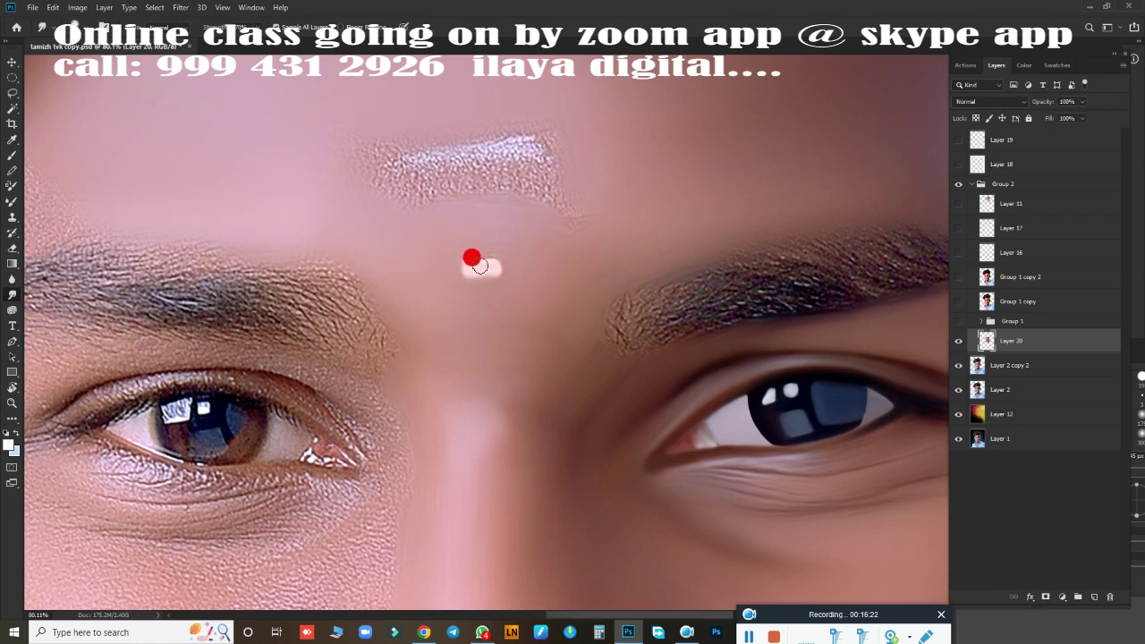
key(bracketright)
key(bracketright)
key(bracketright)
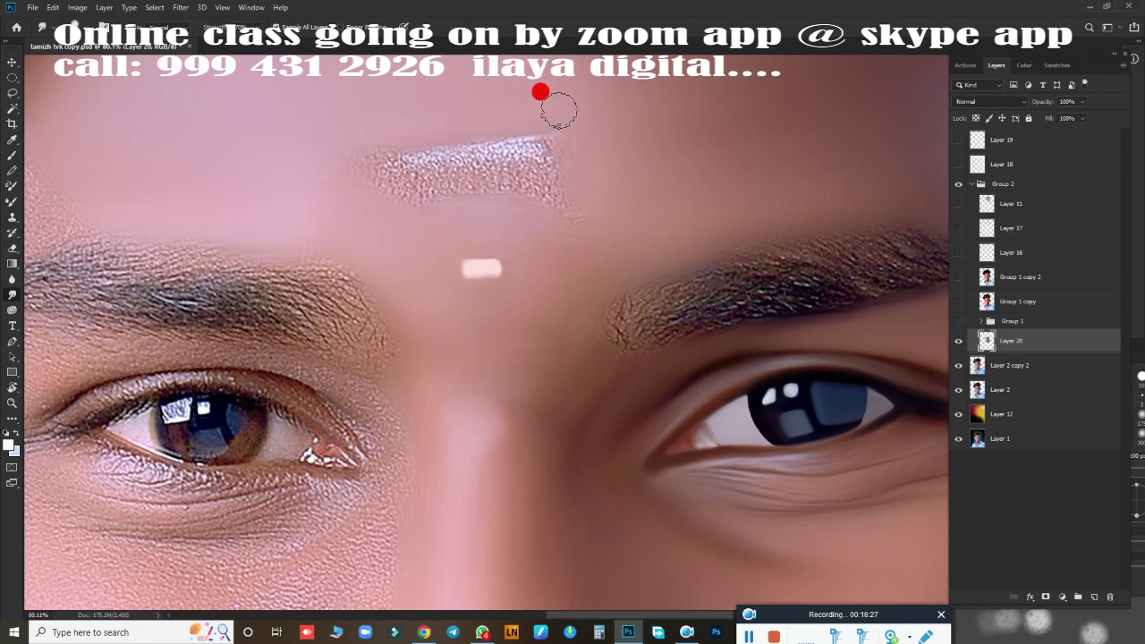
mouse_move(558, 109)
mouse_down()
mouse_move(425, 189)
mouse_move(346, 128)
mouse_move(383, 133)
mouse_move(361, 187)
mouse_move(379, 202)
mouse_move(578, 188)
mouse_move(578, 223)
mouse_move(499, 230)
mouse_move(524, 143)
mouse_move(409, 158)
mouse_move(529, 149)
mouse_move(405, 175)
mouse_move(484, 188)
mouse_up()
drag(742, 336, 439, 266)
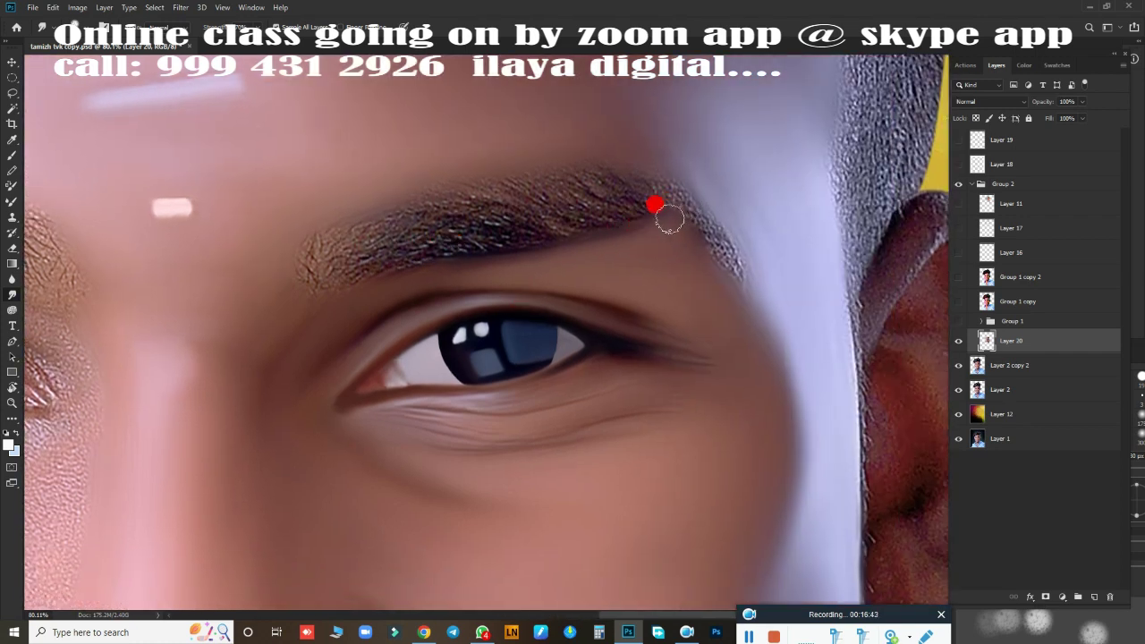
mouse_move(329, 241)
mouse_down()
mouse_move(370, 261)
mouse_move(450, 245)
mouse_move(413, 235)
mouse_move(332, 248)
mouse_move(358, 225)
mouse_move(457, 194)
mouse_move(650, 184)
mouse_move(717, 219)
mouse_move(652, 191)
mouse_move(729, 266)
mouse_move(611, 184)
mouse_move(378, 233)
mouse_move(427, 212)
mouse_move(591, 220)
mouse_move(596, 194)
mouse_move(608, 218)
mouse_move(557, 174)
mouse_move(639, 184)
mouse_move(545, 230)
mouse_move(486, 238)
mouse_move(560, 243)
mouse_move(326, 297)
mouse_move(327, 253)
mouse_up()
drag(436, 289, 656, 384)
scroll(657, 384, down, 5)
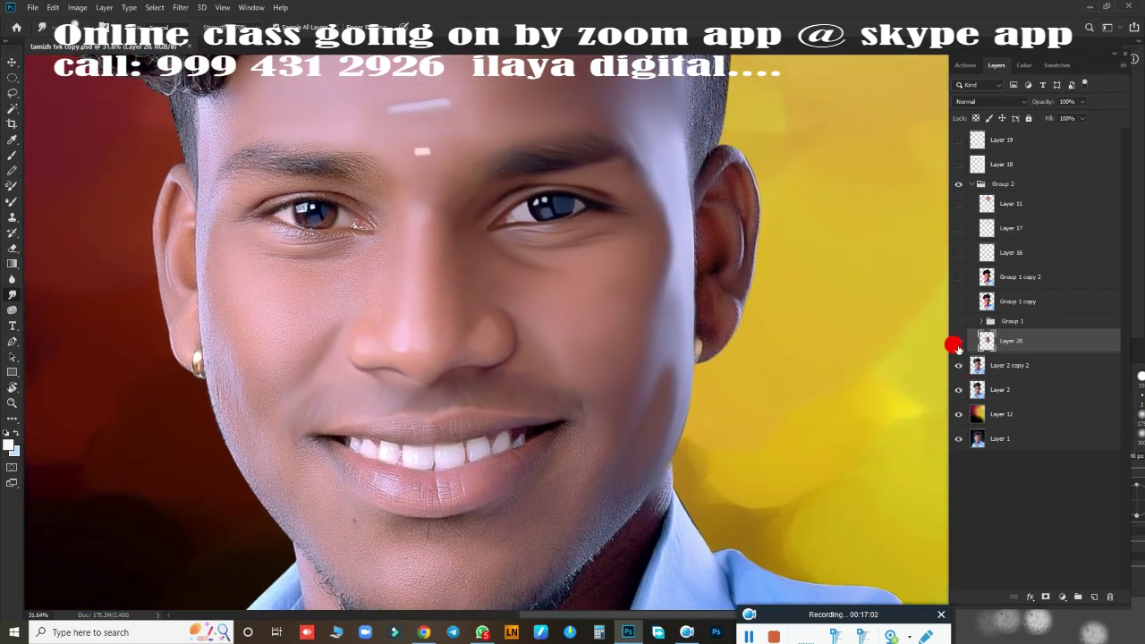
click(958, 341)
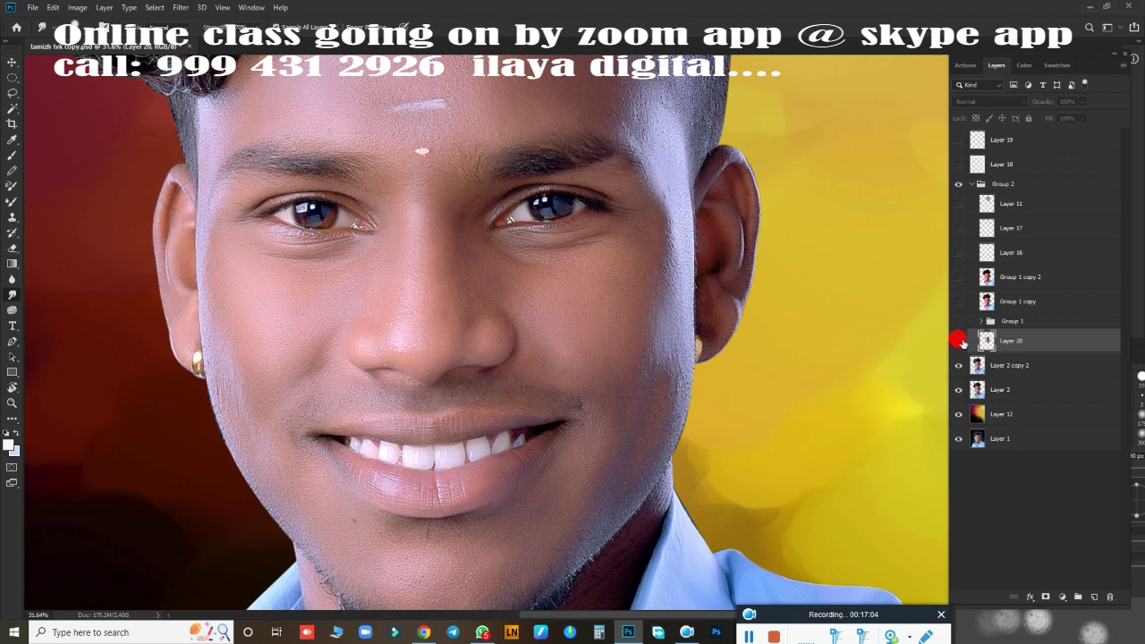
click(958, 341)
scroll(737, 309, down, 2)
scroll(701, 319, up, 4)
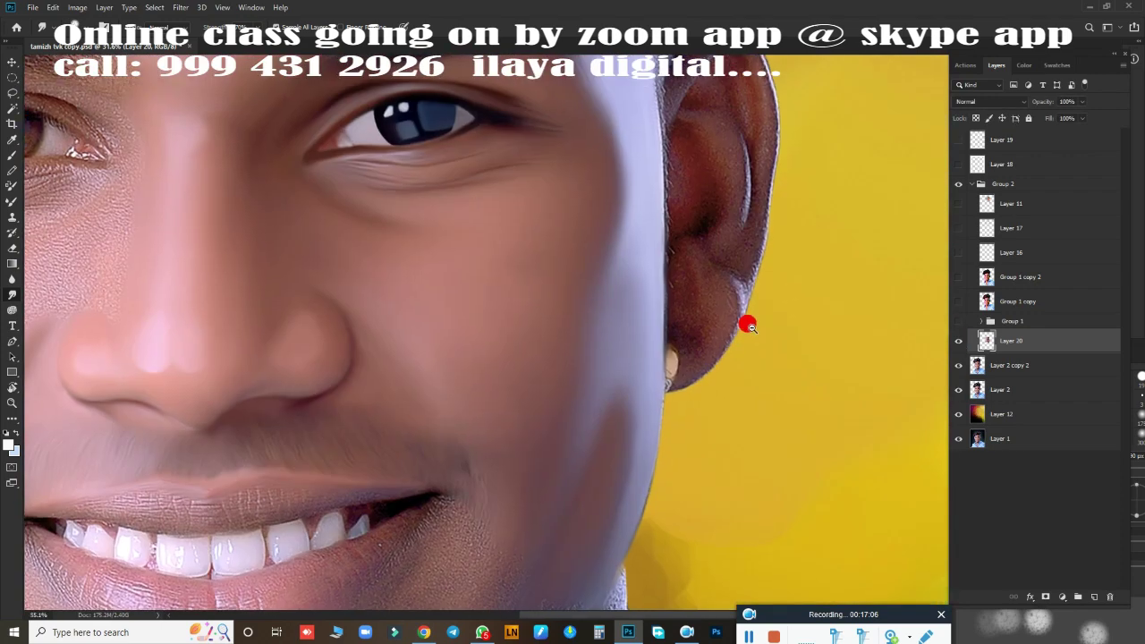
scroll(759, 331, down, 2)
scroll(741, 332, up, 2)
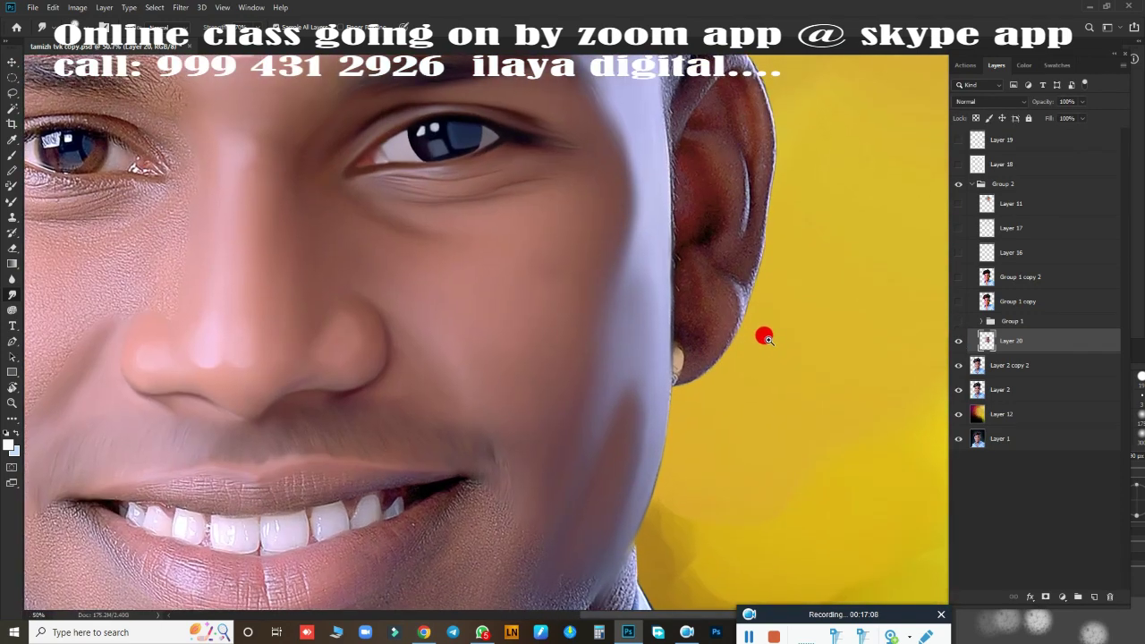
scroll(762, 333, down, 3)
scroll(734, 332, up, 1)
scroll(761, 328, up, 1)
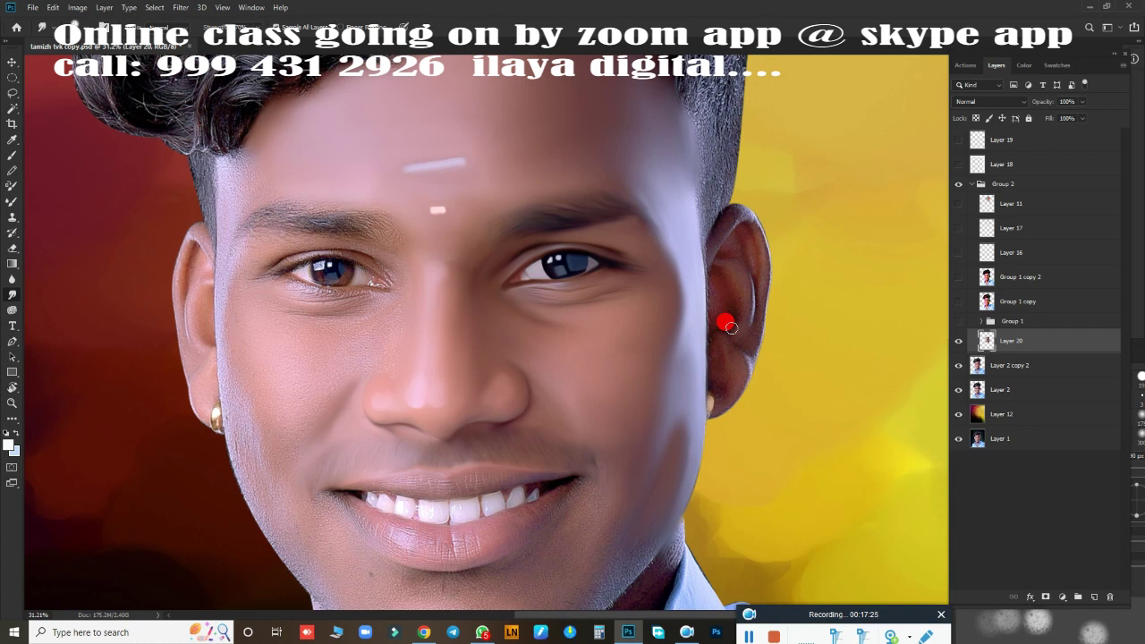
- Fit the image on screen and show Group 1 copy, Layer 11, Layer 18, Layer 19 and Layer 17
key(ctrl+0)
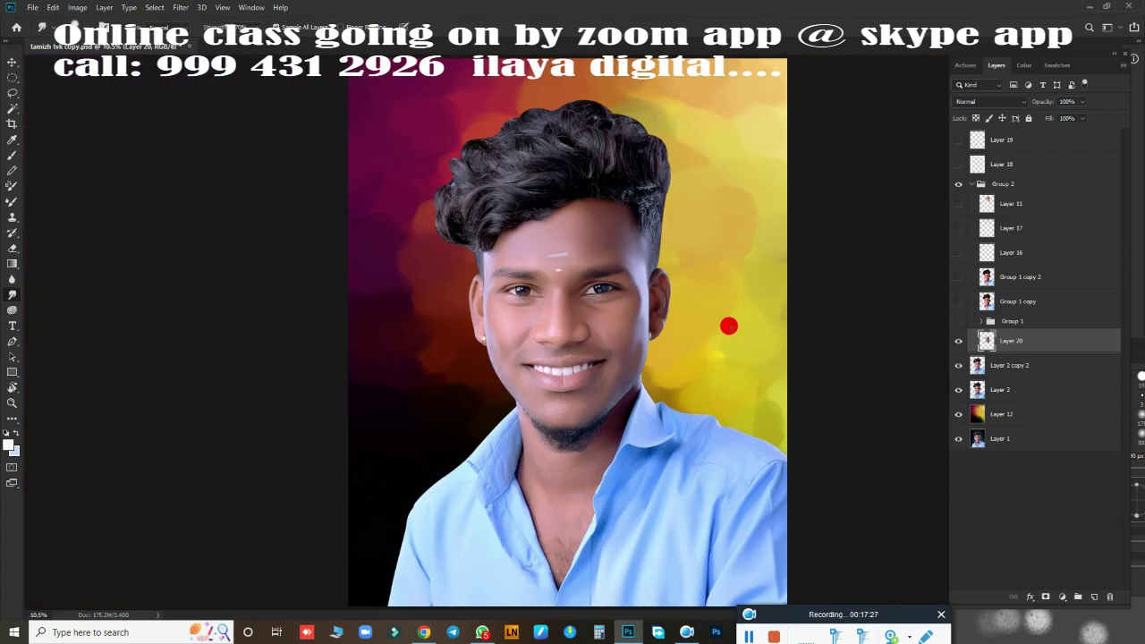
scroll(639, 273, up, 5)
scroll(690, 253, down, 4)
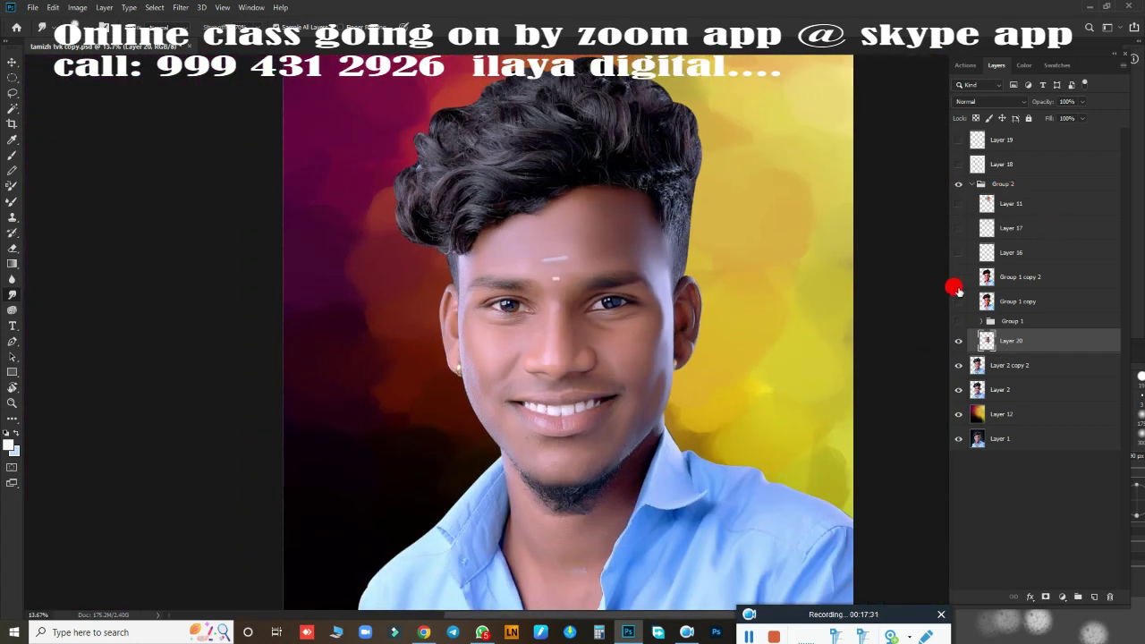
click(958, 300)
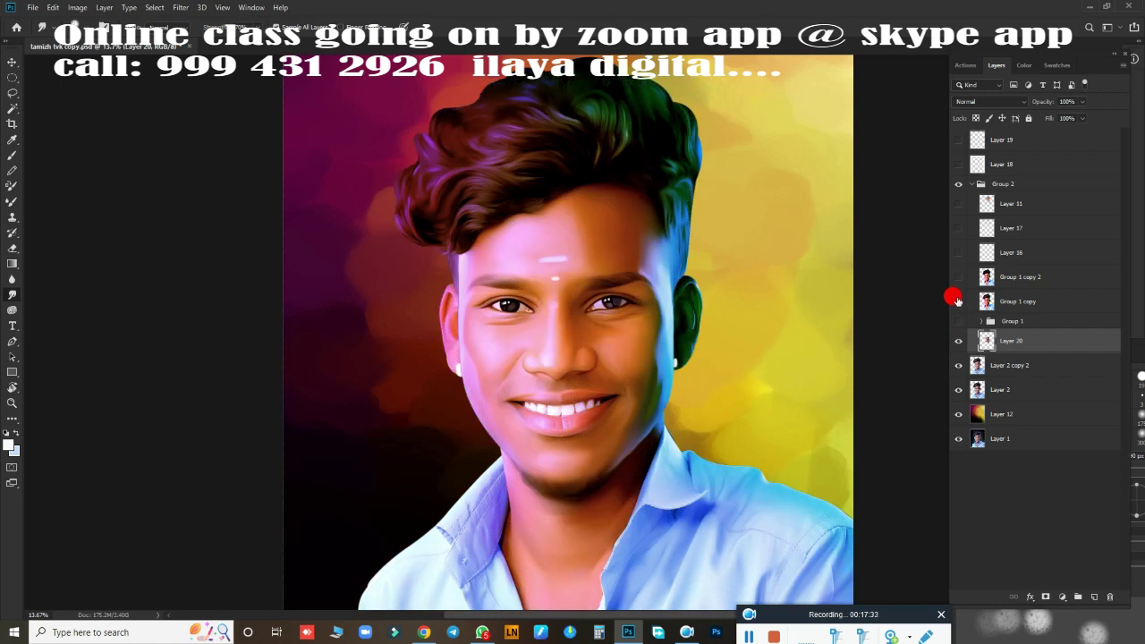
click(959, 204)
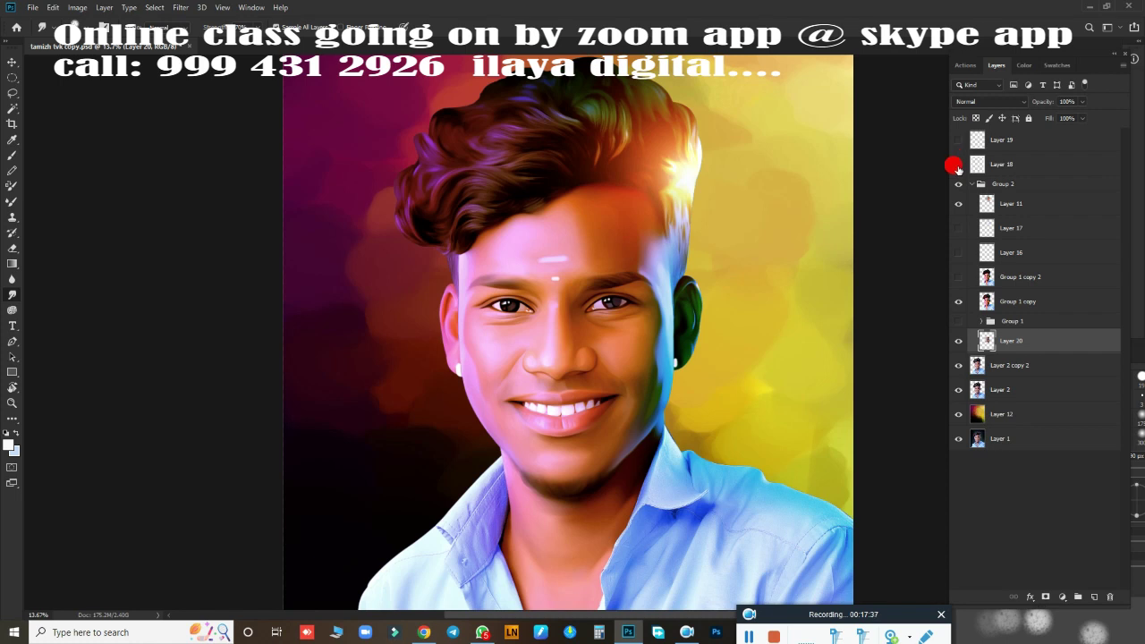
click(958, 164)
click(958, 141)
click(958, 229)
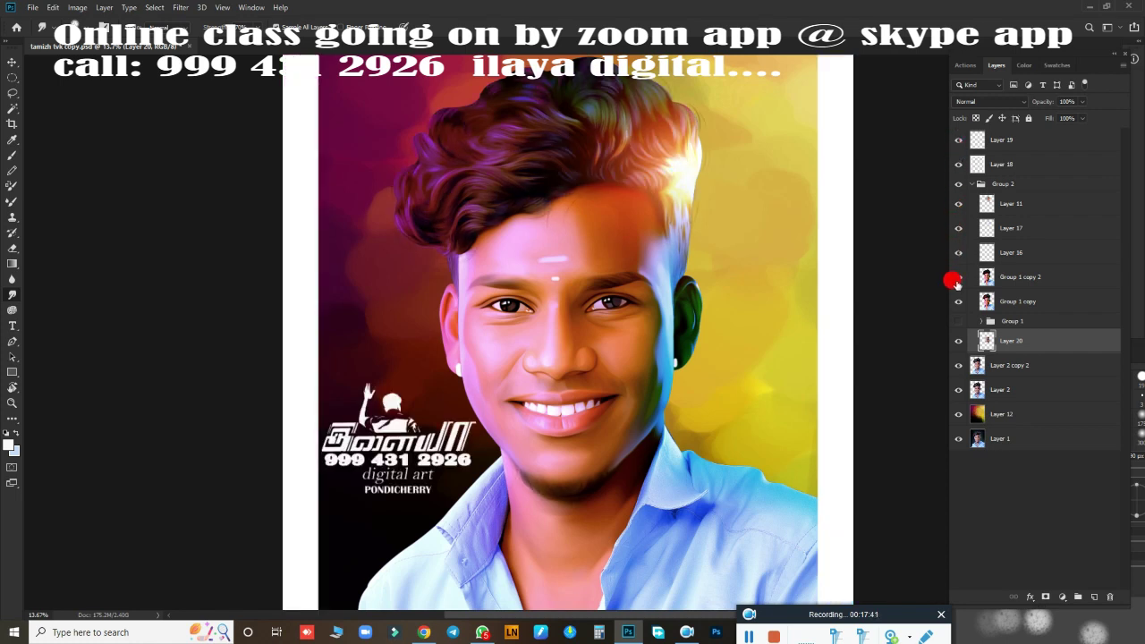
- Compare looks by toggling Group 1 copy, leaving Layer 20 and Group 1 copy 2 hidden
click(957, 279)
scroll(676, 304, up, 3)
scroll(690, 305, down, 1)
scroll(703, 296, up, 3)
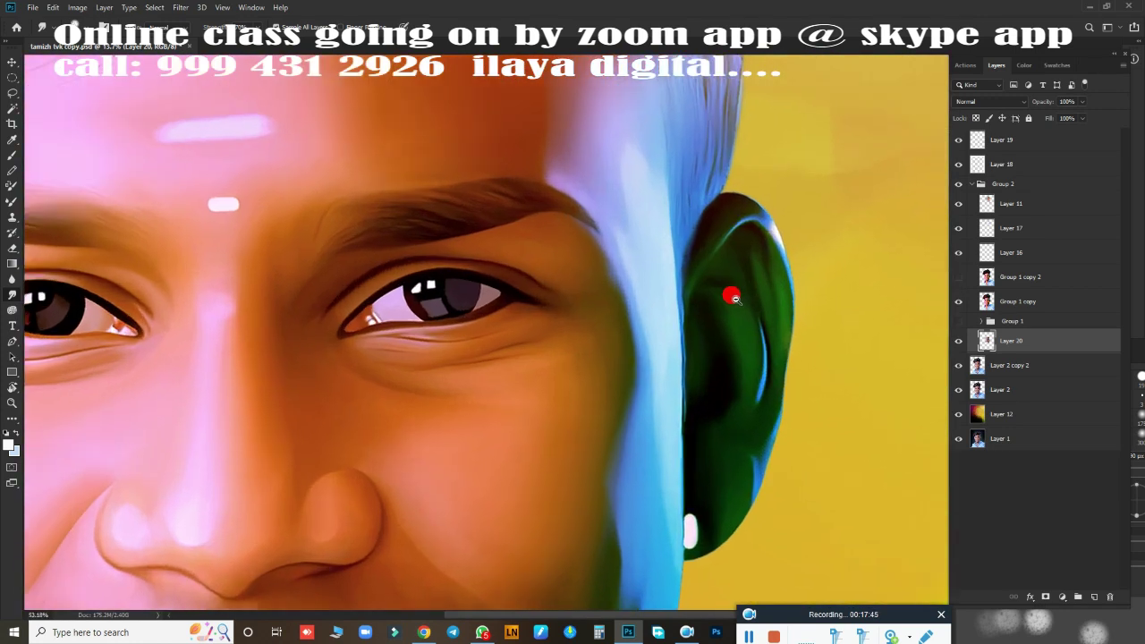
scroll(734, 298, down, 2)
scroll(696, 294, down, 2)
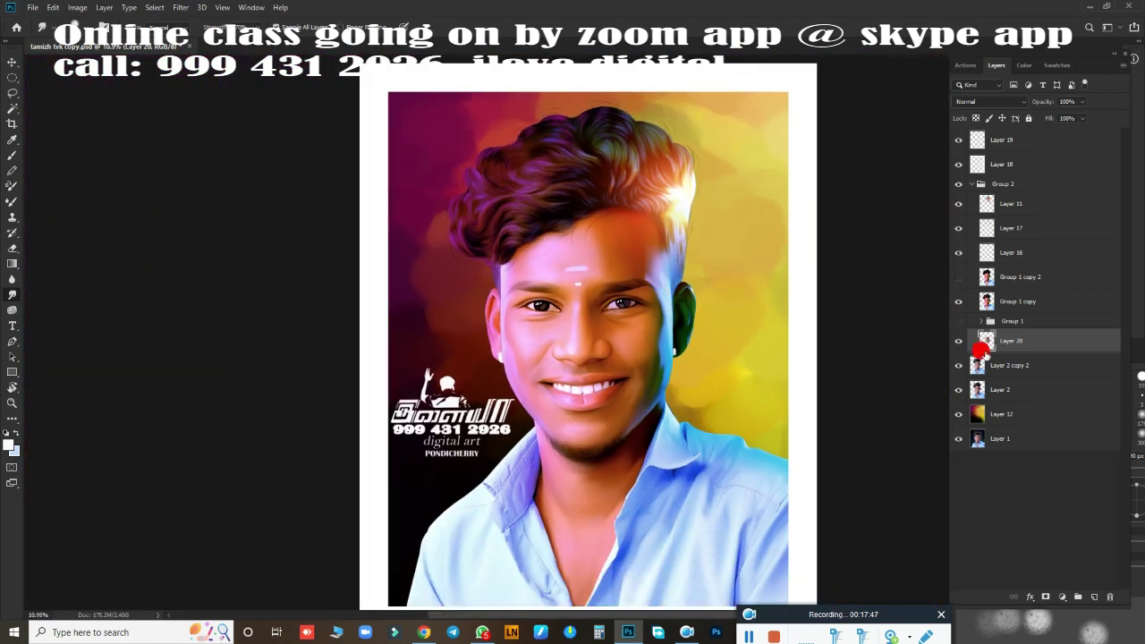
click(959, 302)
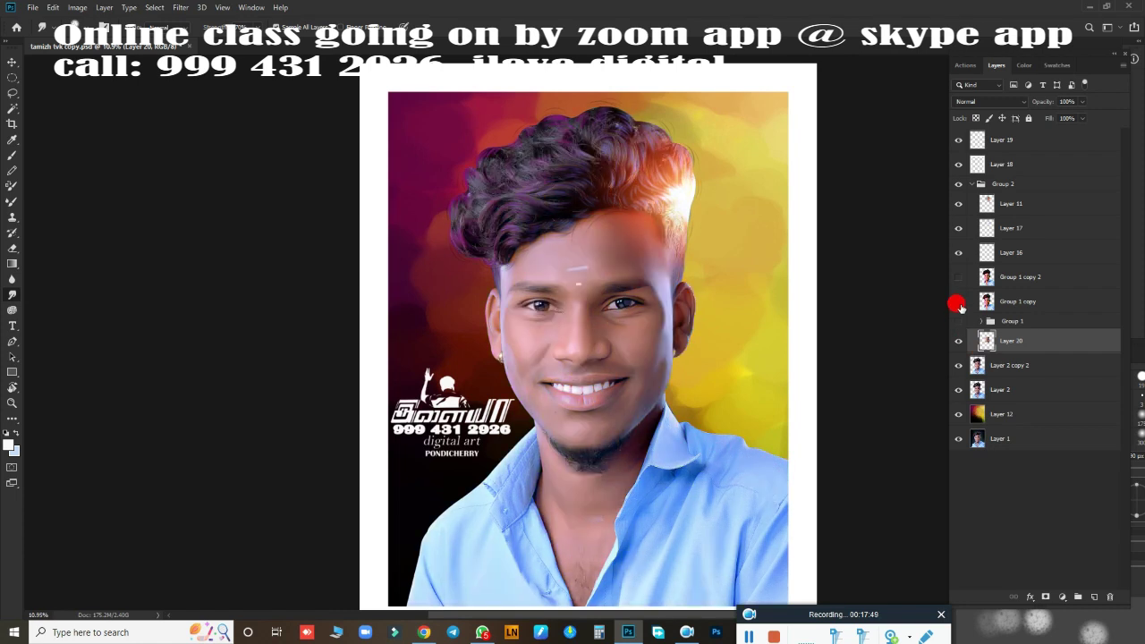
click(958, 302)
click(959, 341)
click(956, 302)
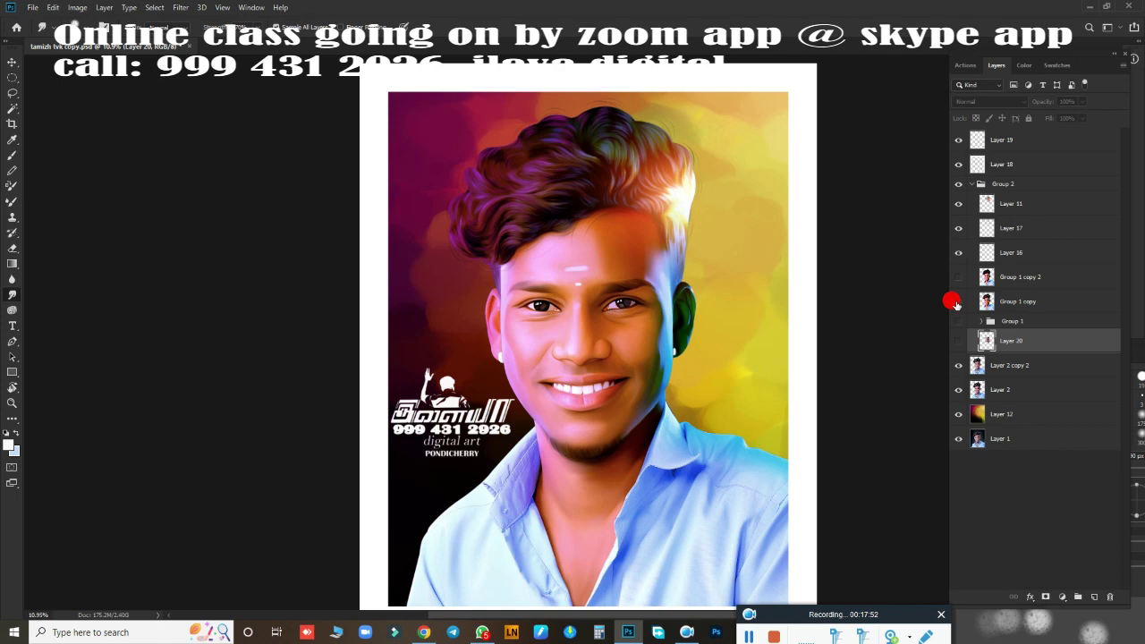
click(957, 304)
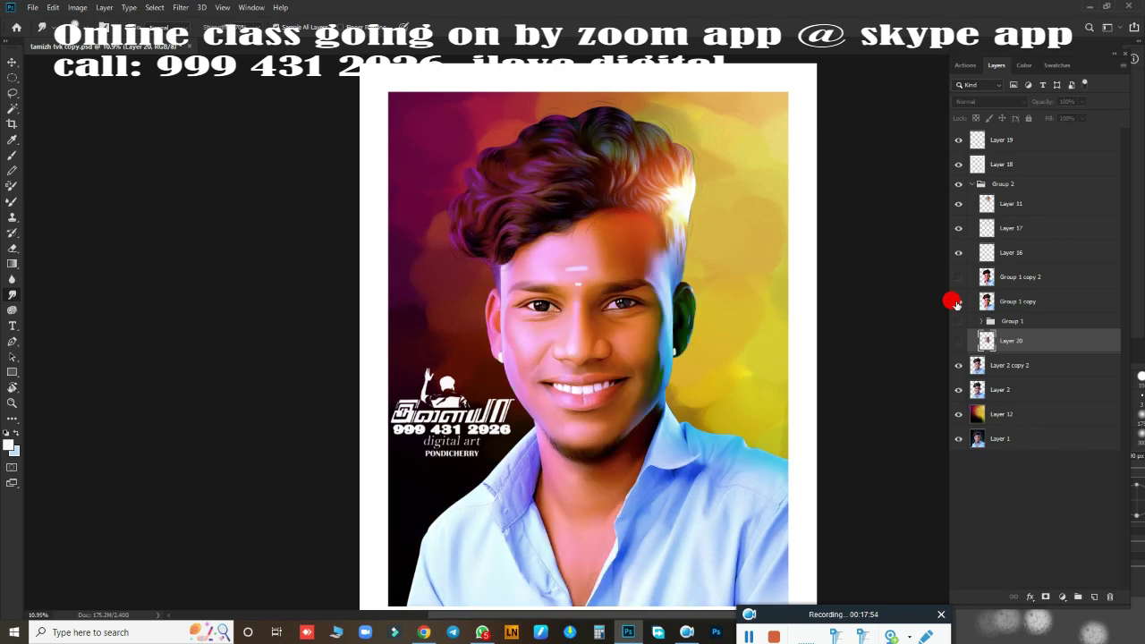